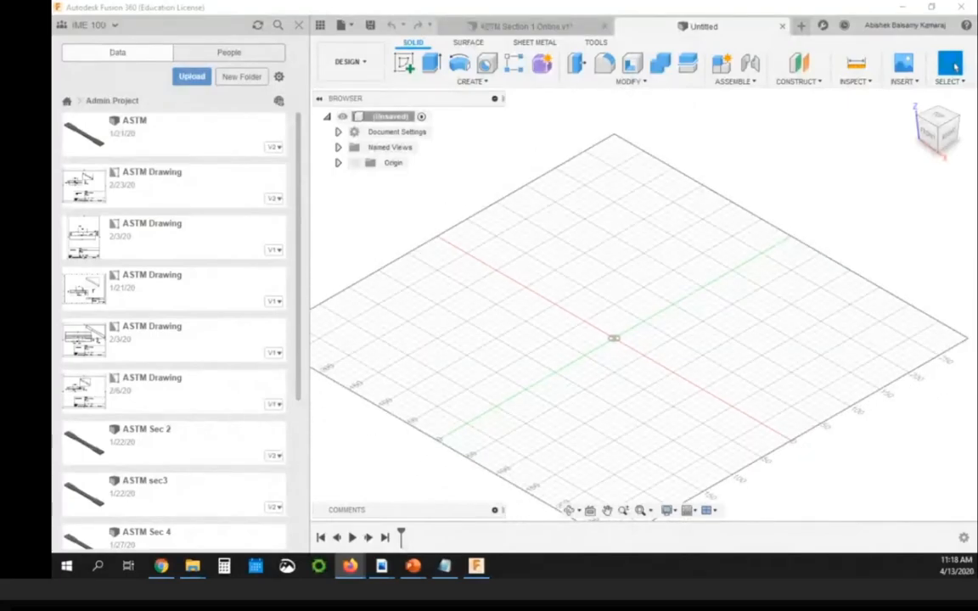
- Switch to Firefox and review the gauge length and overall length dimensions on the ASTM Type 1 drawing
mouse_move(349, 566)
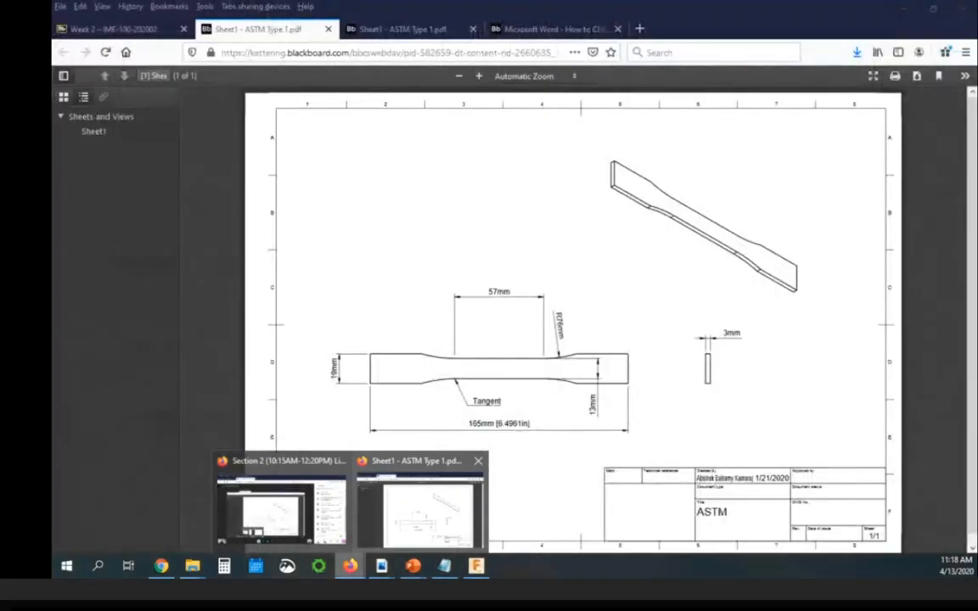
click(420, 509)
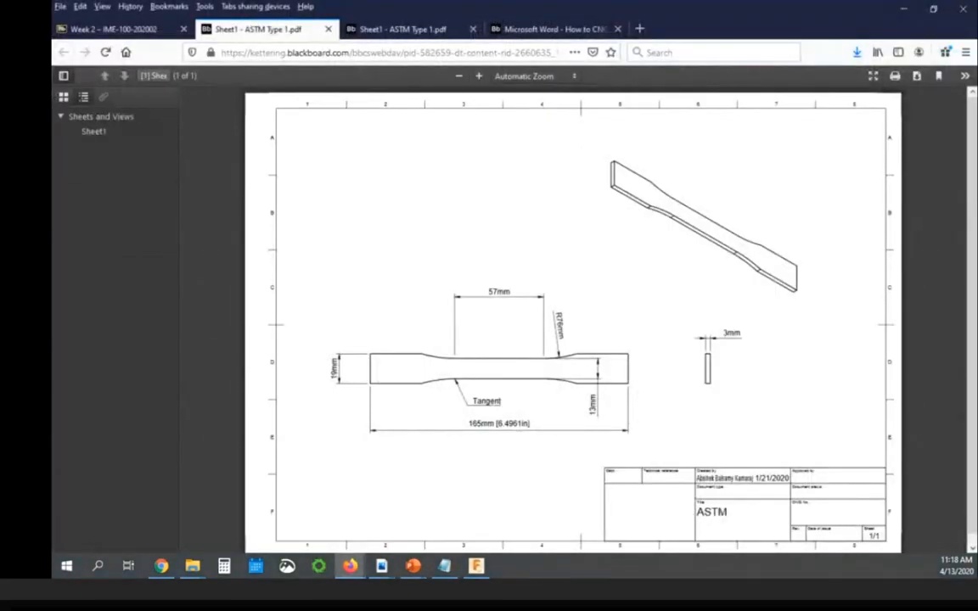
click(114, 29)
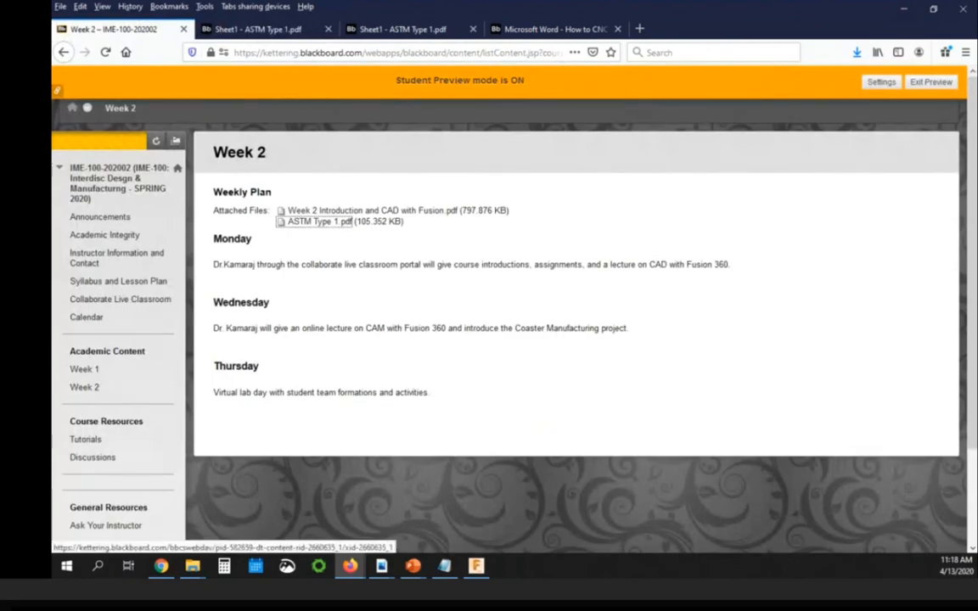
click(258, 29)
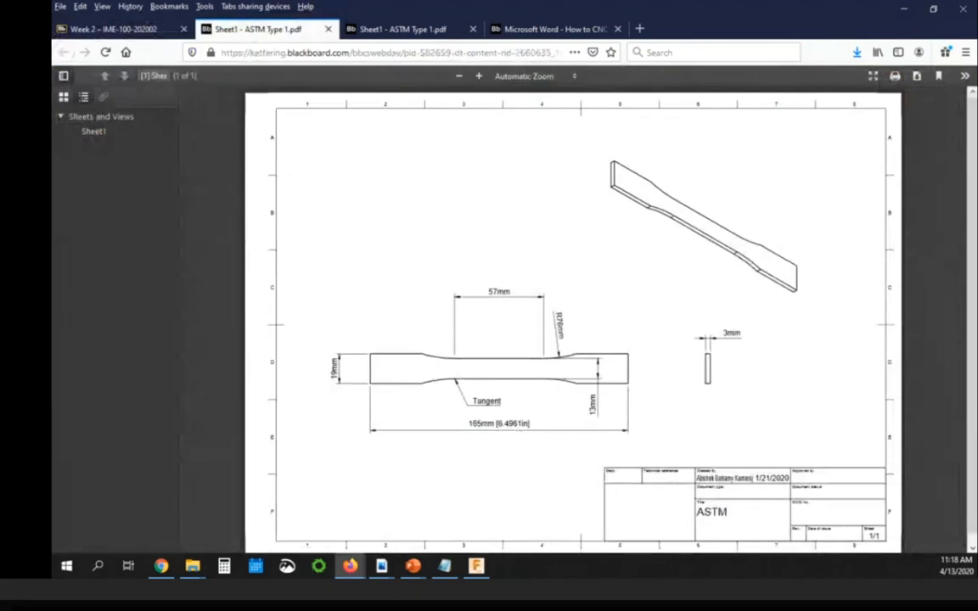
scroll(573, 314, down, 1)
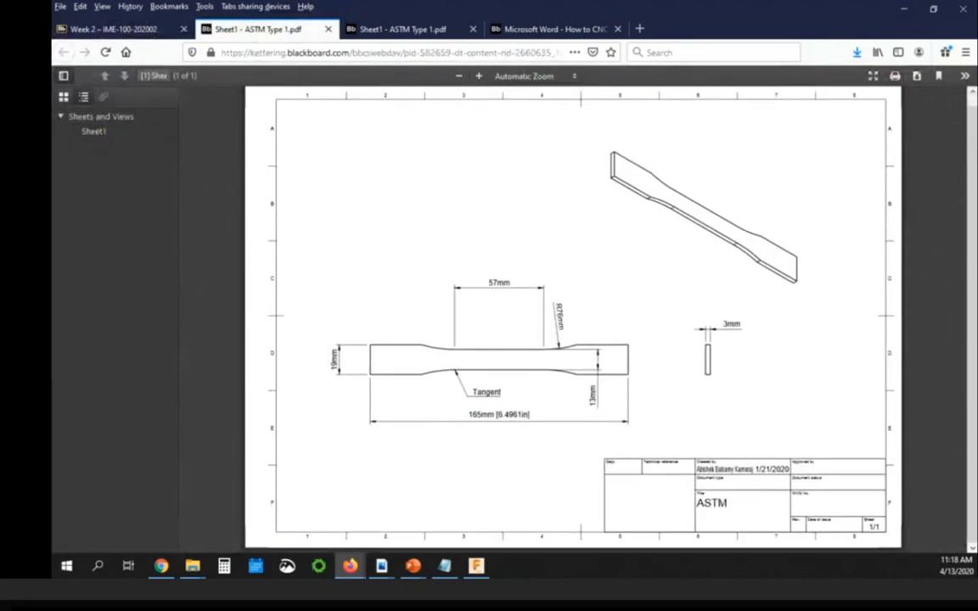
double_click(498, 283)
double_click(481, 414)
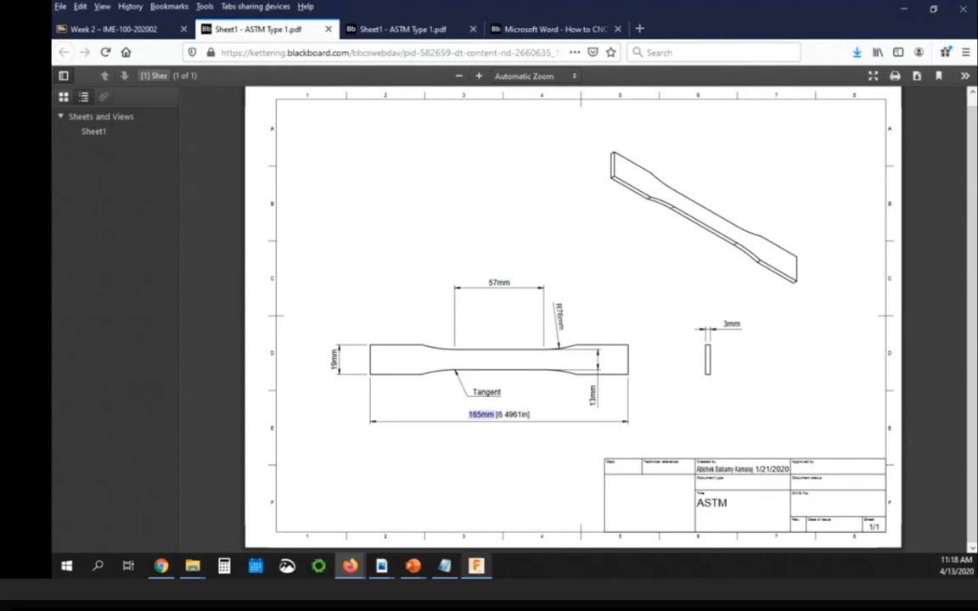
- Switch to Fusion 360, hide the project data list and expand the document settings to show the units
click(476, 566)
scroll(674, 286, up, 1)
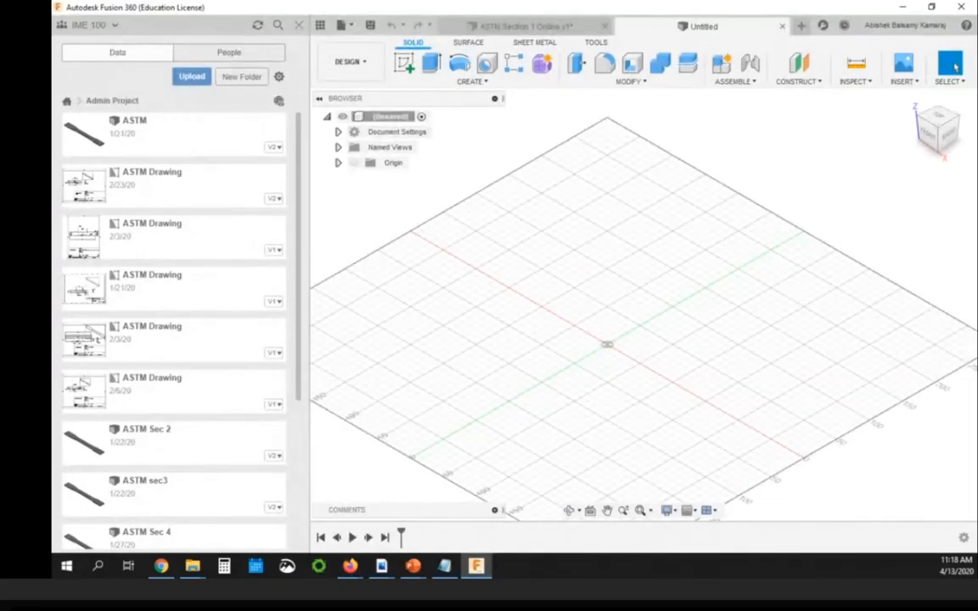
click(298, 24)
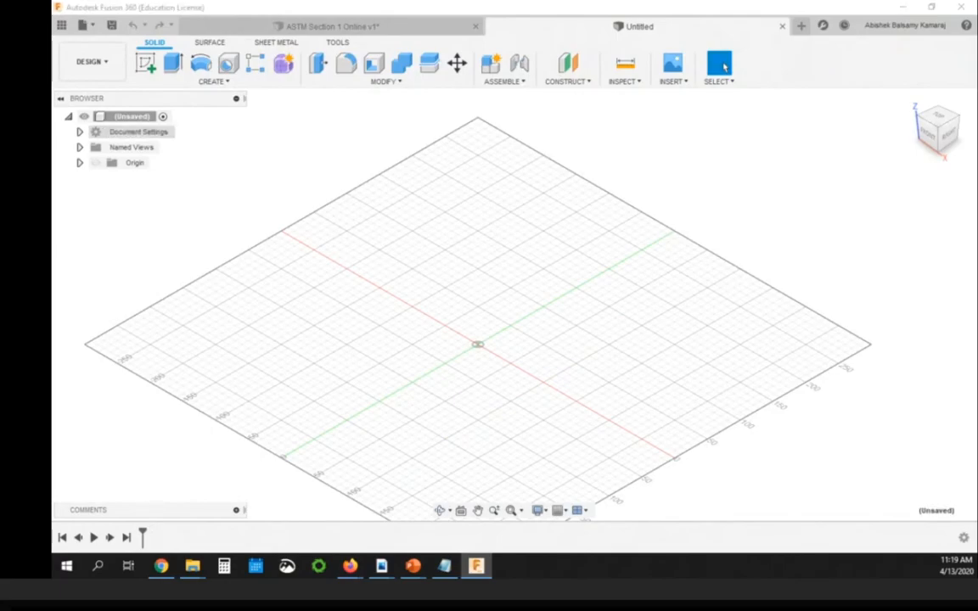
click(80, 132)
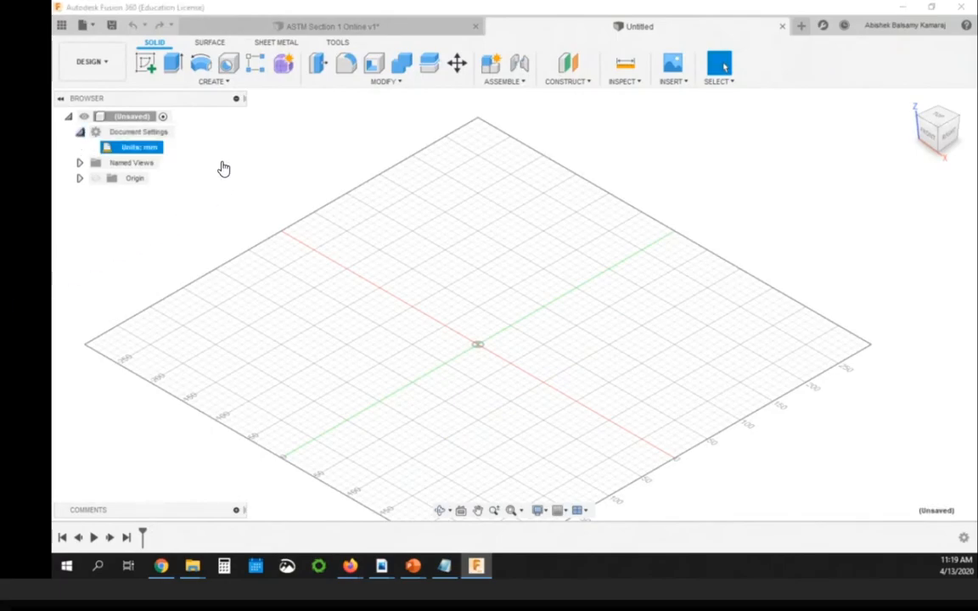
mouse_move(110, 148)
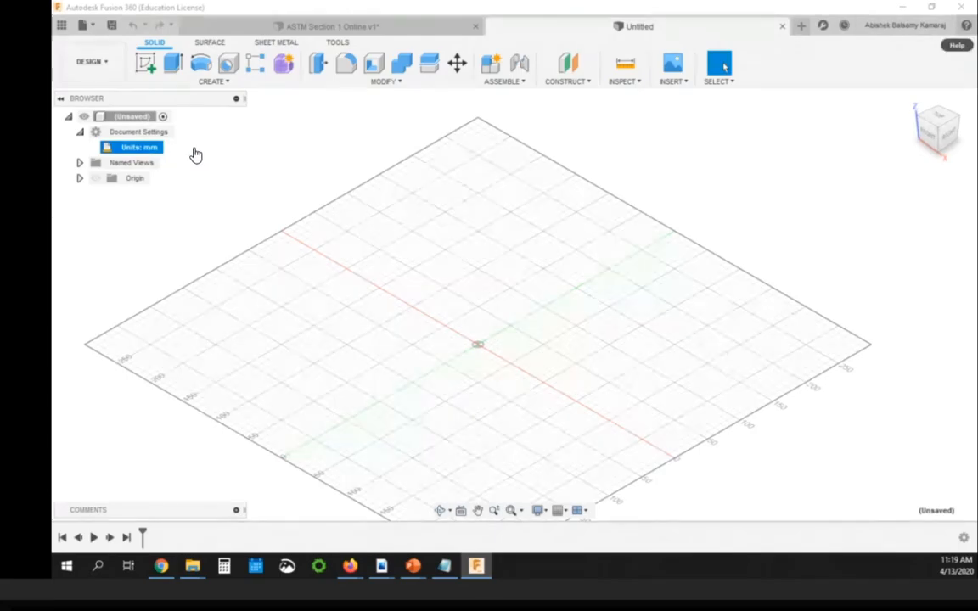
- Review the Modeling Essentials tips in the Learning Panel and close it
click(966, 25)
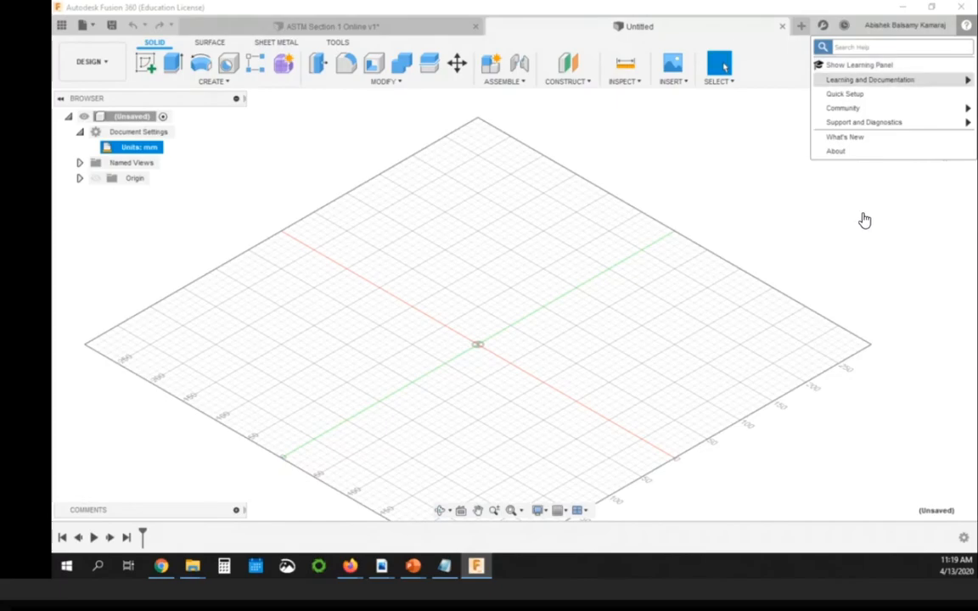
click(860, 65)
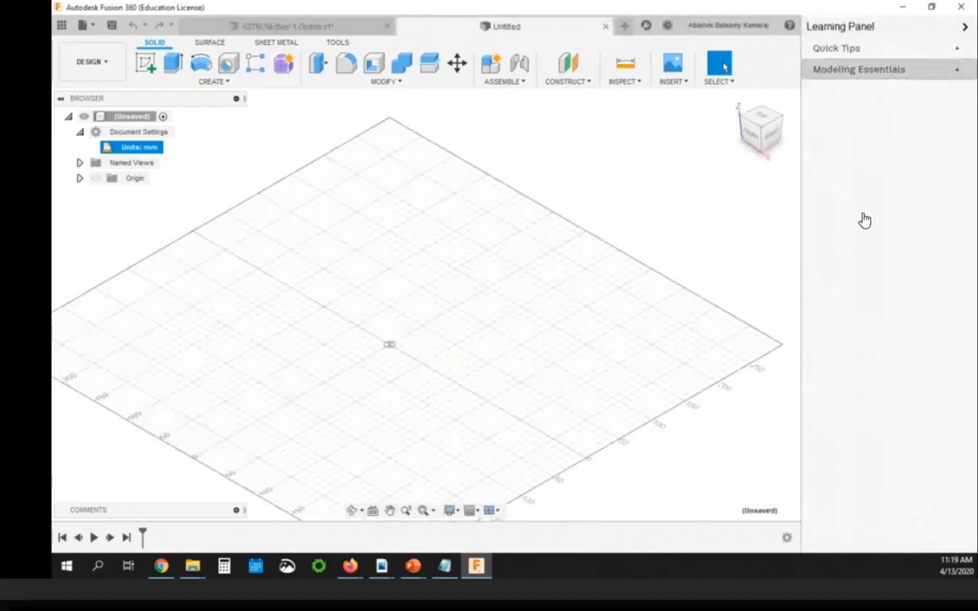
click(859, 73)
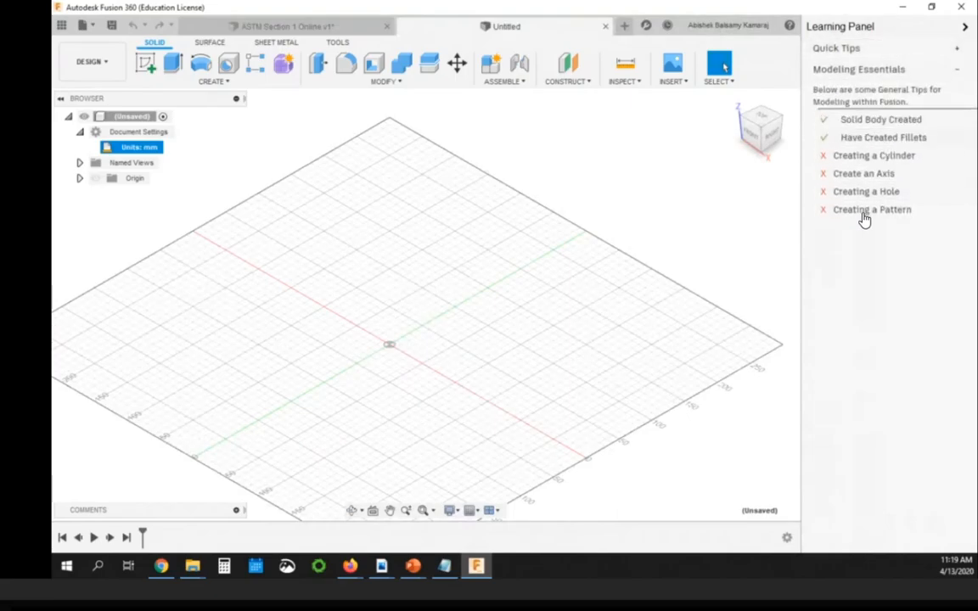
click(964, 26)
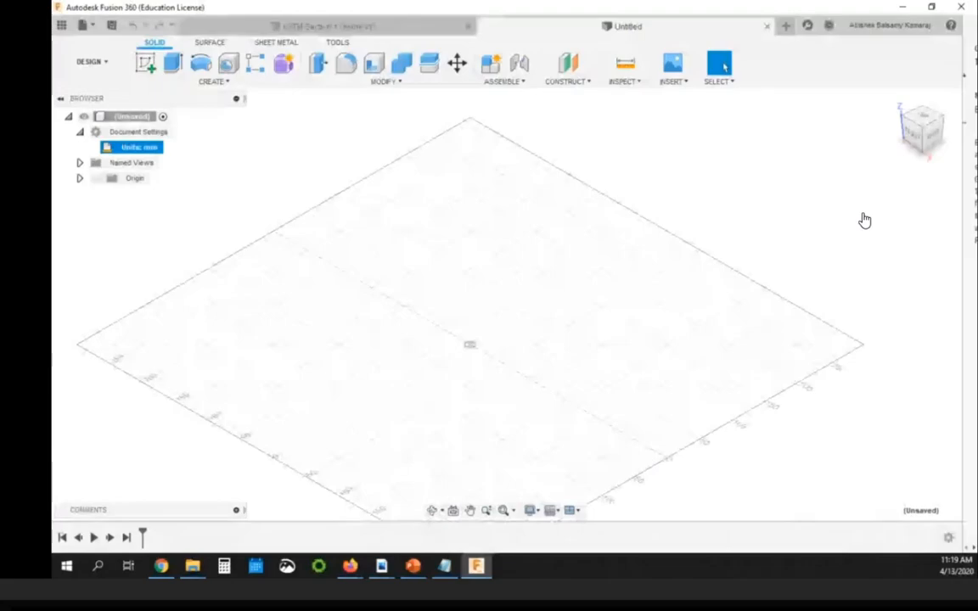
- Choose Solidworks for the pan, zoom and orbit shortcuts in the general preferences and accept the settings
click(905, 26)
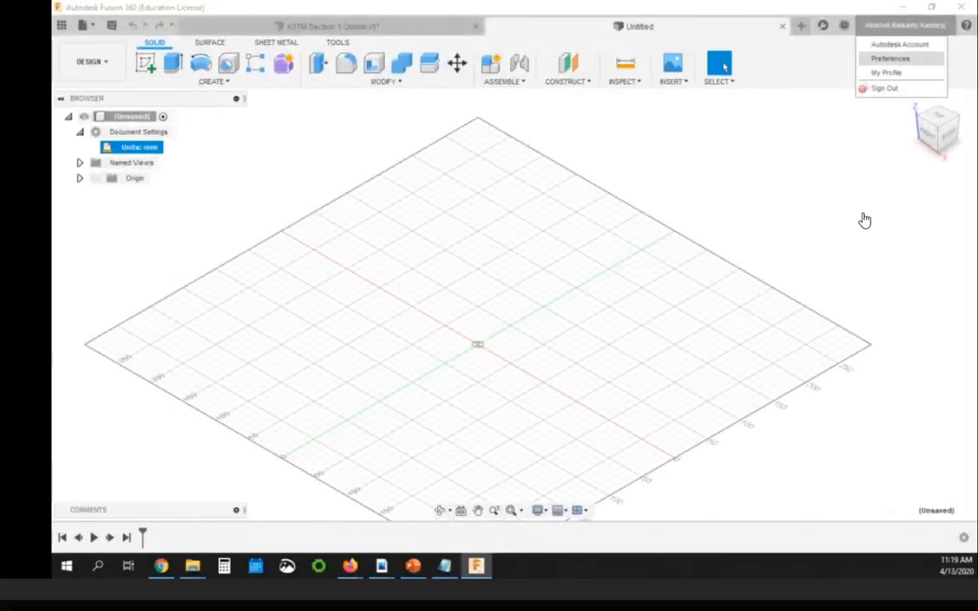
click(890, 59)
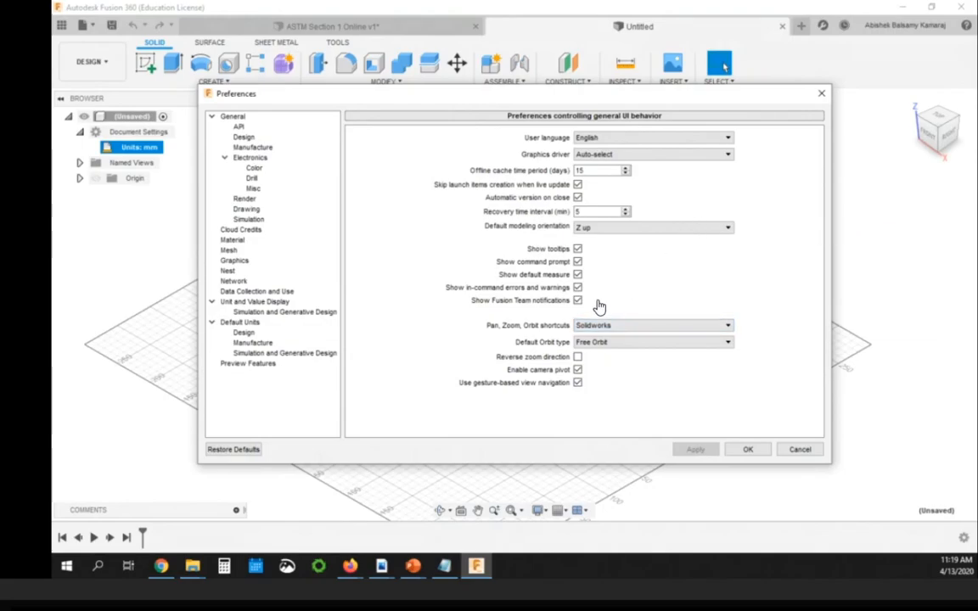
click(594, 326)
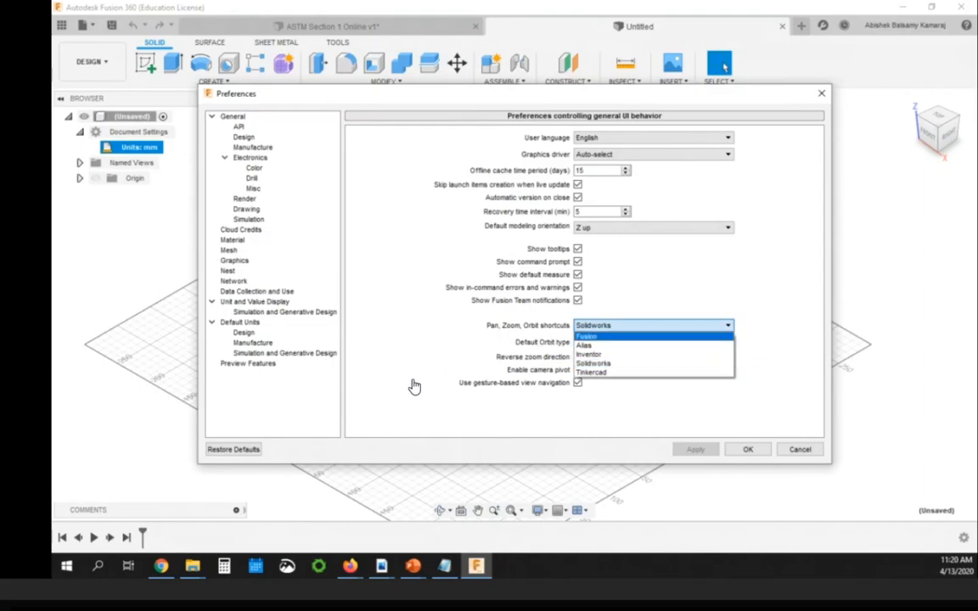
key(Down)
key(Down)
key(Down)
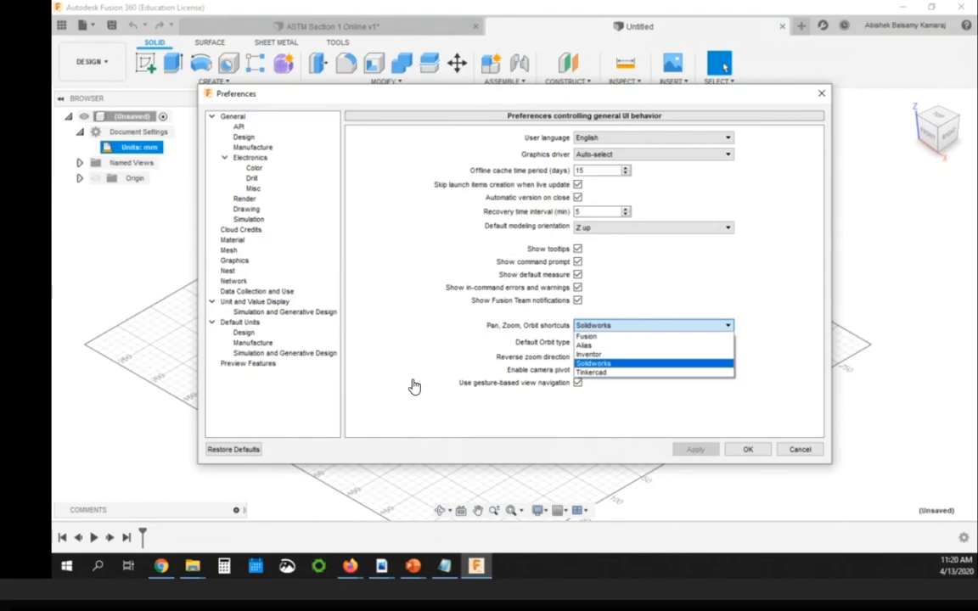
key(Down)
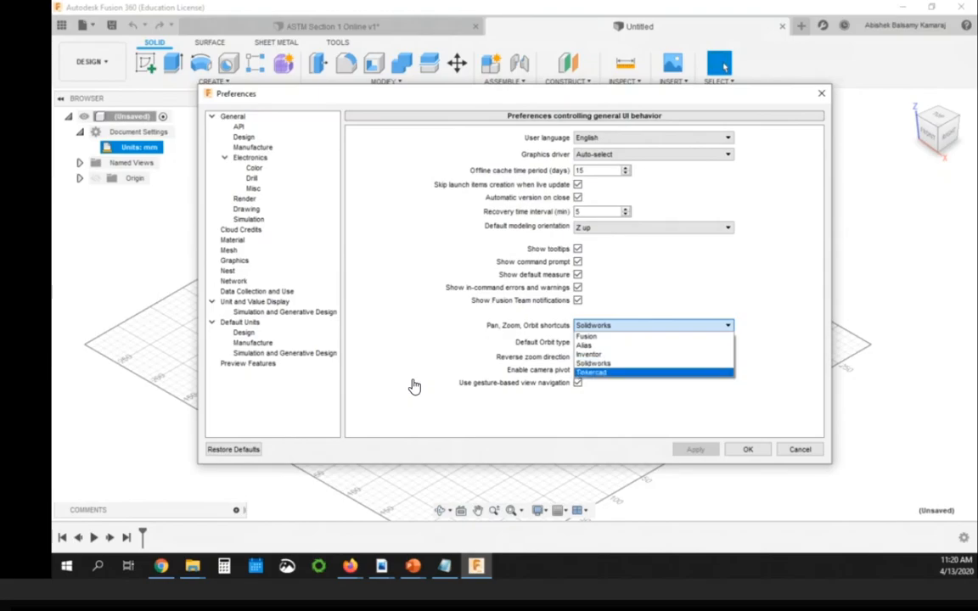
key(Up)
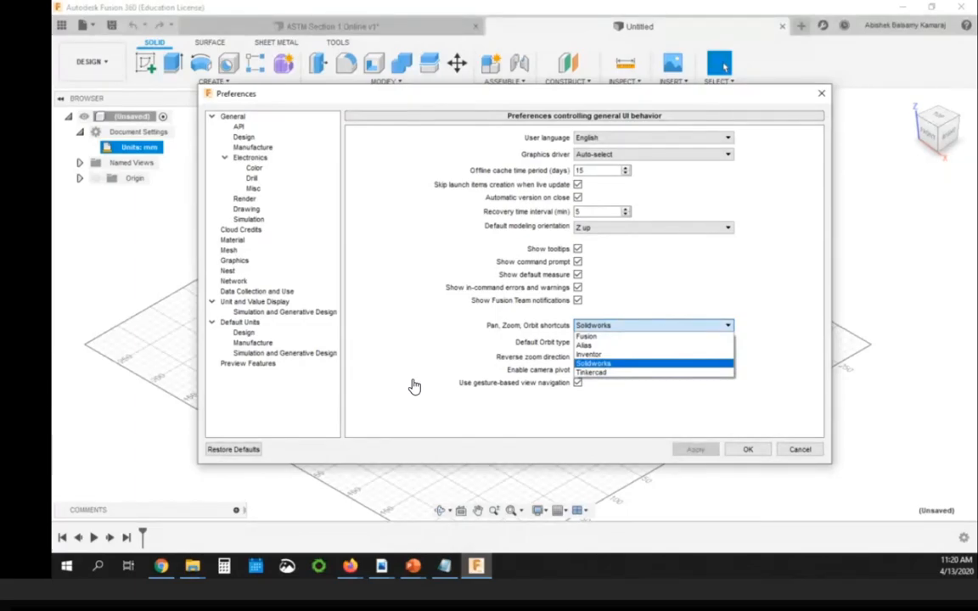
key(Up)
key(Up)
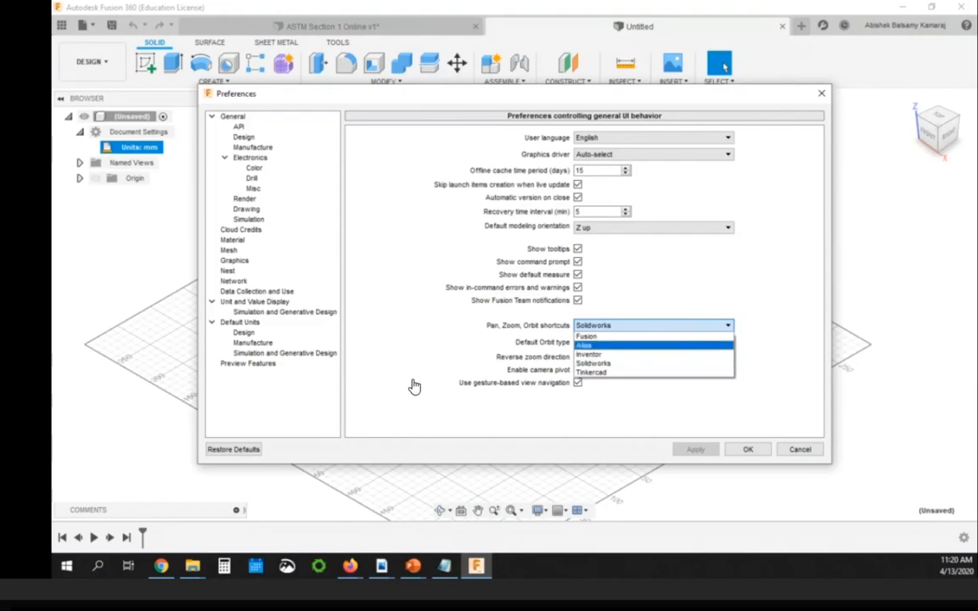
key(Down)
key(Down)
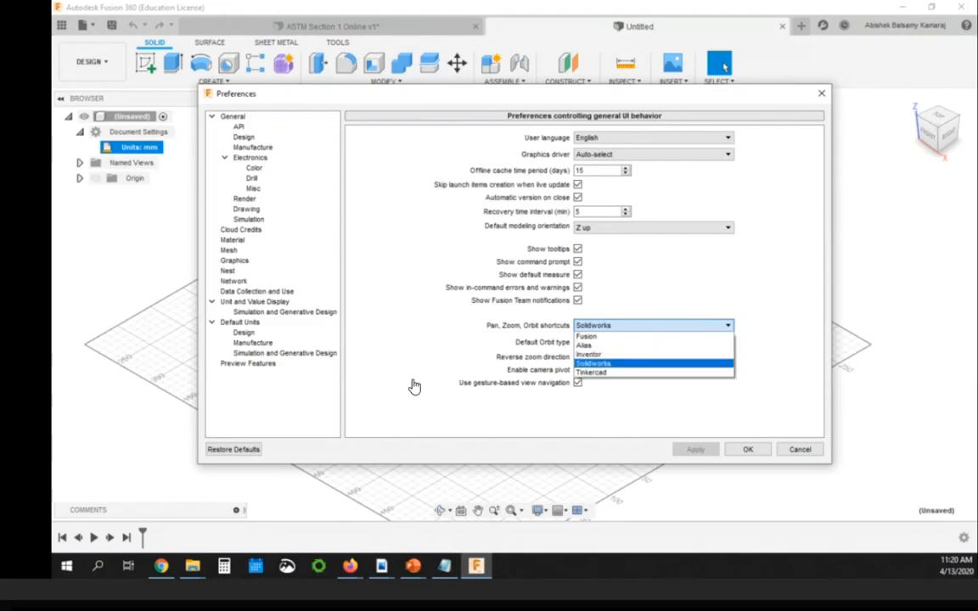
key(Return)
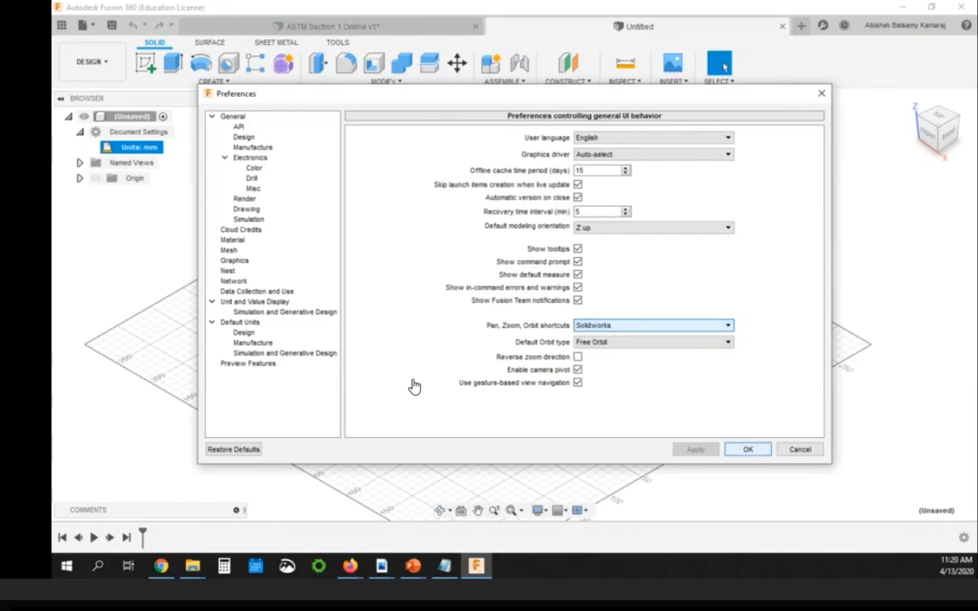
key(Return)
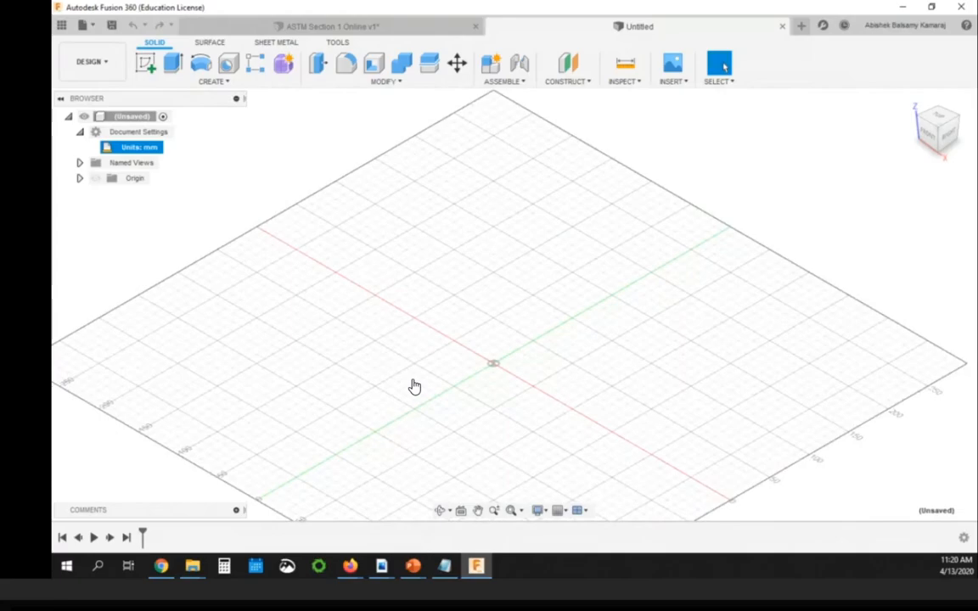
shift+middle_drag(414, 386, 415, 387)
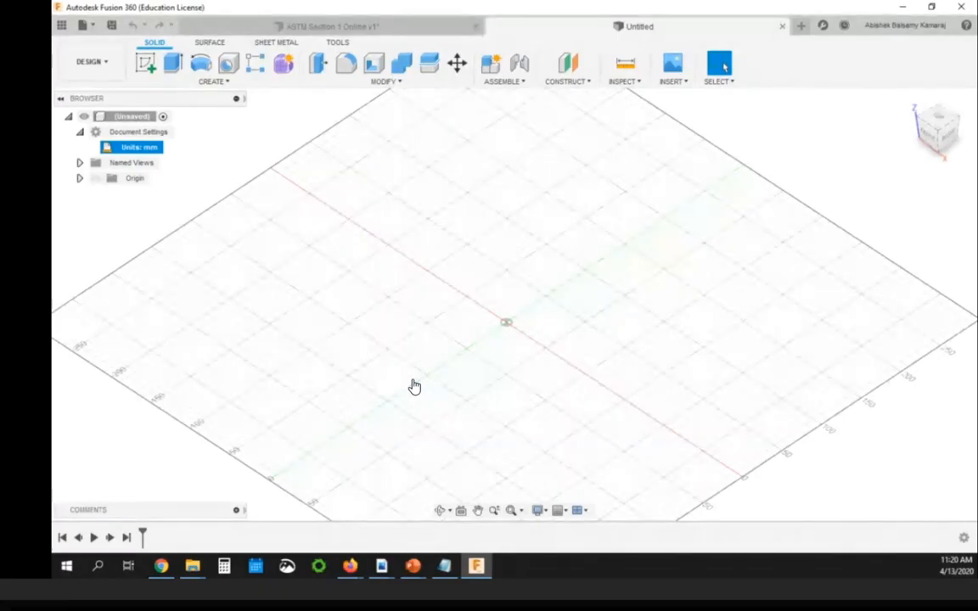
scroll(413, 385, down, 2)
scroll(124, 341, up, 3)
scroll(510, 339, down, 2)
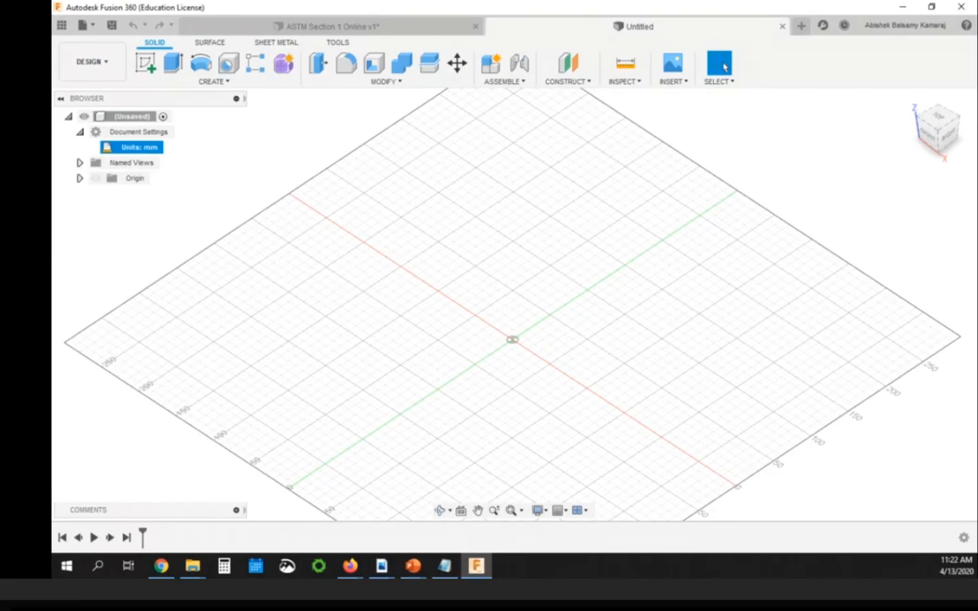
scroll(513, 340, up, 1)
scroll(497, 343, down, 2)
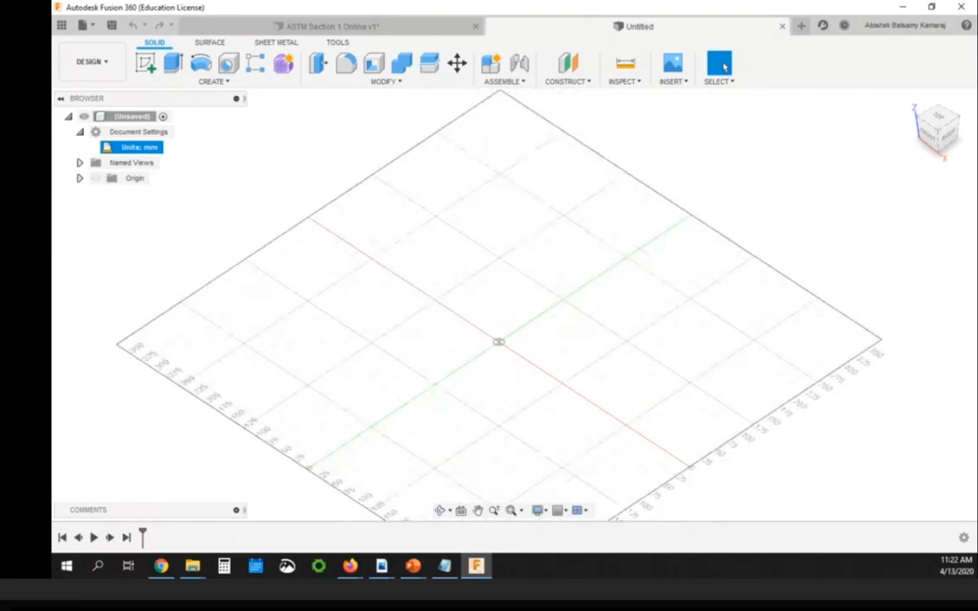
scroll(553, 307, up, 2)
scroll(452, 329, up, 1)
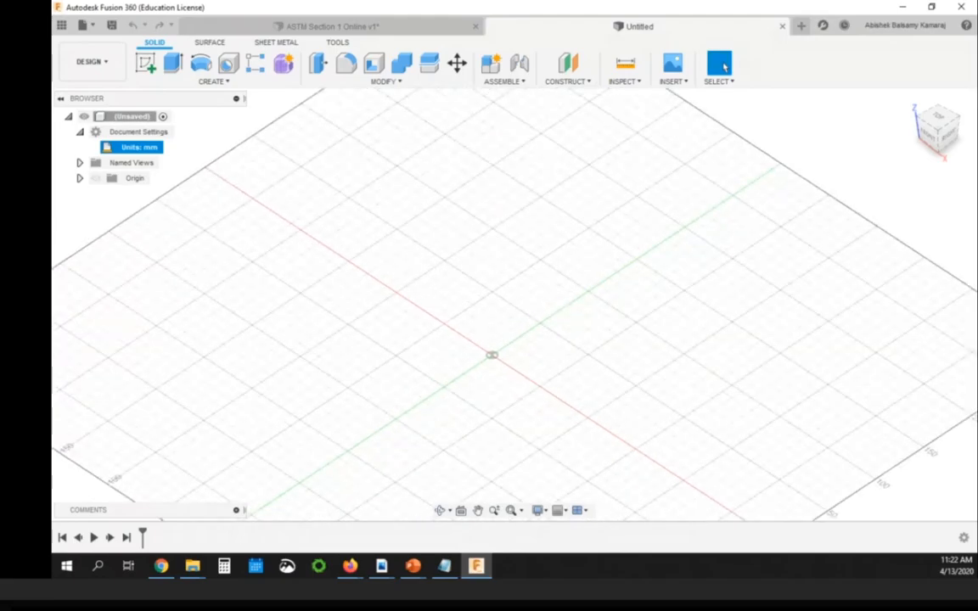
scroll(560, 289, down, 2)
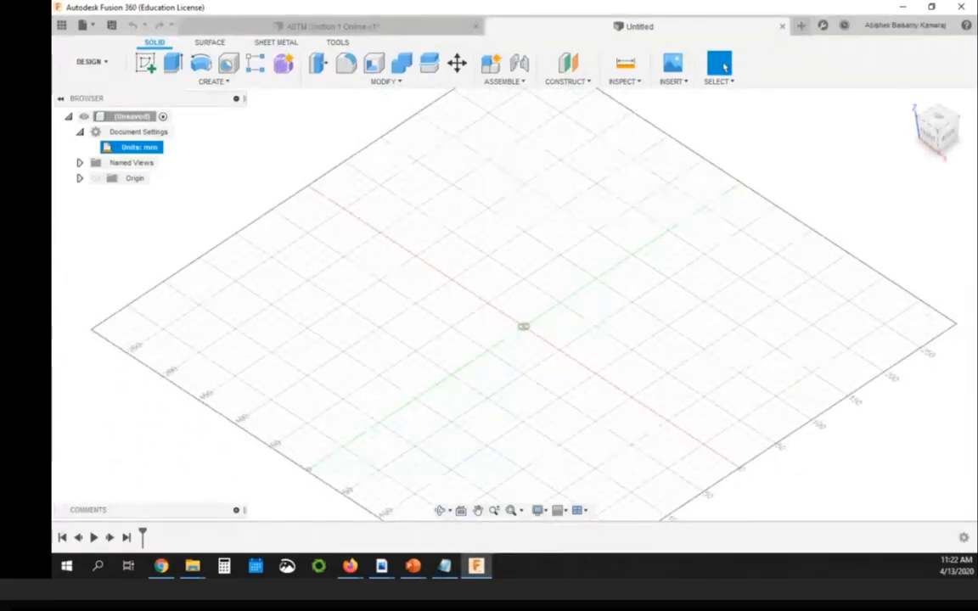
- Switch to Firefox and check the specimen's shape and dimensions on the ASTM Type 1 drawing again
mouse_move(350, 565)
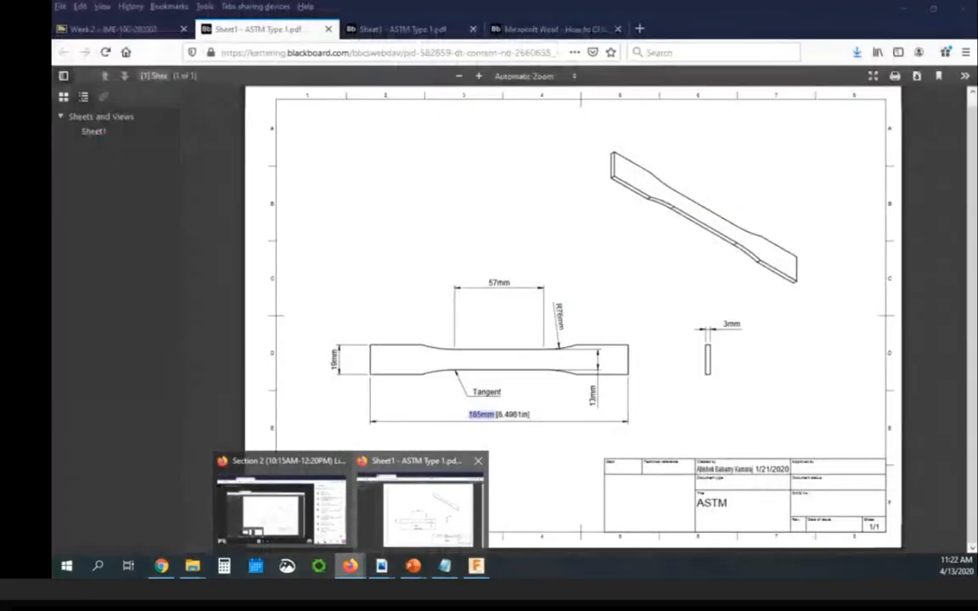
click(421, 505)
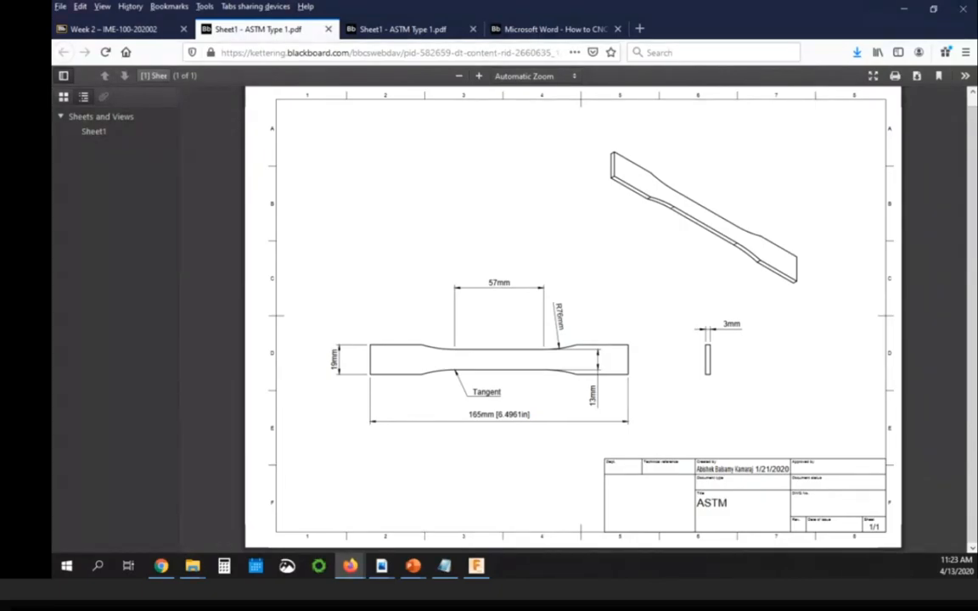
- Switch to Fusion 360 and start a new sketch on the horizontal XY plane at the origin
mouse_move(477, 566)
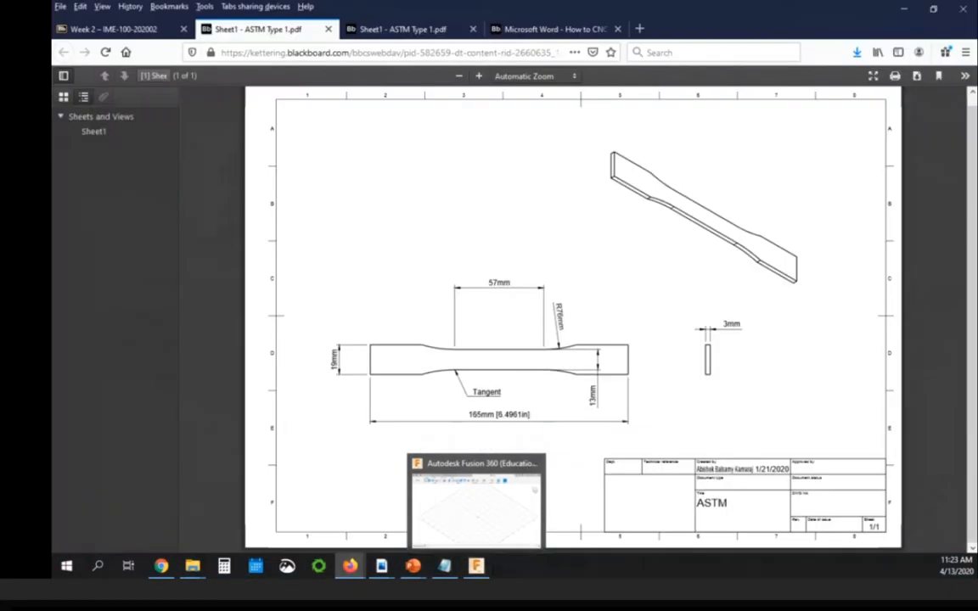
click(475, 505)
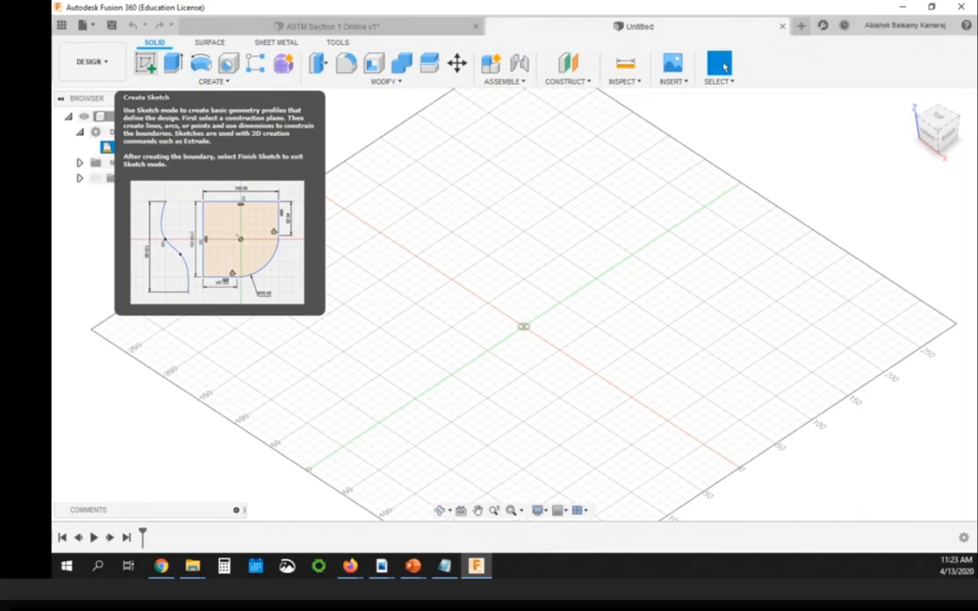
click(145, 63)
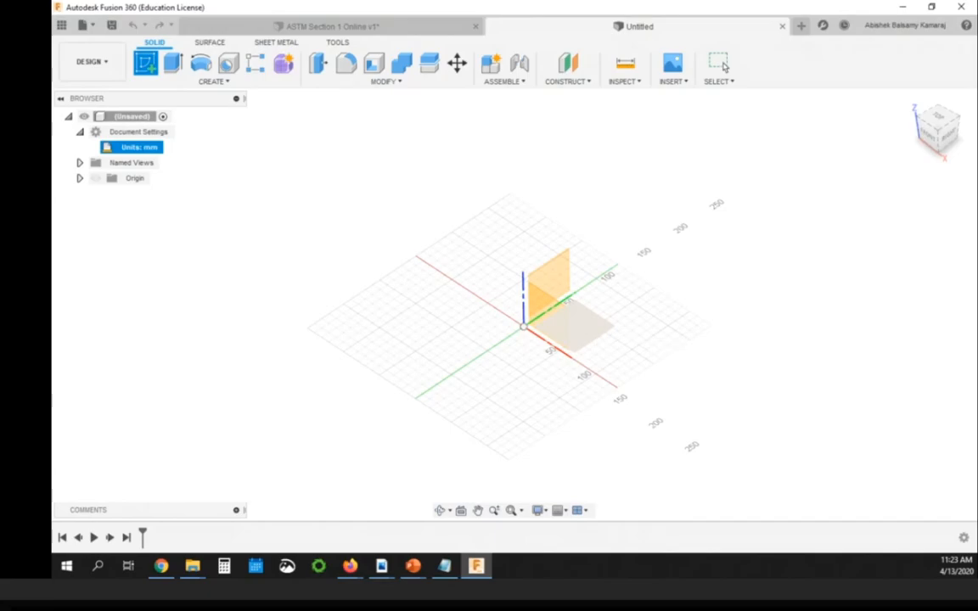
click(582, 327)
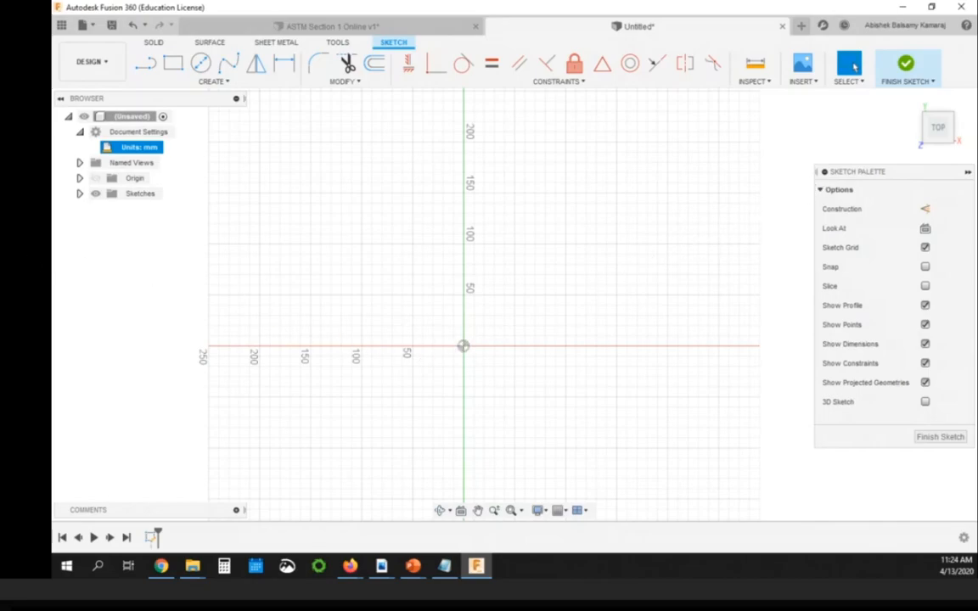
- Orbit the sketch away from its plane and restore the straight top view with the X axis horizontal
mouse_move(515, 345)
shift+middle_down()
mouse_move(531, 331)
mouse_move(504, 295)
mouse_move(518, 259)
mouse_move(577, 221)
mouse_move(501, 271)
shift+middle_up()
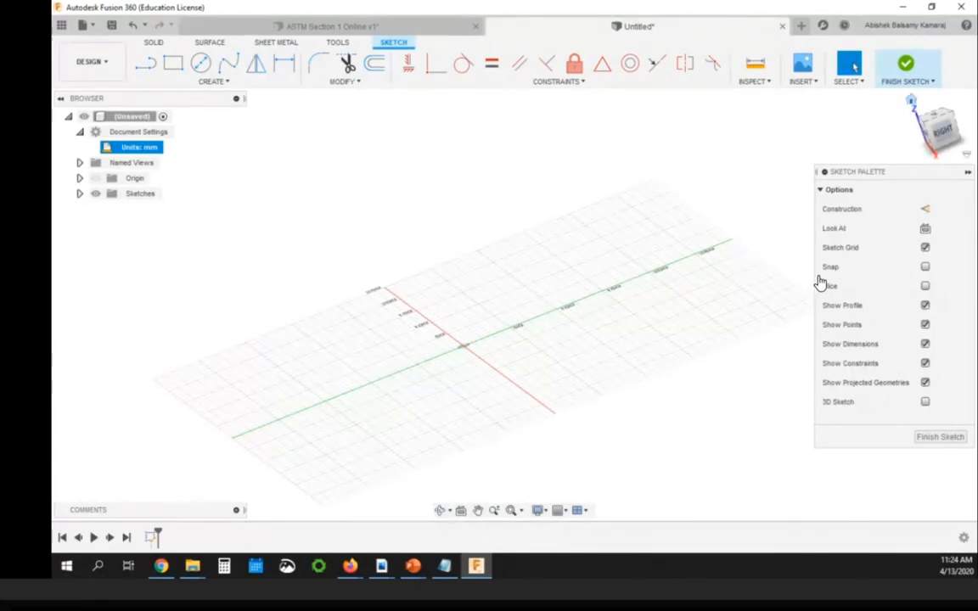
click(911, 101)
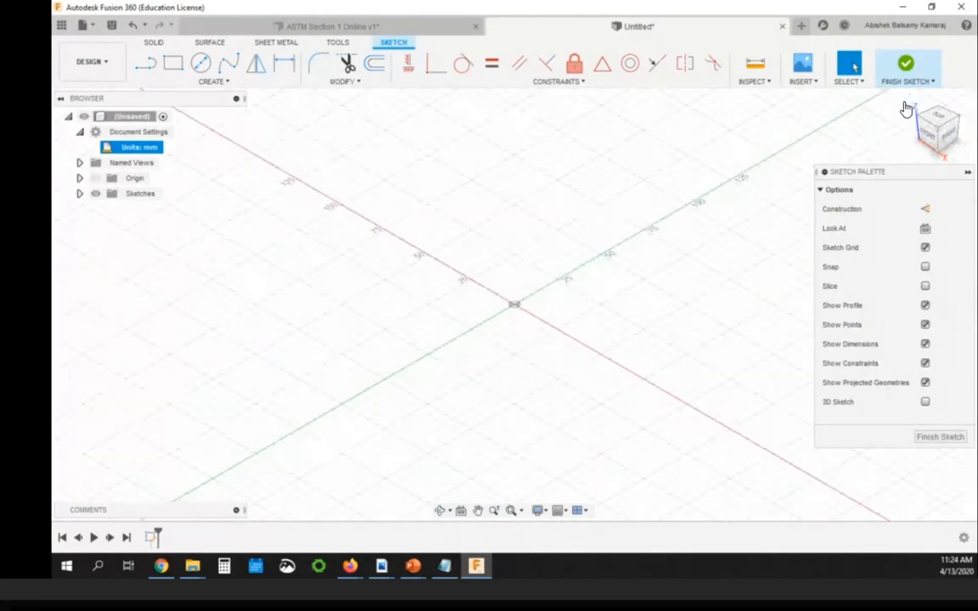
scroll(461, 345, down, 3)
scroll(491, 394, up, 2)
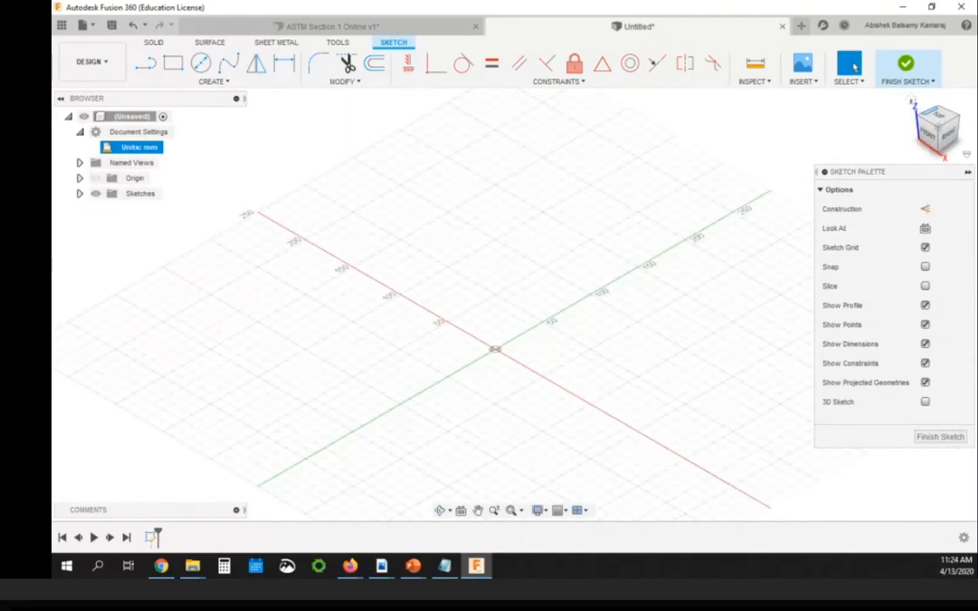
click(941, 121)
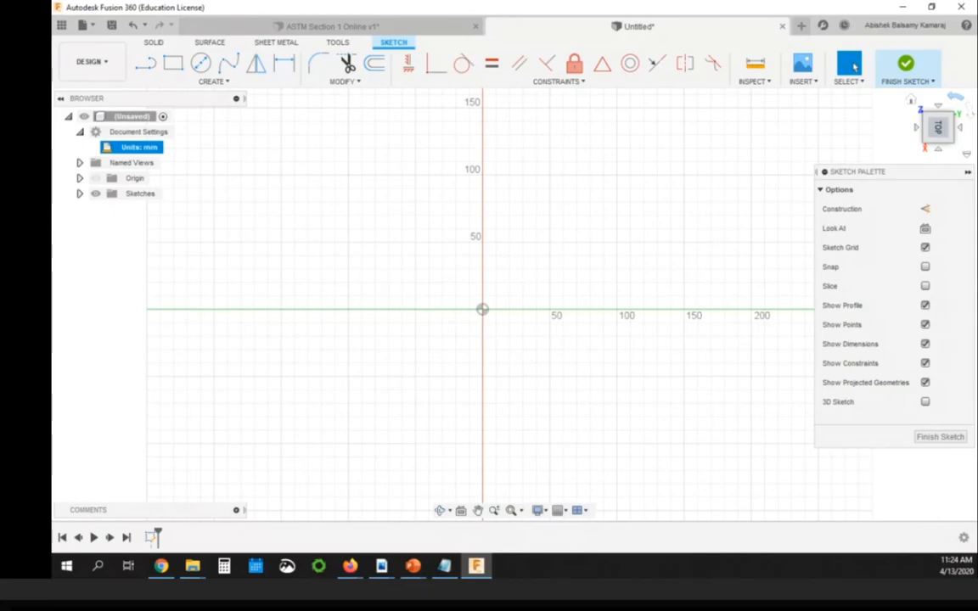
click(955, 96)
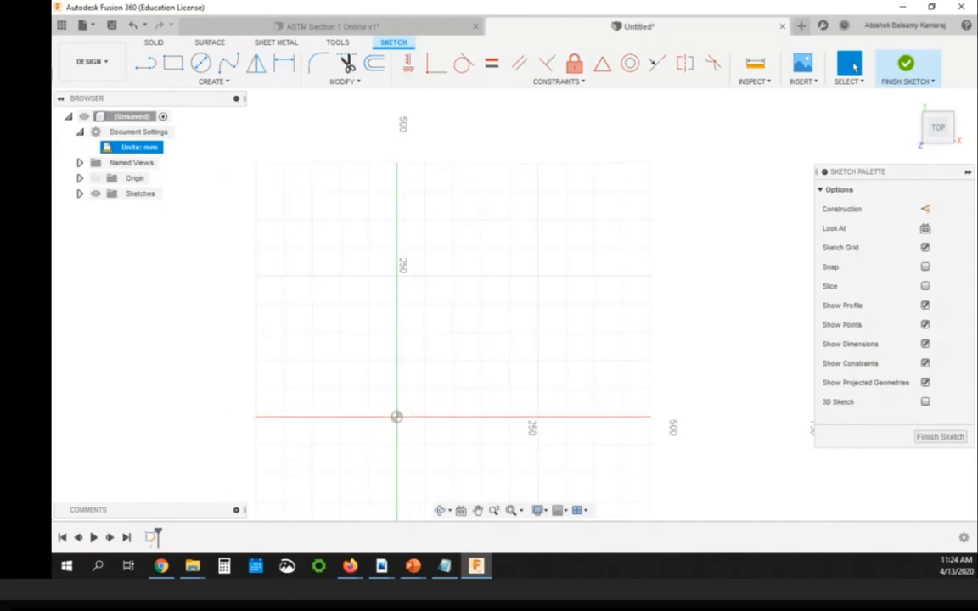
scroll(433, 363, up, 2)
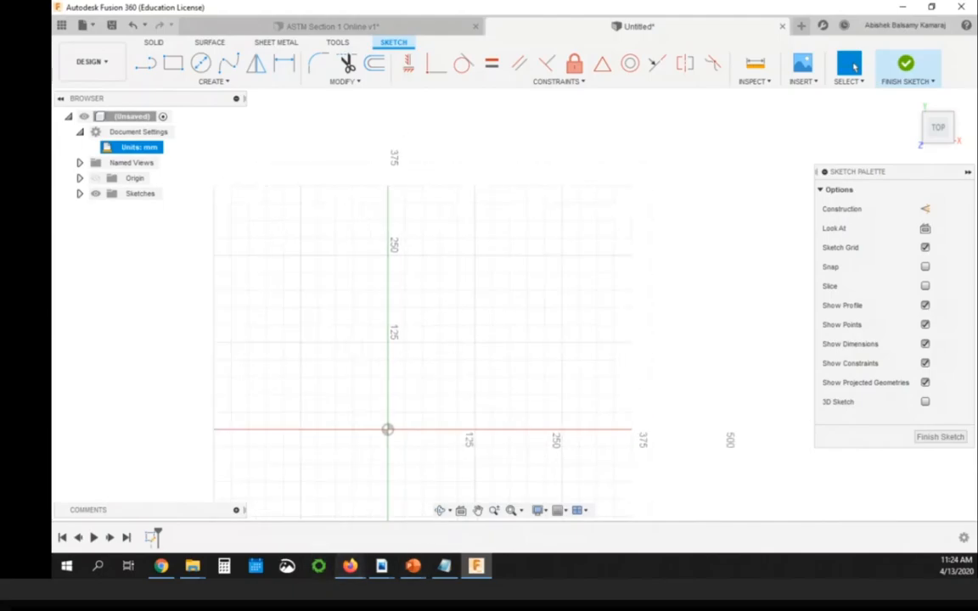
- Switch to Firefox and check the specimen's overall height and length on the ASTM Type 1 drawing
mouse_move(350, 565)
click(420, 501)
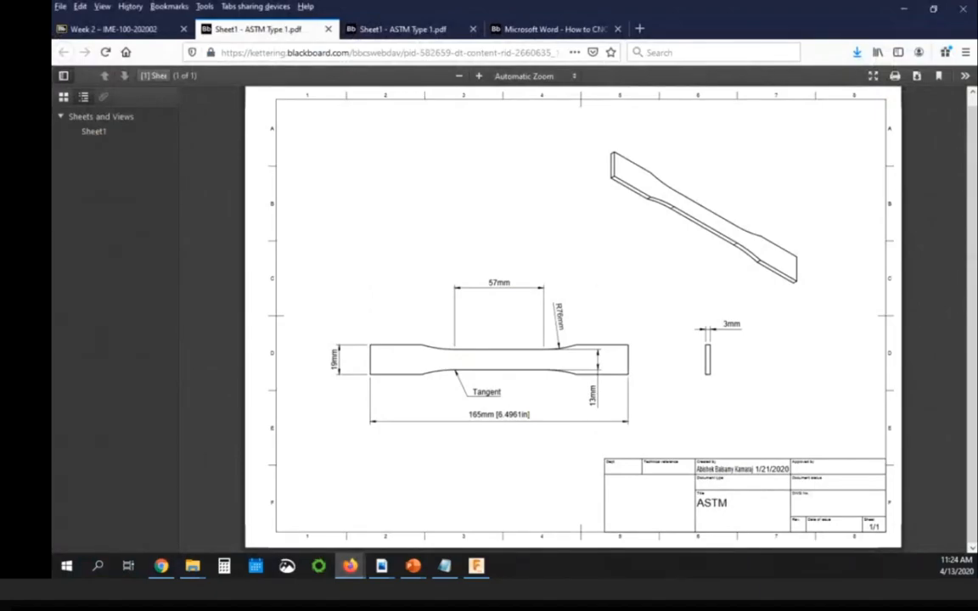
double_click(334, 359)
double_click(481, 414)
- Switch to Fusion 360 and sketch a two-point rectangle about 175 mm by 43 mm with its first corner at the origin
click(477, 566)
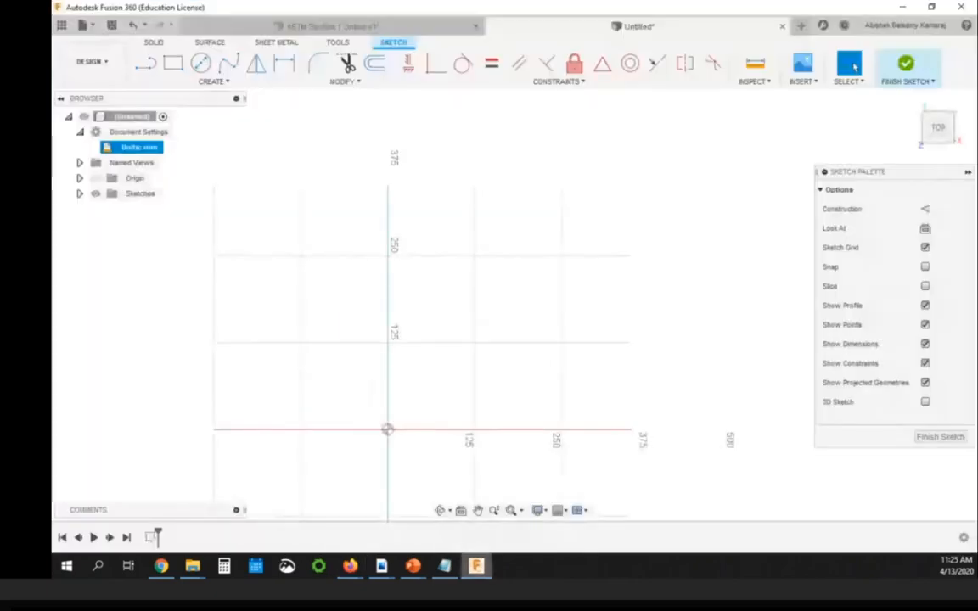
key(r)
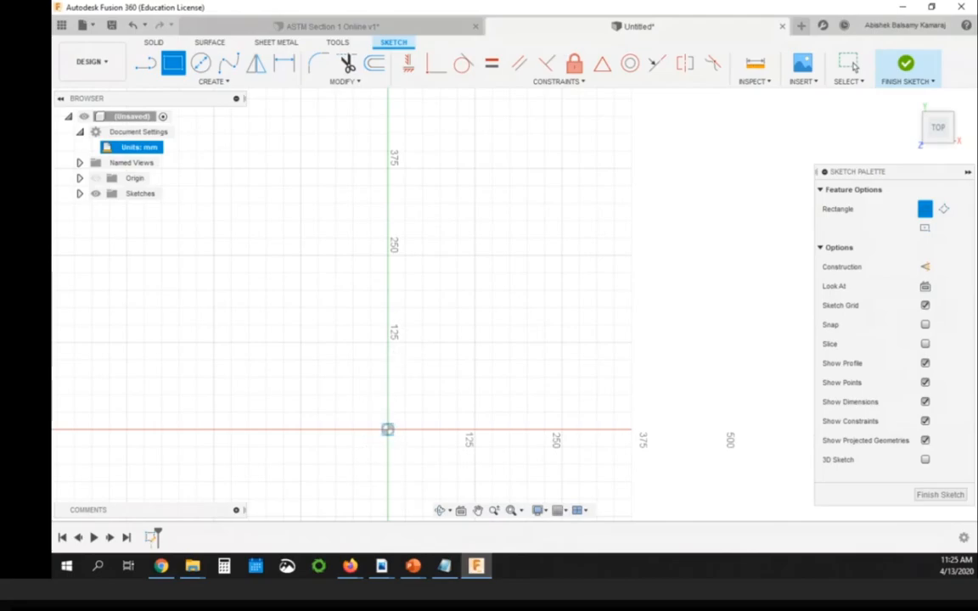
click(387, 429)
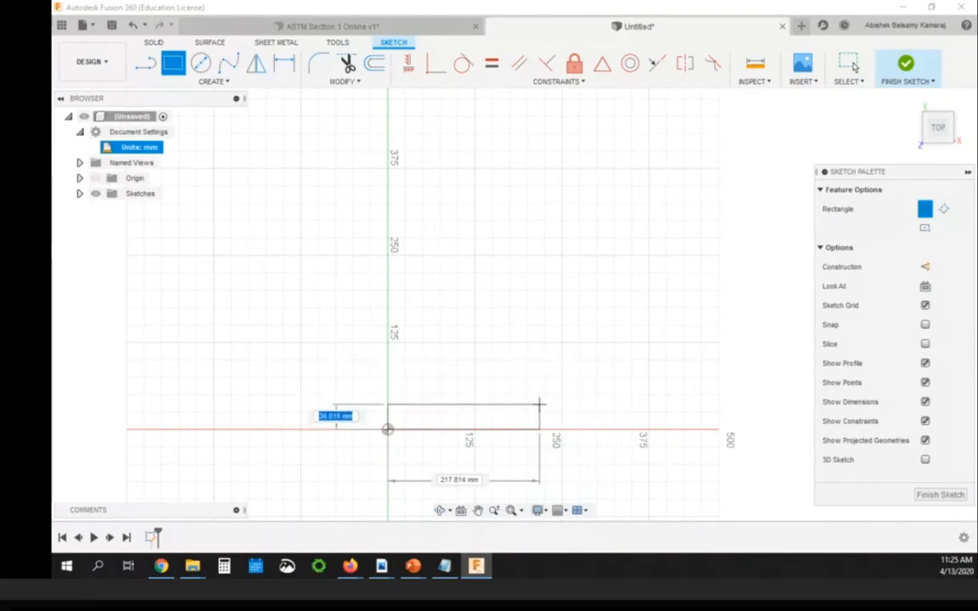
click(510, 408)
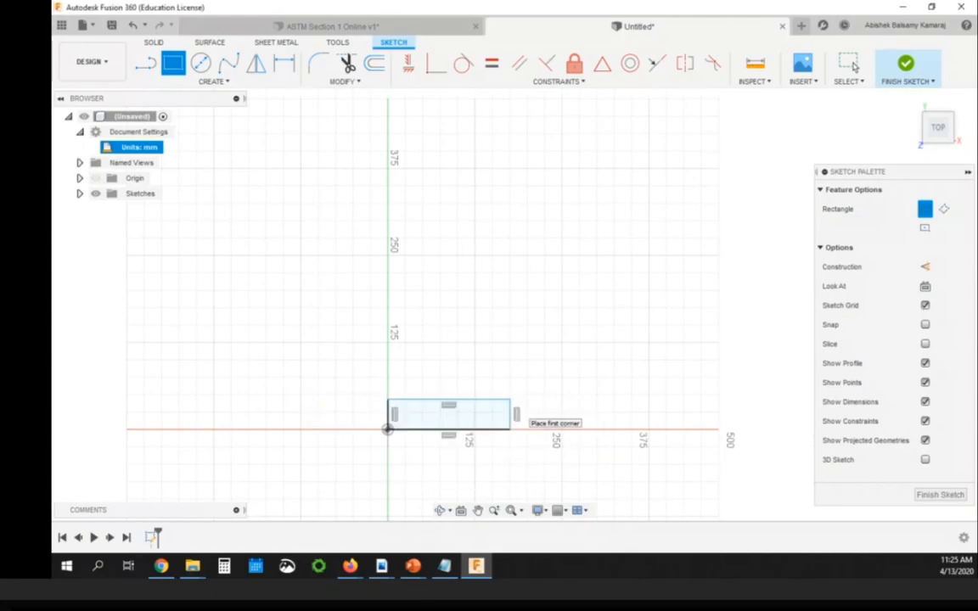
- Dimension the rectangle's upper horizontal edge and set its length to 165 mm
scroll(428, 462, up, 1)
scroll(427, 462, up, 5)
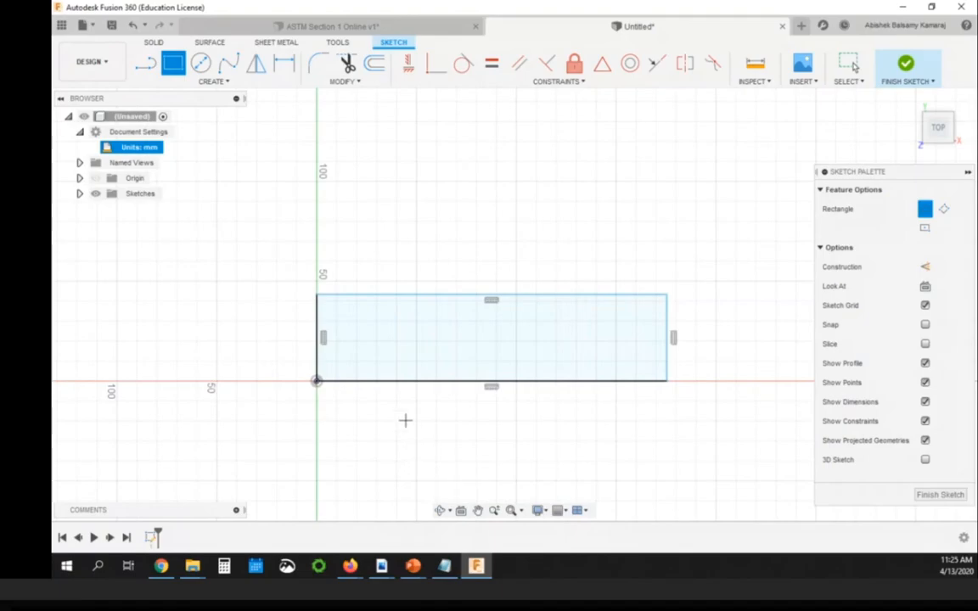
scroll(404, 419, up, 1)
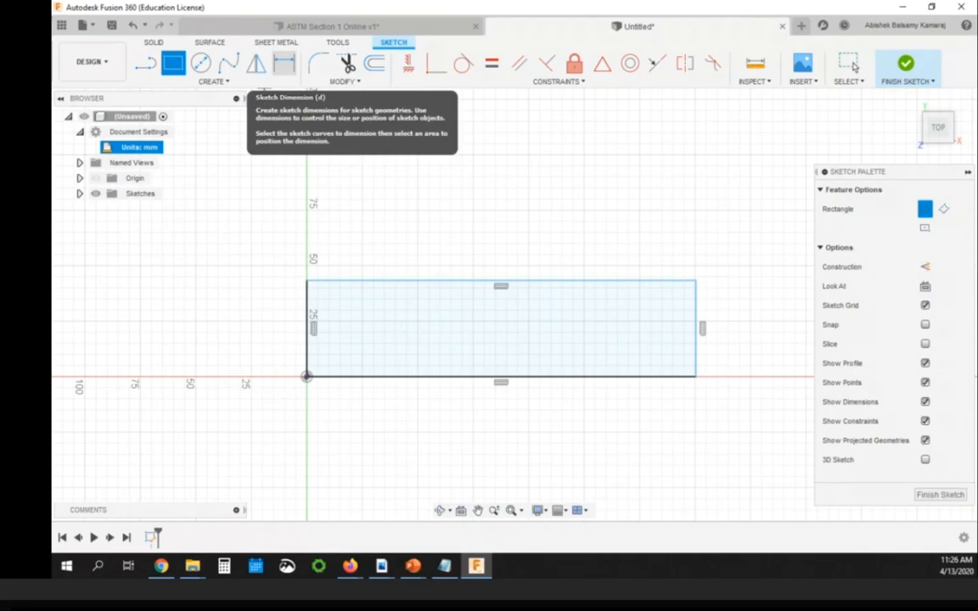
click(284, 63)
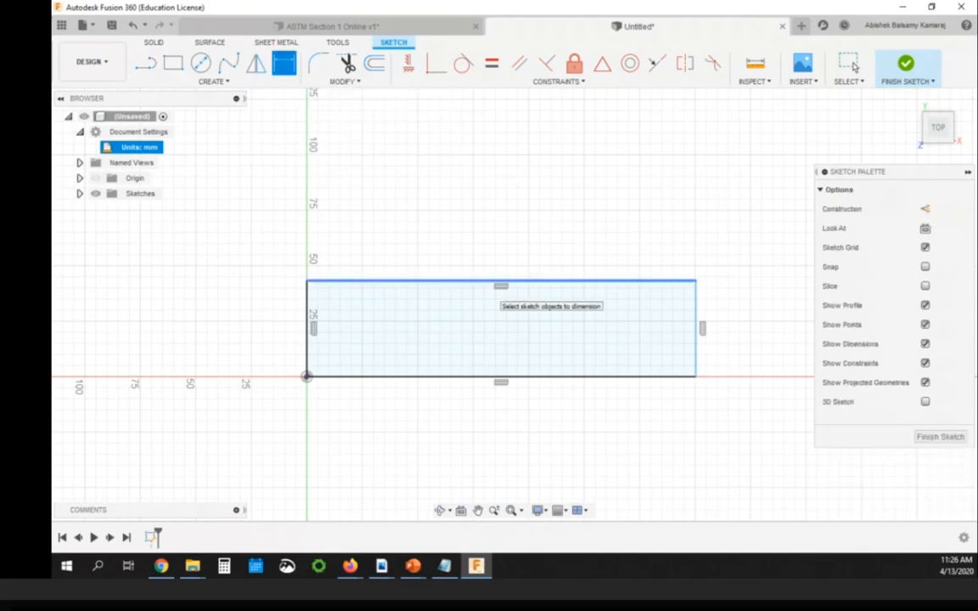
click(497, 281)
click(501, 238)
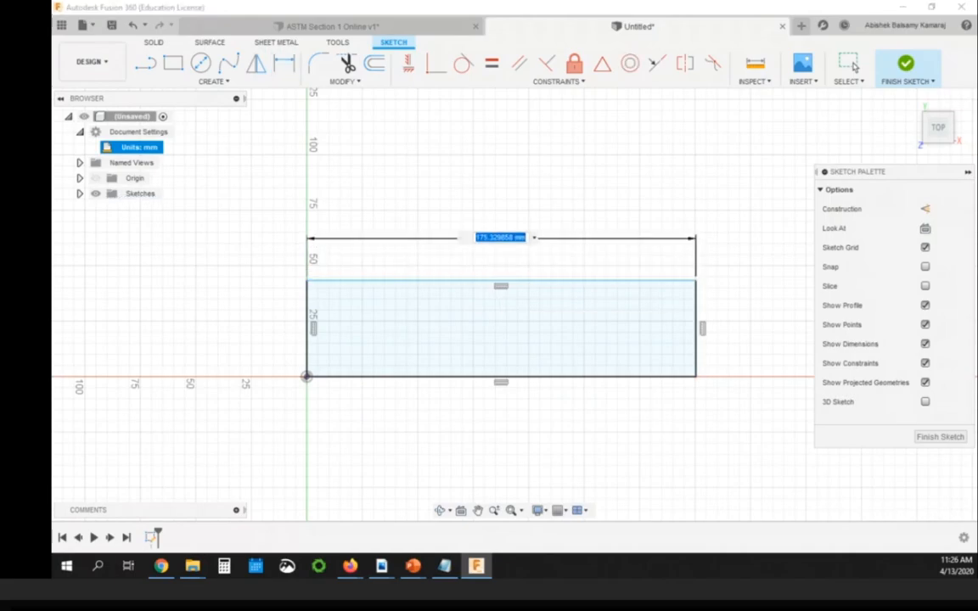
mouse_move(350, 567)
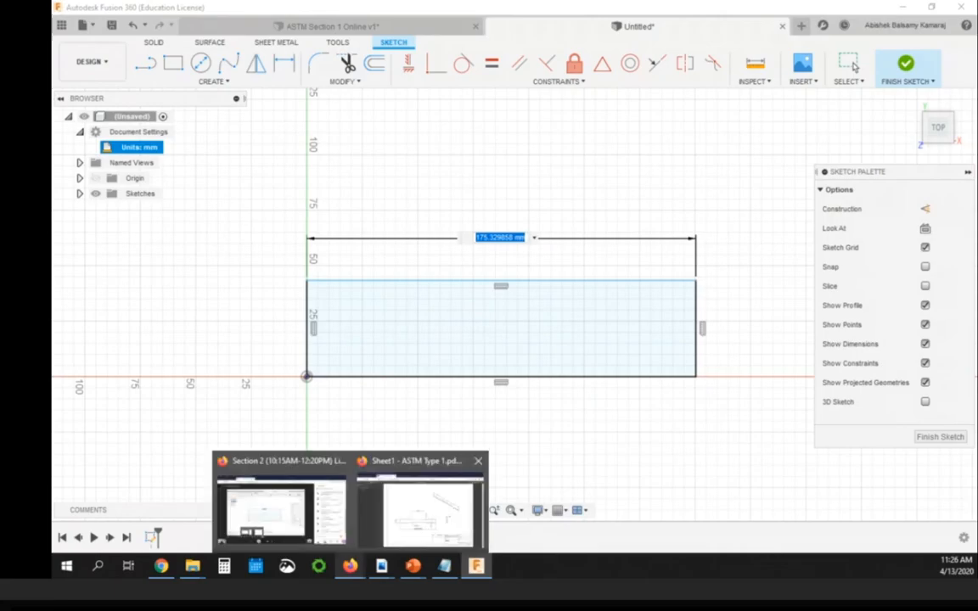
mouse_move(420, 505)
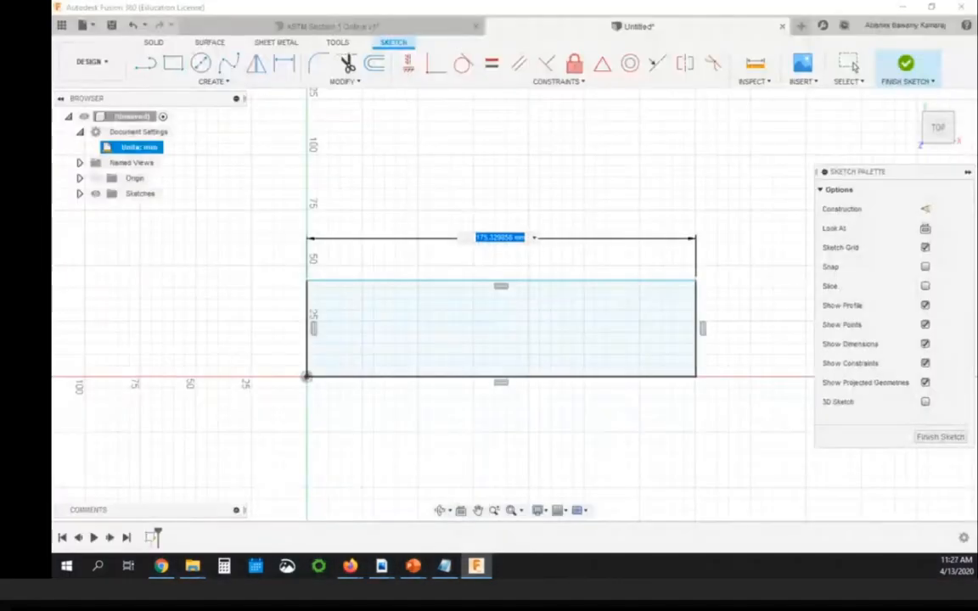
text(165)
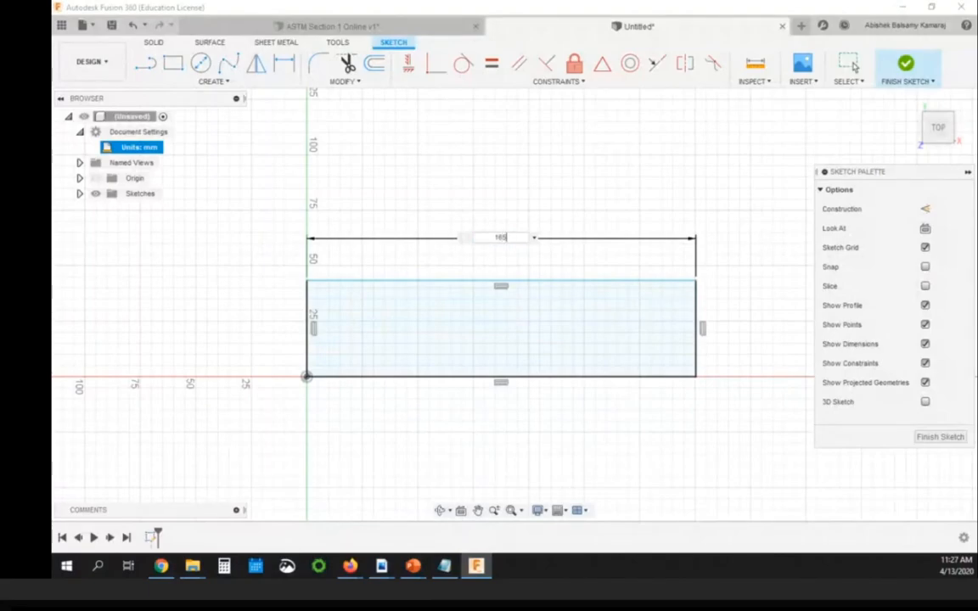
key(Return)
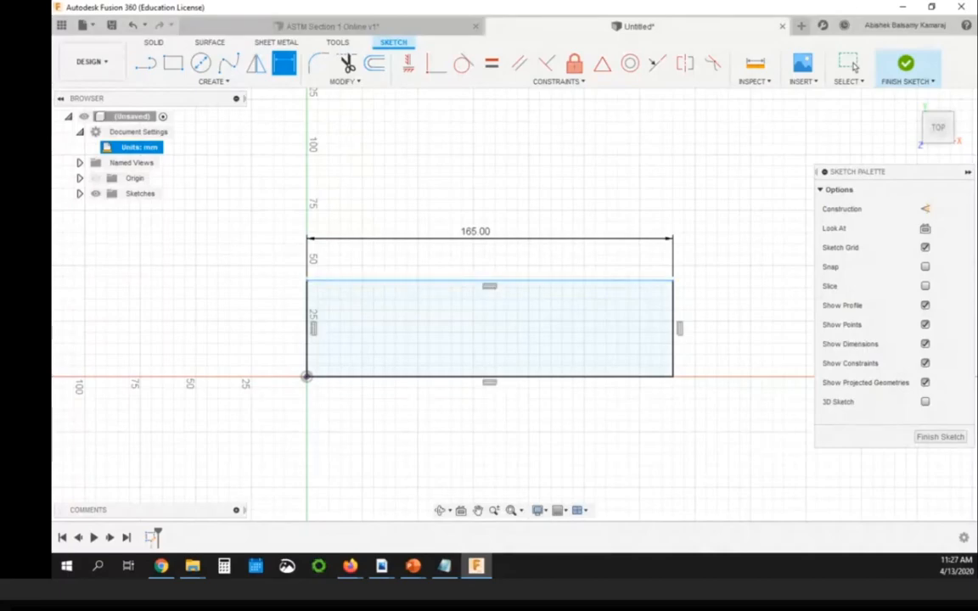
- Dimension the rectangle's right vertical edge and set its height to 19 mm
click(673, 327)
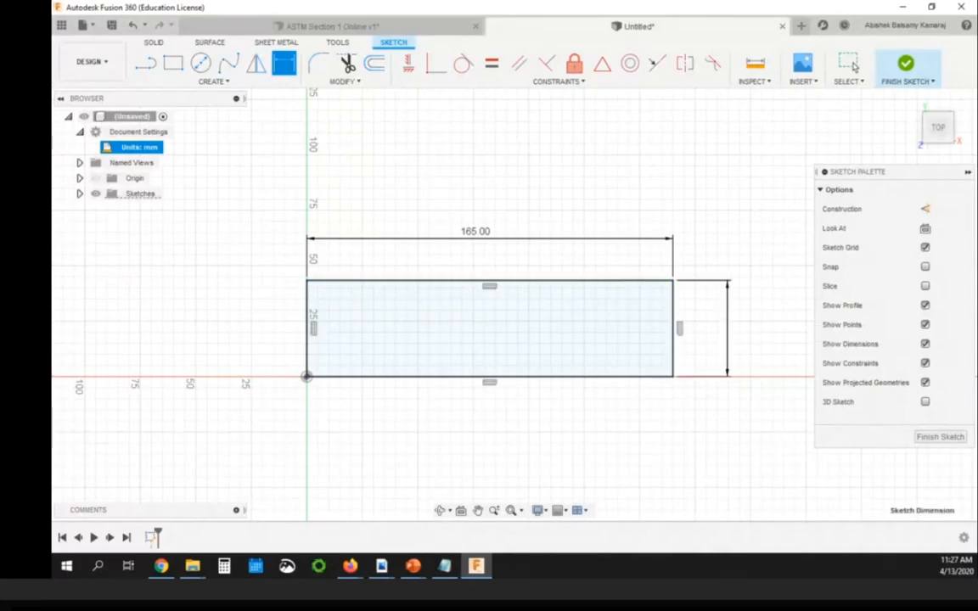
click(729, 326)
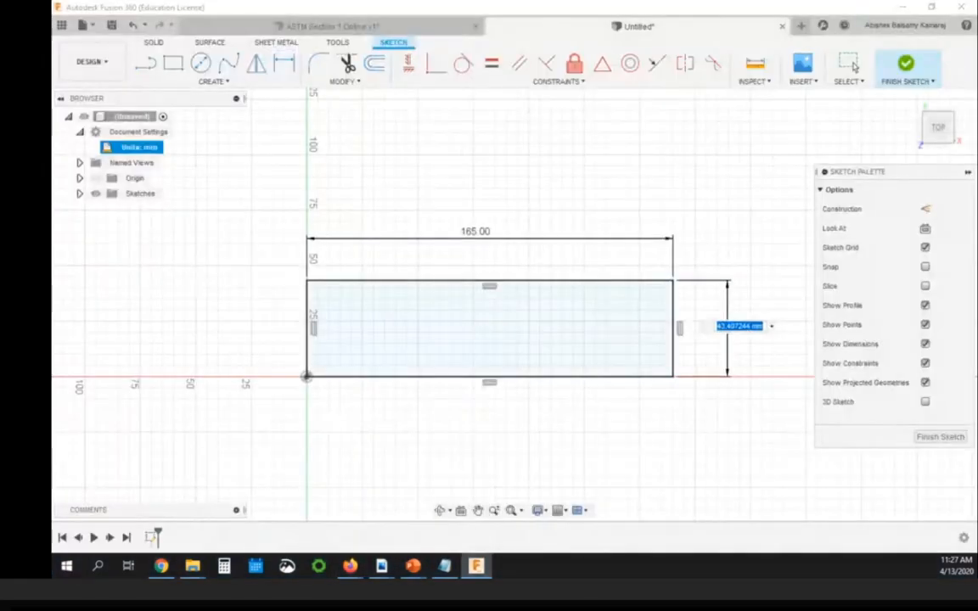
text(19)
key(Return)
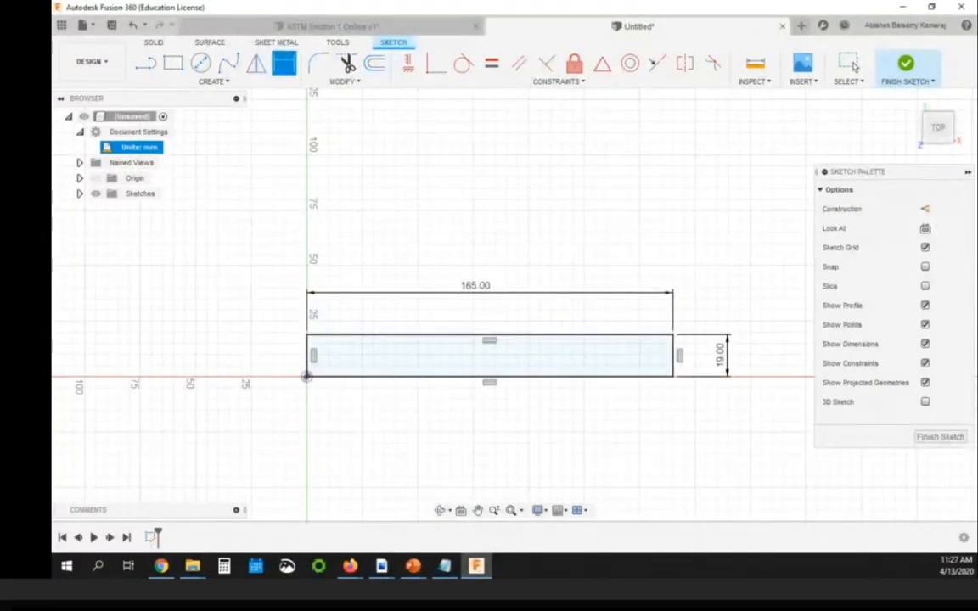
scroll(523, 409, up, 2)
scroll(304, 422, down, 2)
scroll(698, 292, up, 2)
scroll(699, 305, down, 3)
scroll(412, 369, up, 3)
scroll(408, 373, down, 1)
scroll(391, 373, down, 1)
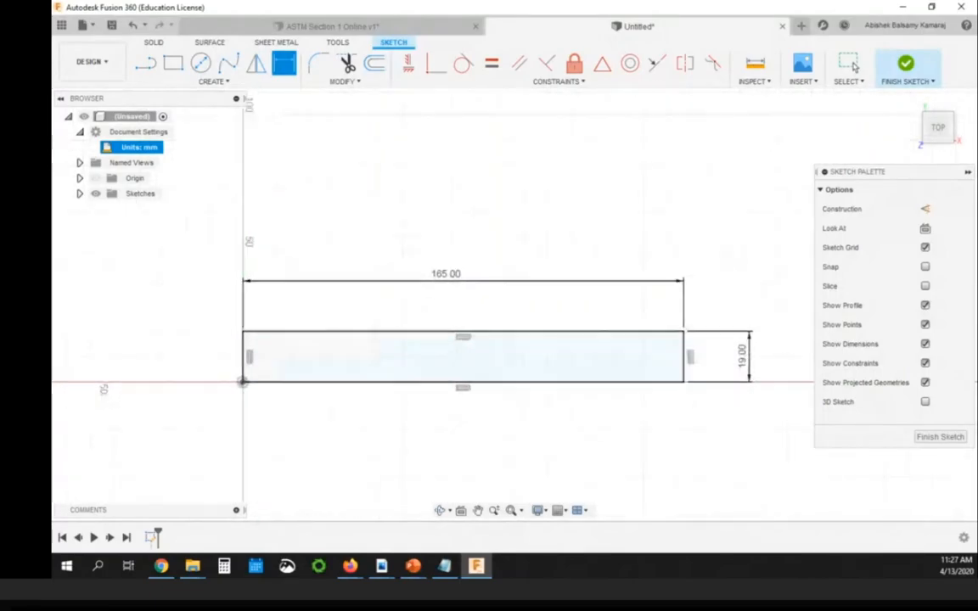
scroll(395, 373, up, 2)
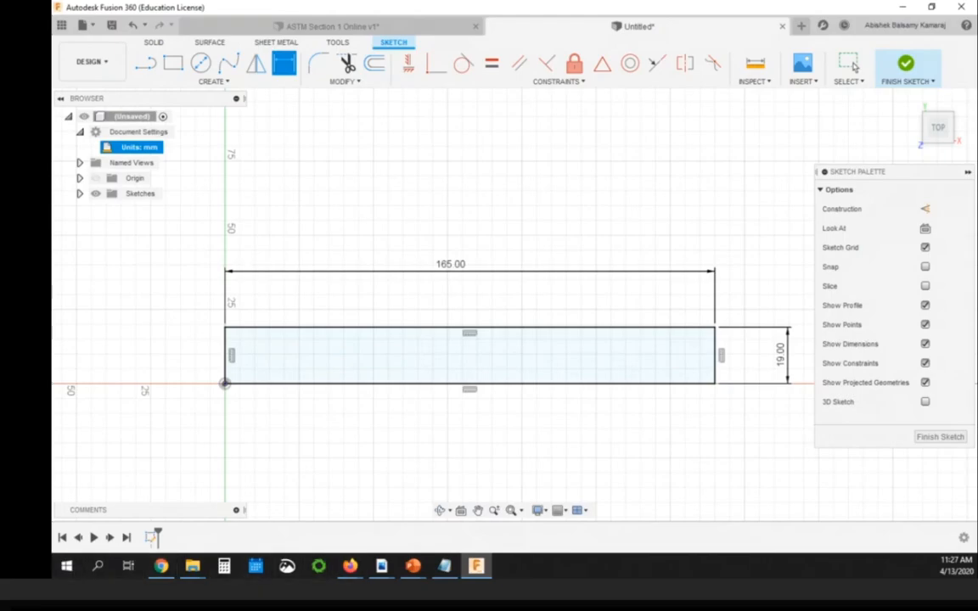
- Switch to Firefox and check the length and height of the narrow middle section on the ASTM Type 1 drawing
key(alt+Tab)
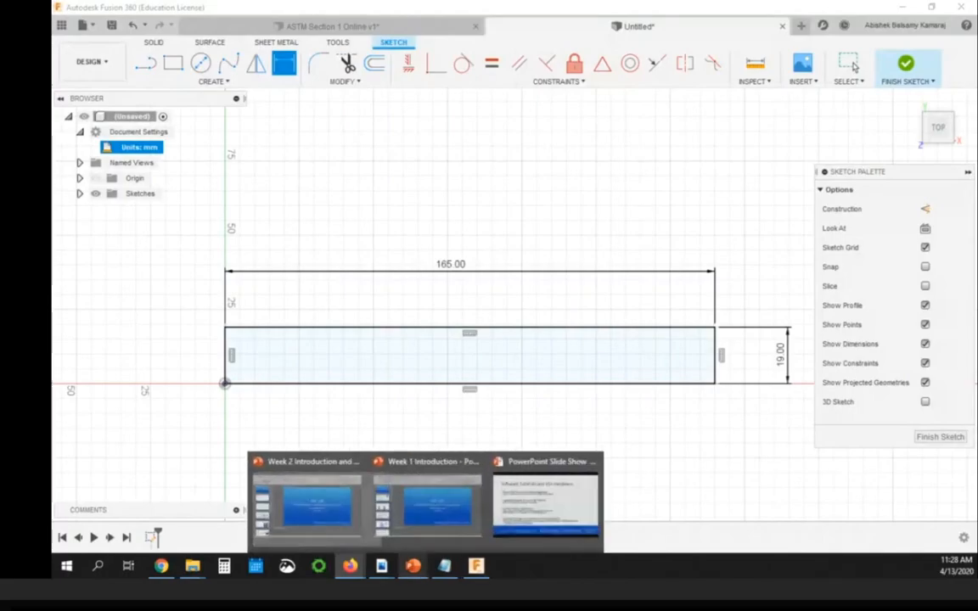
mouse_move(350, 565)
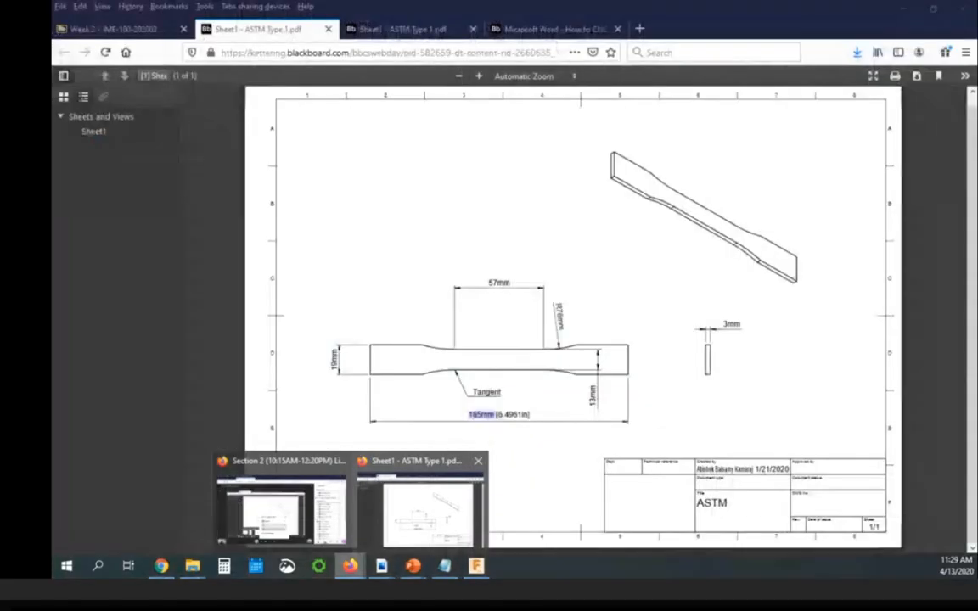
click(418, 505)
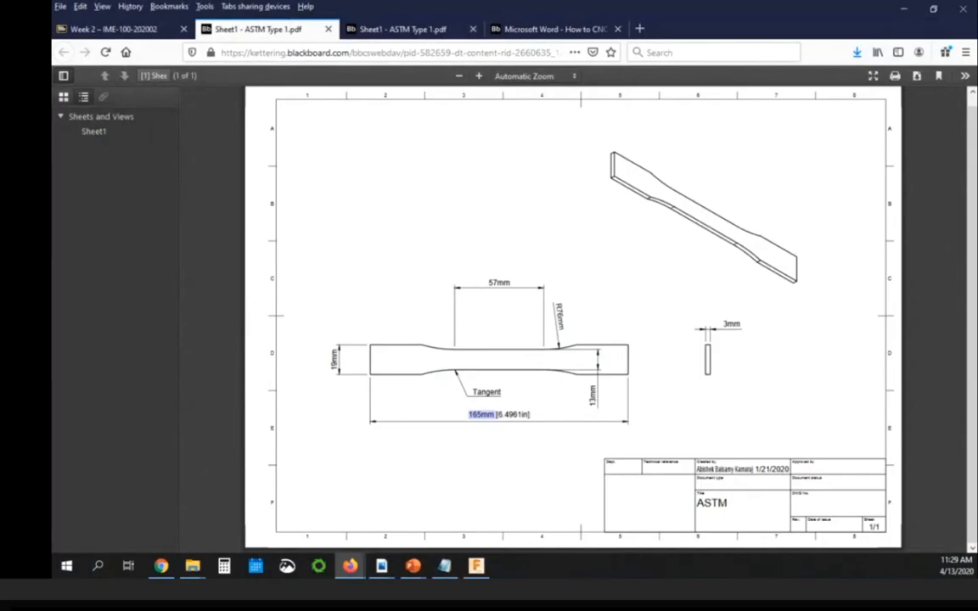
double_click(498, 282)
double_click(593, 396)
- Switch to Fusion 360 and sketch a second rectangle about 69 mm by 9 mm inside the middle of the 165 mm rectangle
click(477, 565)
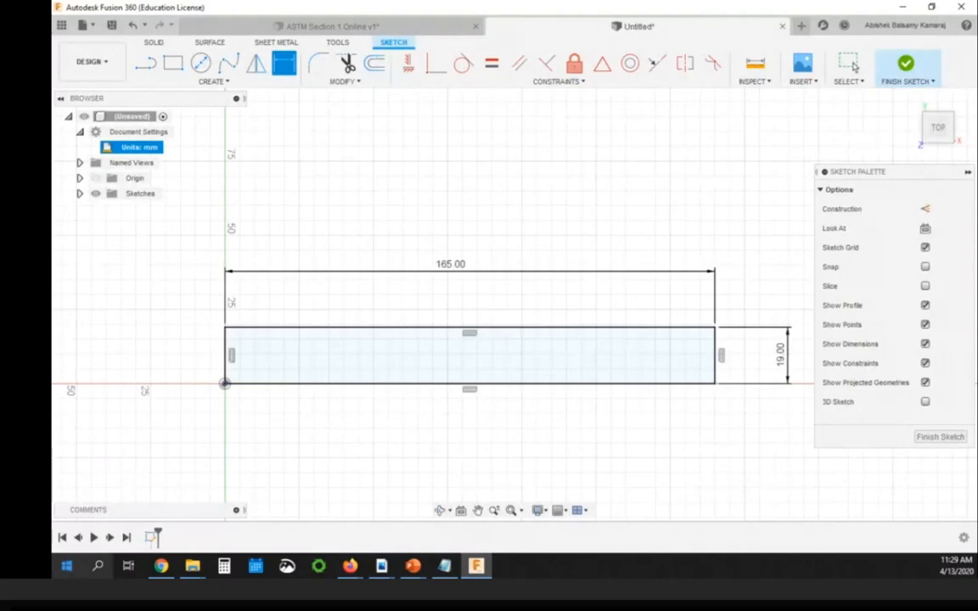
click(349, 565)
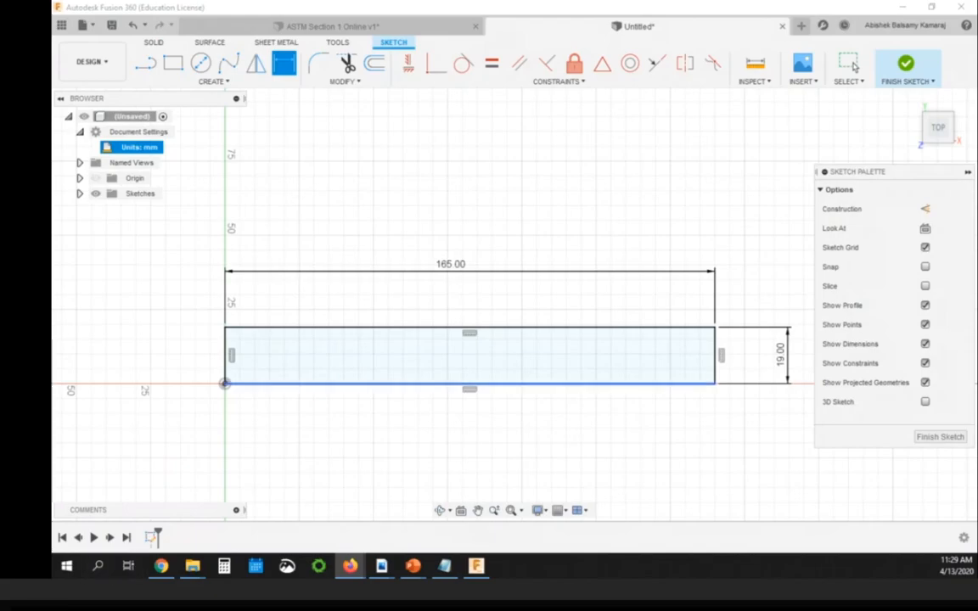
scroll(342, 292, up, 1)
scroll(337, 289, down, 2)
scroll(305, 292, up, 2)
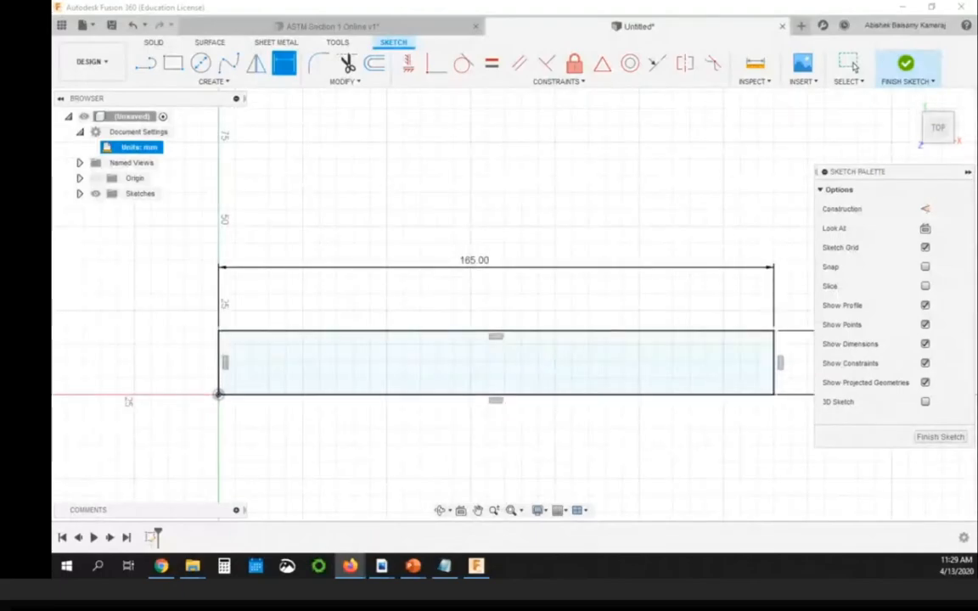
click(284, 65)
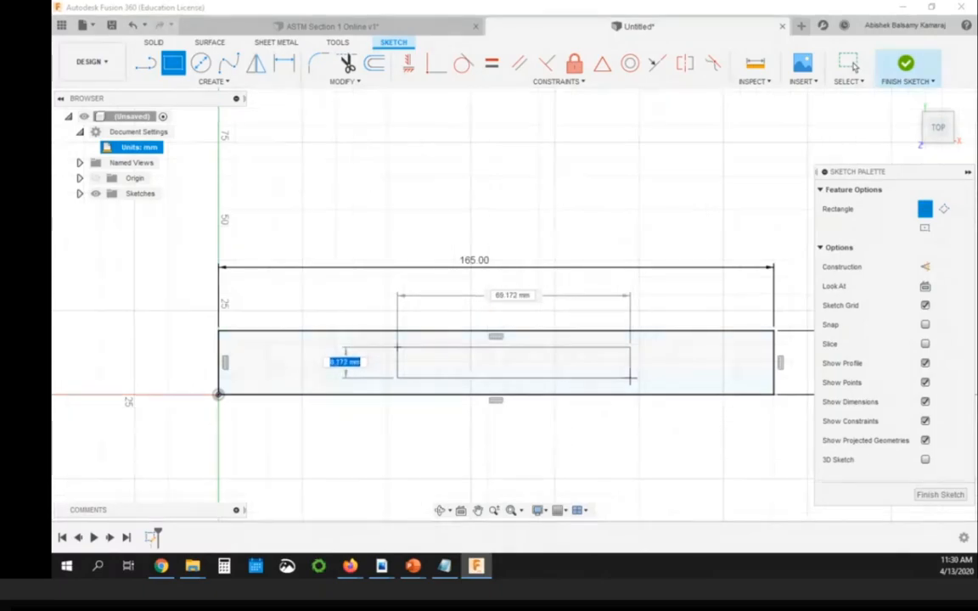
click(630, 377)
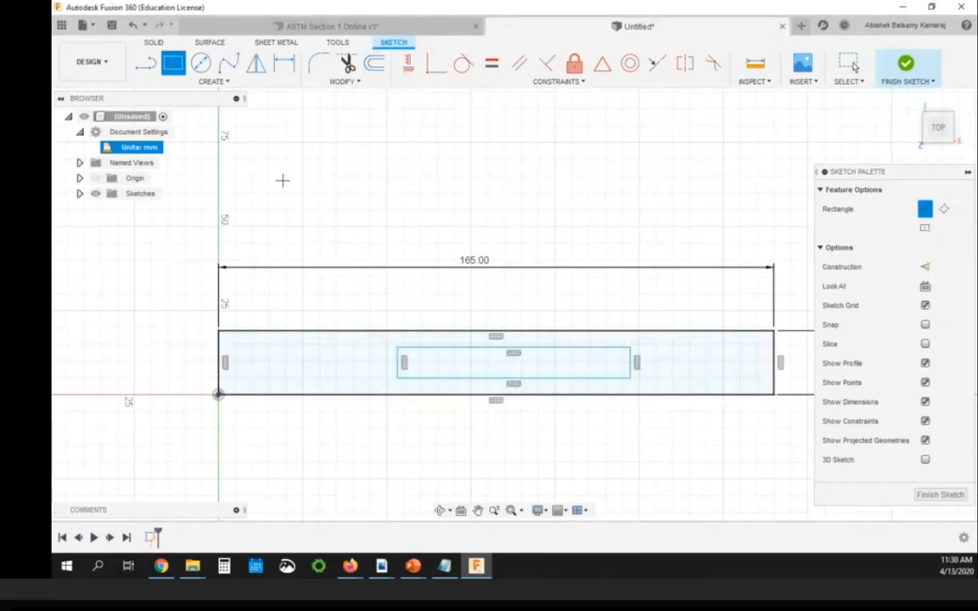
- Dimension the inner rectangle's upper horizontal edge and set its length to 57 mm
click(284, 64)
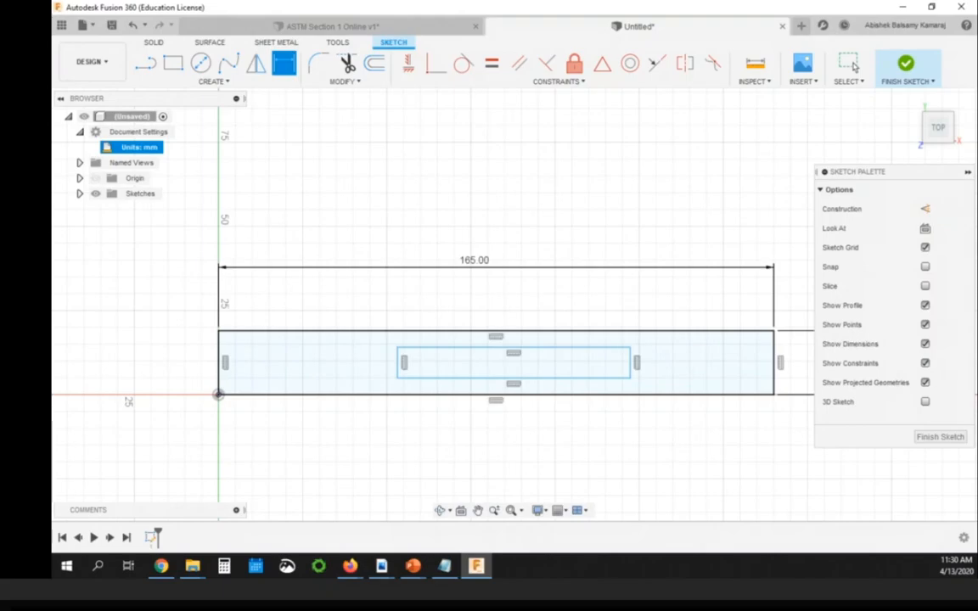
click(495, 348)
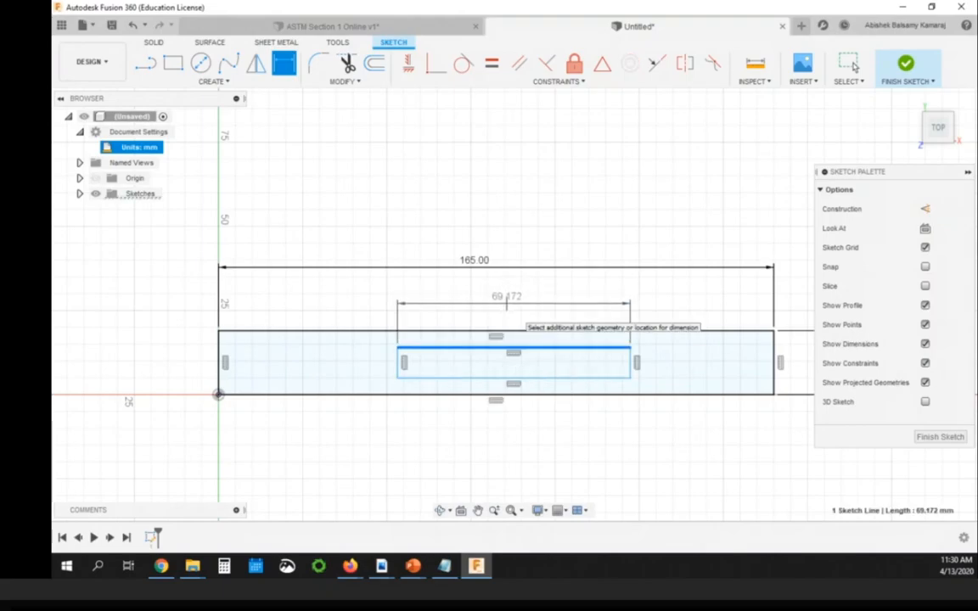
click(516, 302)
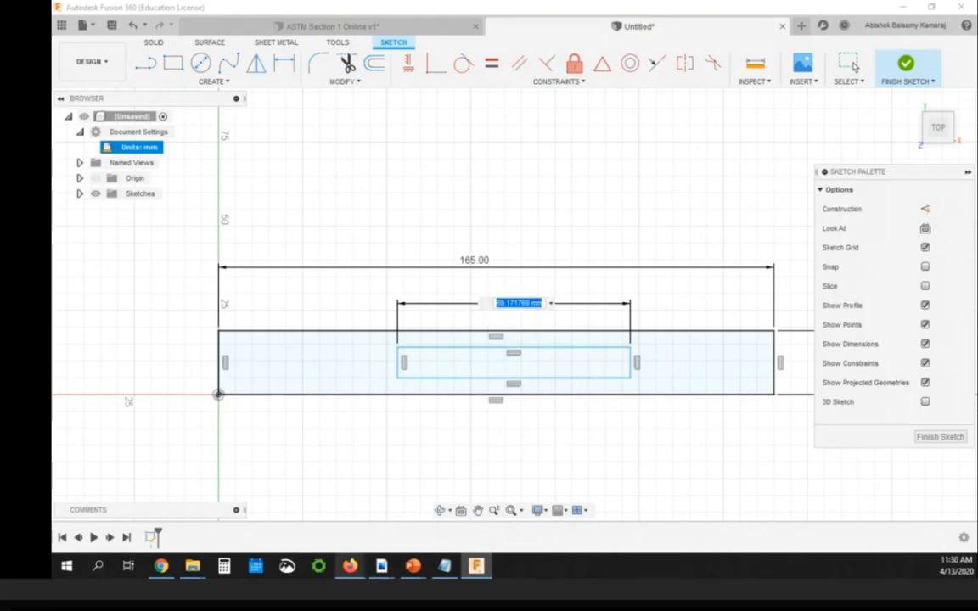
mouse_move(350, 565)
mouse_move(420, 505)
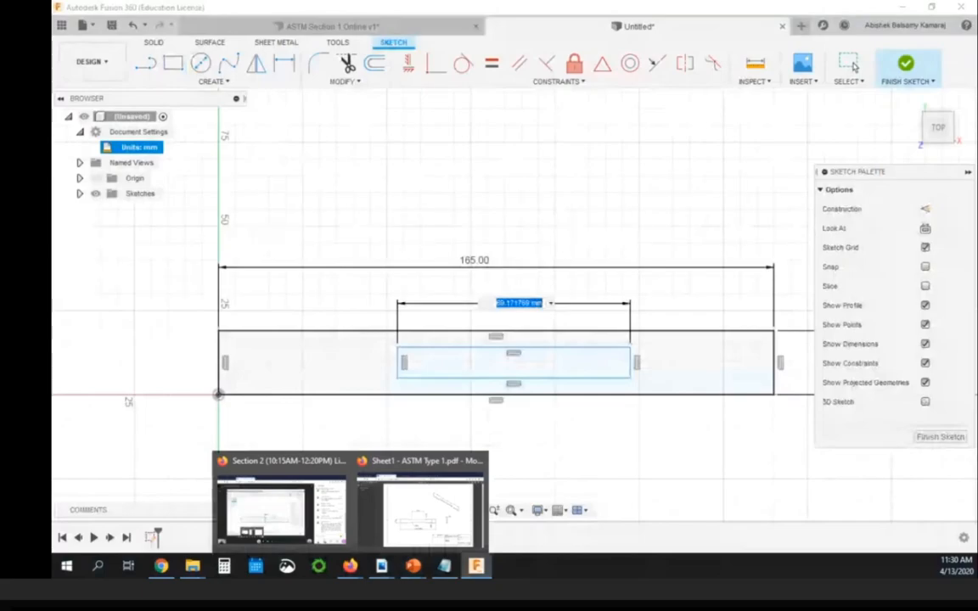
text(57)
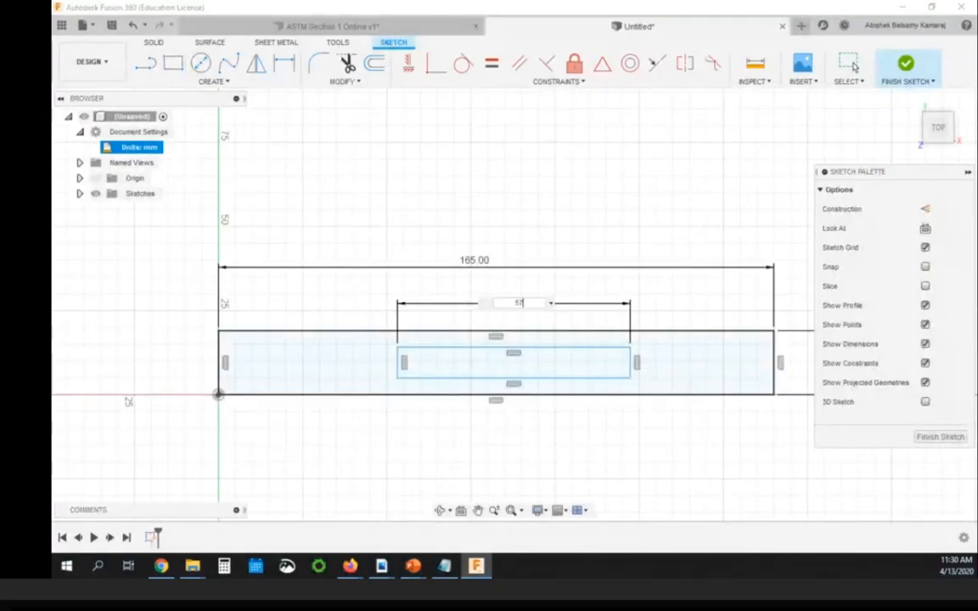
key(Return)
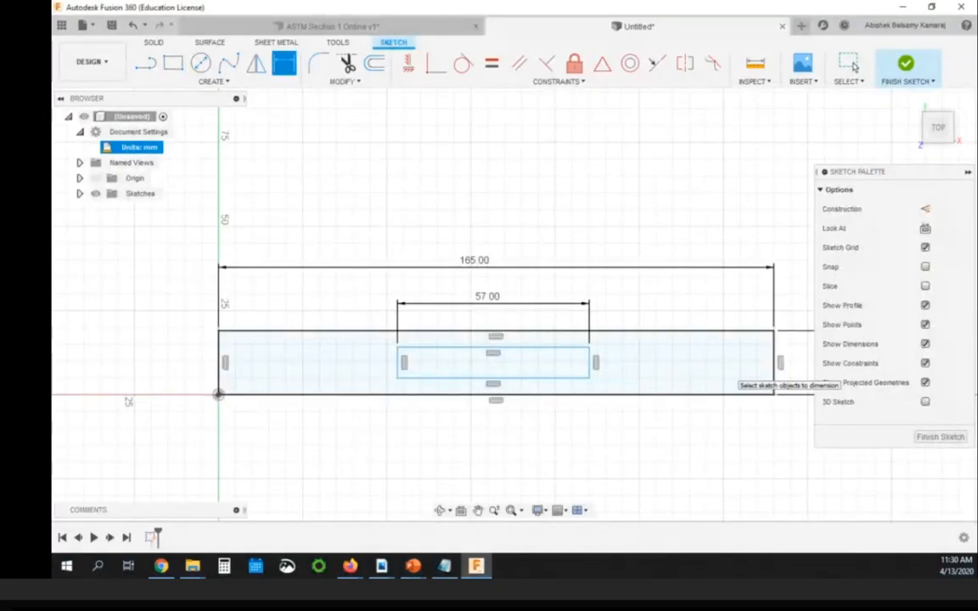
- Dimension the inner rectangle's right vertical edge and set its height to 13 mm
click(589, 362)
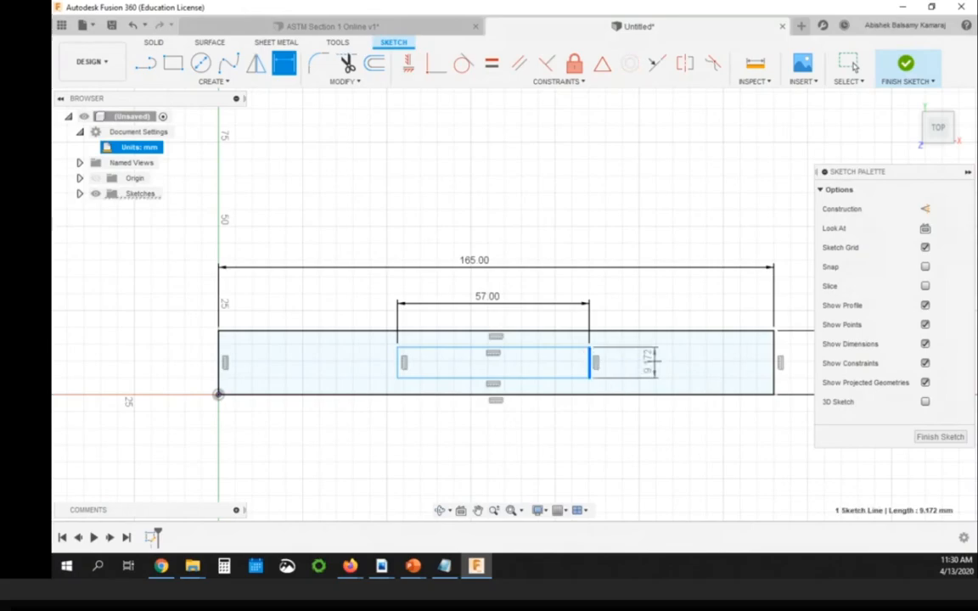
click(649, 363)
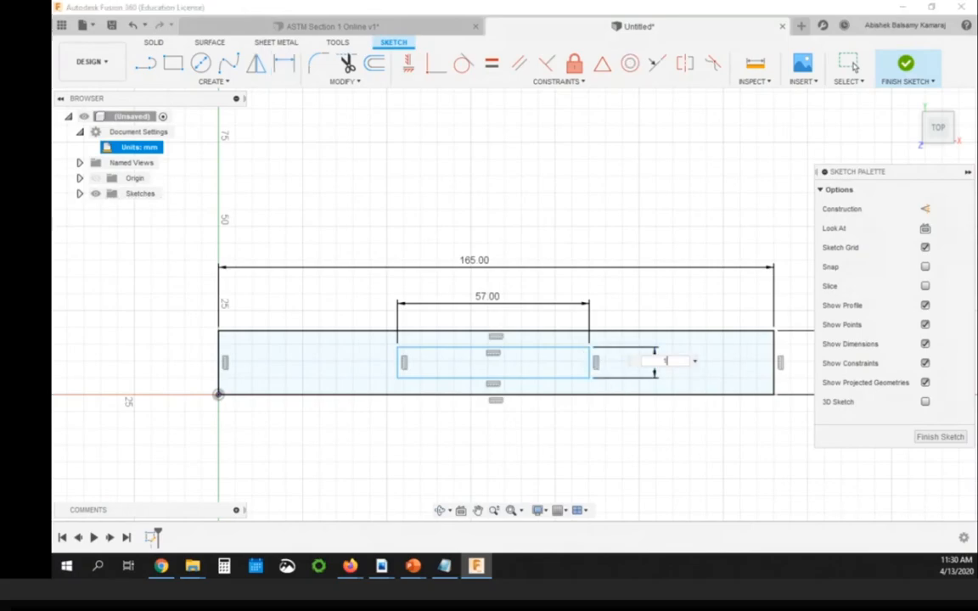
text(13)
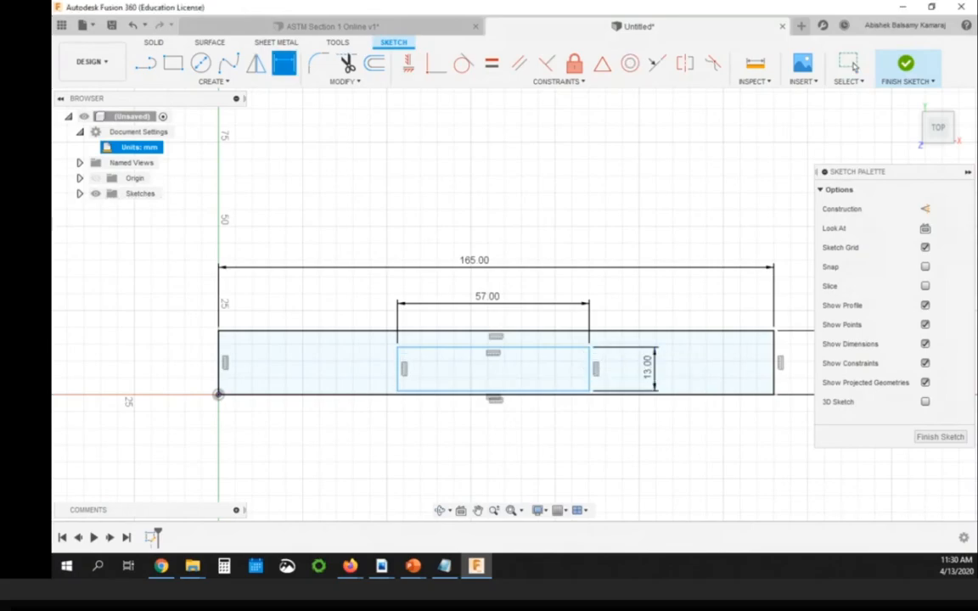
key(Return)
scroll(569, 426, up, 2)
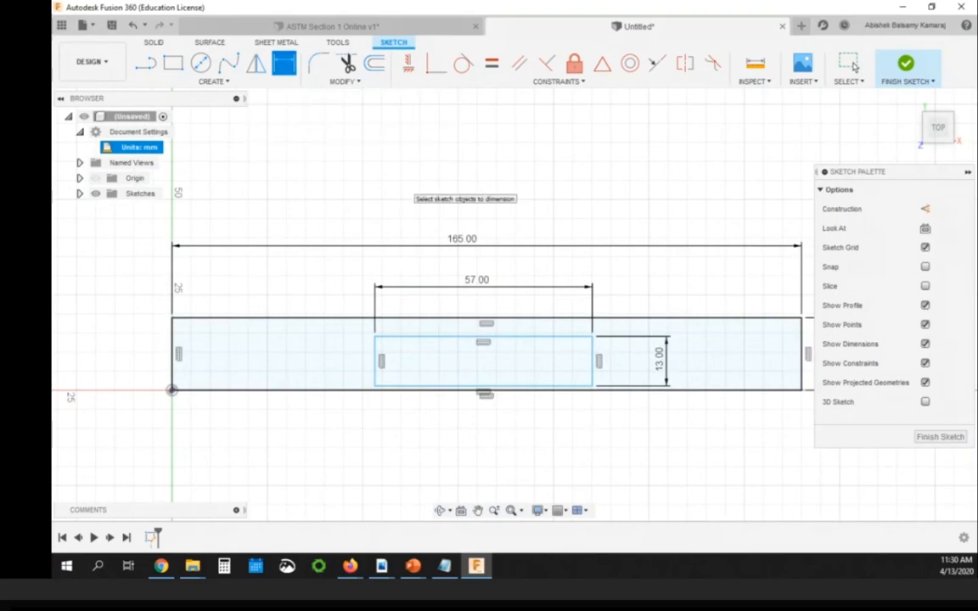
key(Escape)
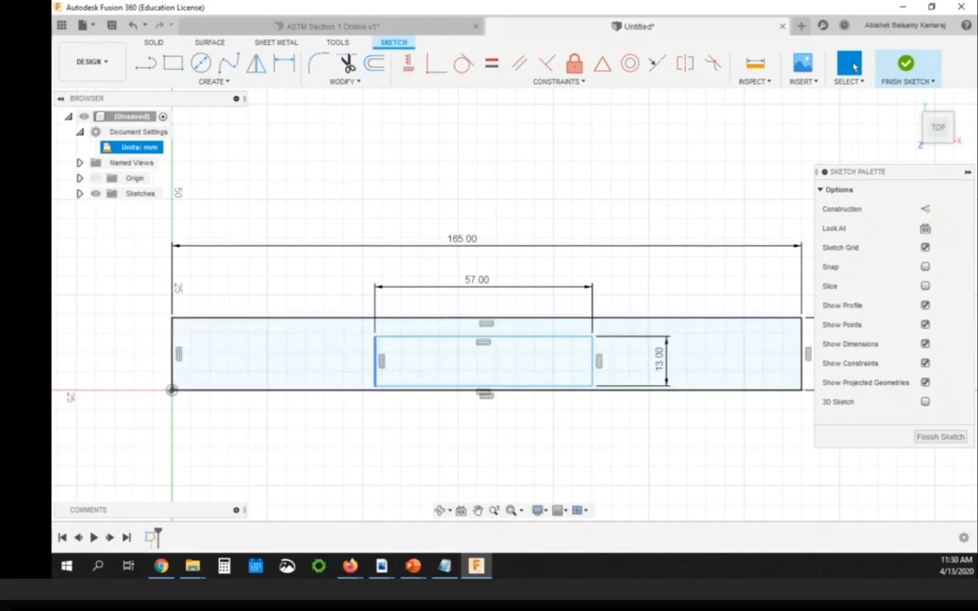
- Shift the inner rectangle freehand so it sits roughly midway between the outer rectangle's upper and lower edges
mouse_move(483, 336)
mouse_down()
mouse_move(477, 328)
mouse_move(450, 334)
mouse_move(513, 334)
mouse_move(479, 328)
mouse_up()
click(480, 319)
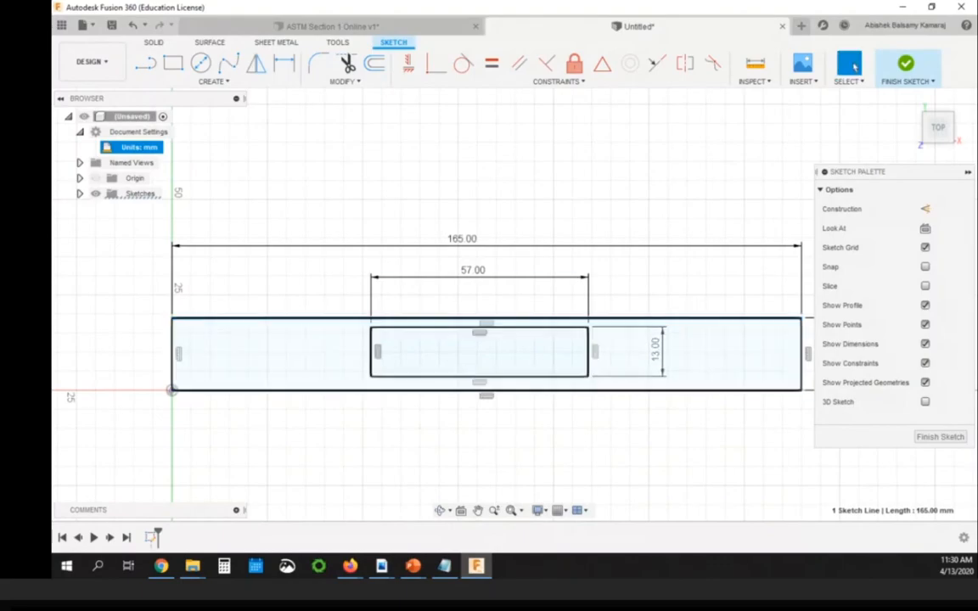
mouse_move(479, 376)
mouse_down()
mouse_move(538, 371)
mouse_move(484, 377)
mouse_up()
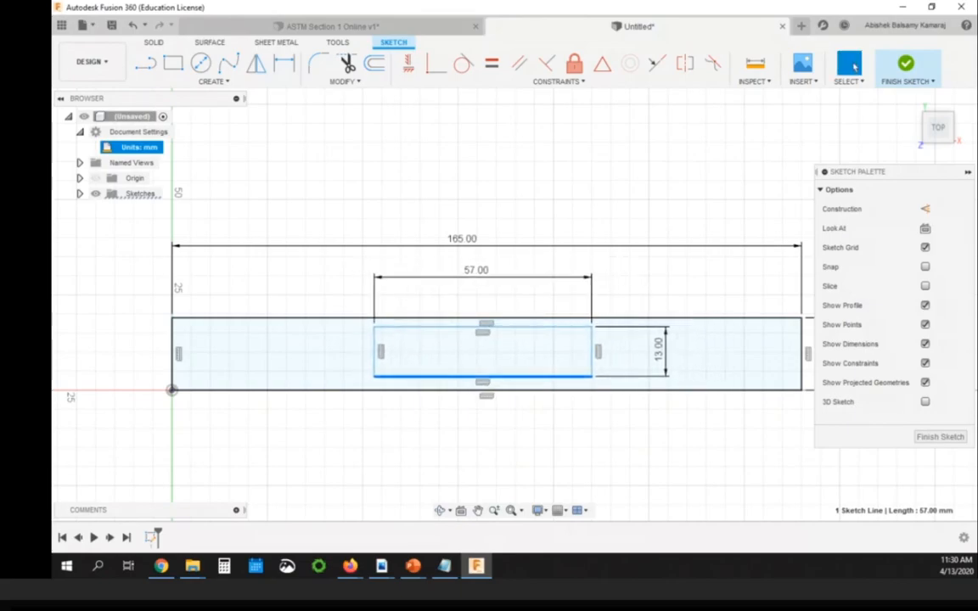
scroll(533, 413, down, 2)
scroll(560, 304, up, 3)
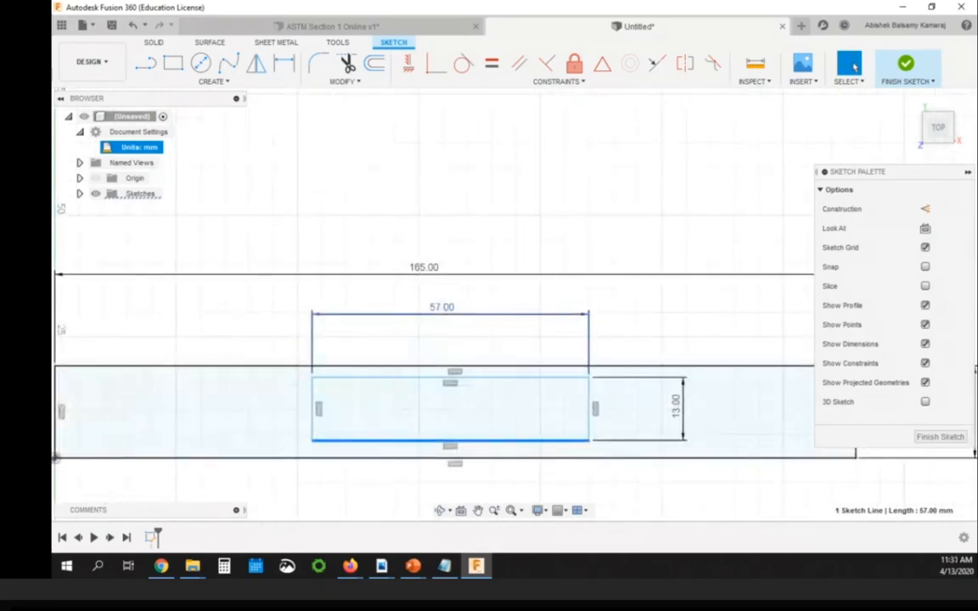
key(Escape)
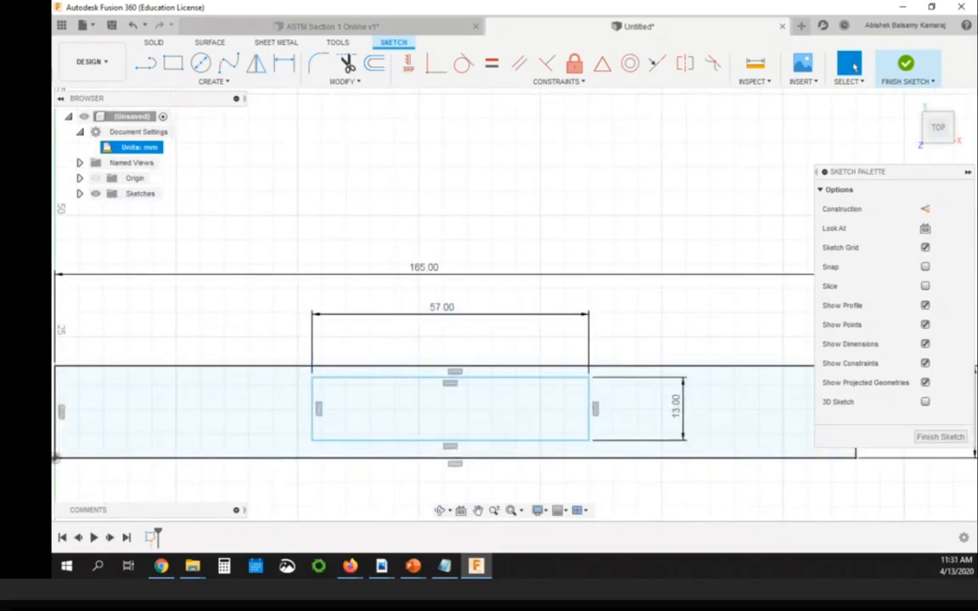
- Switch to Firefox and check the overall length and the narrow section's length on the ASTM Type 1 drawing
click(421, 509)
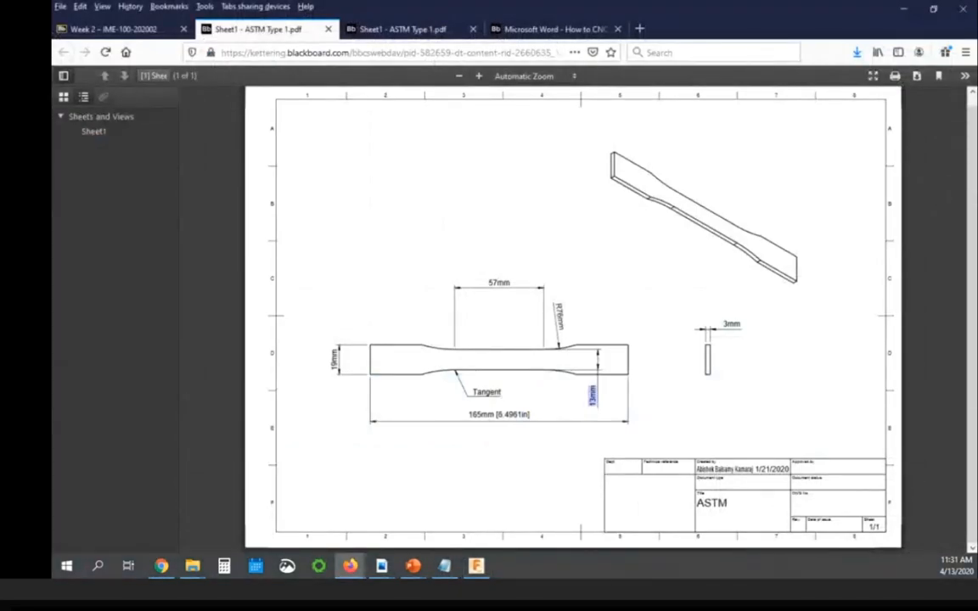
drag(468, 414, 529, 414)
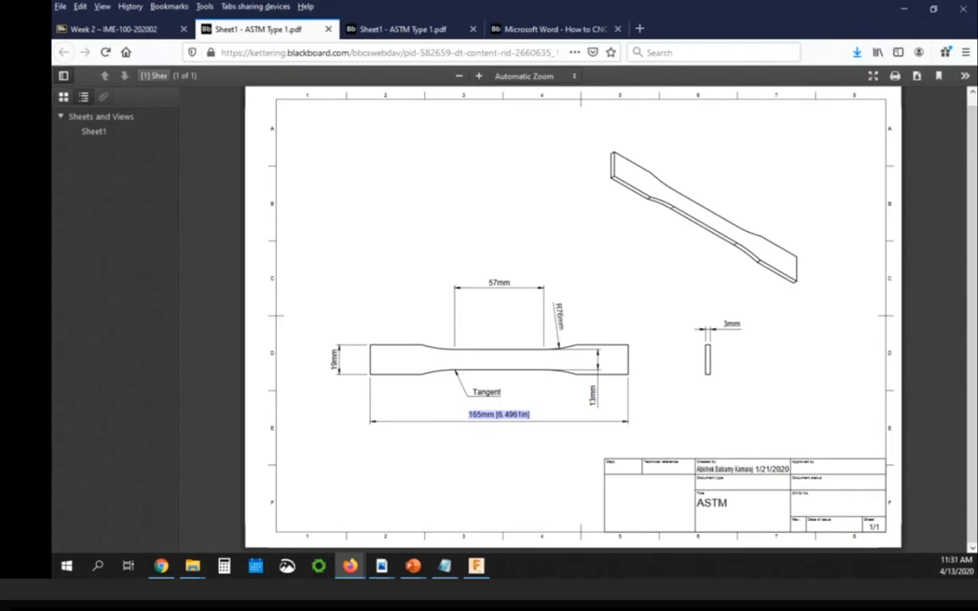
double_click(498, 283)
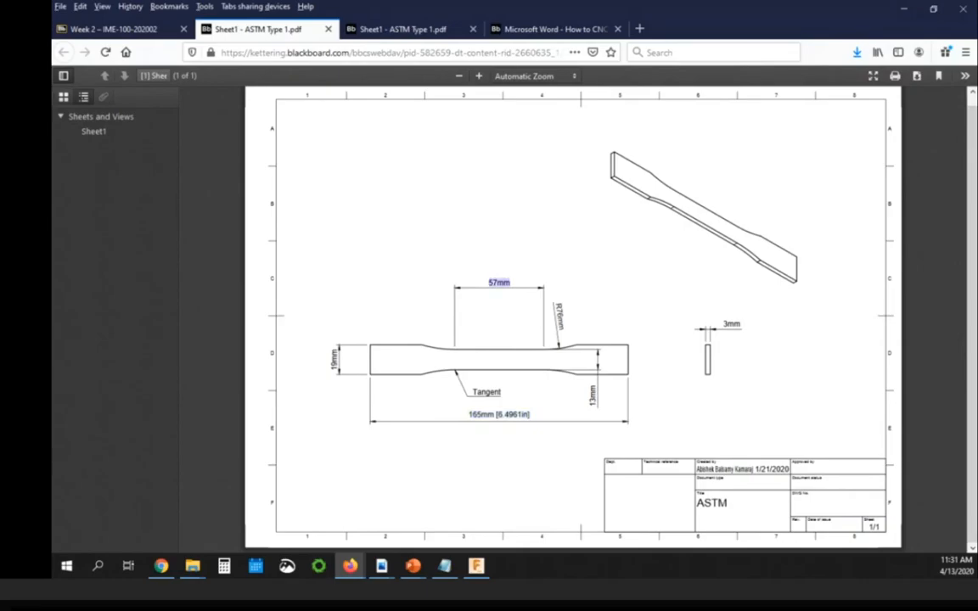
click(498, 283)
- Switch to Fusion 360 and dimension the distance between the two rectangles' left edges as (165-57)/2
click(476, 566)
scroll(634, 282, down, 3)
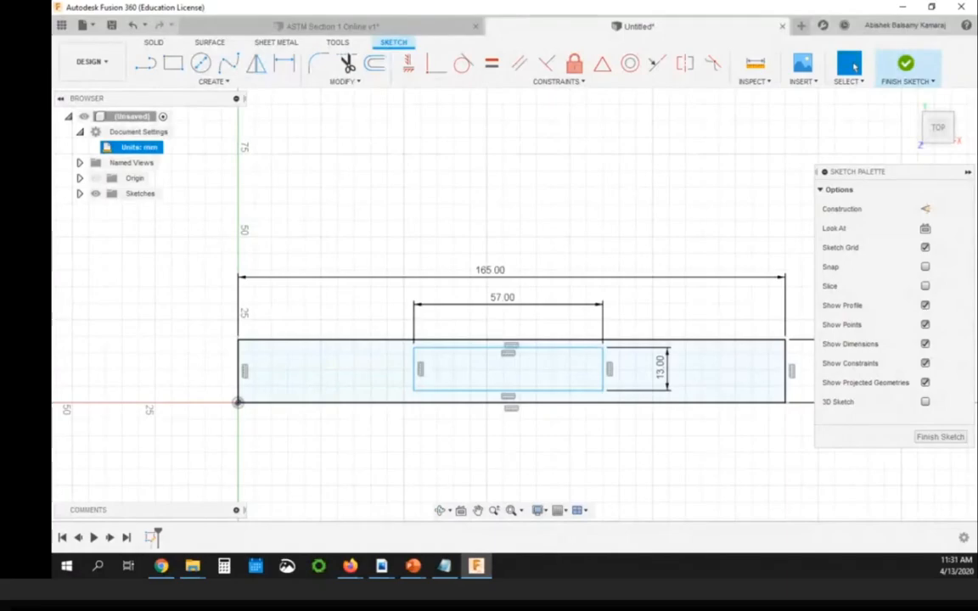
key(d)
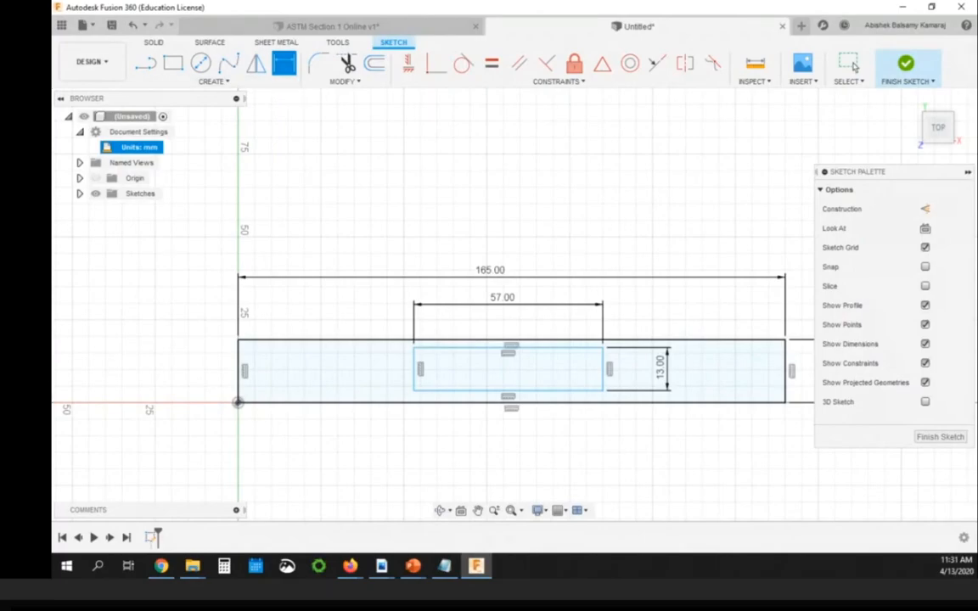
click(239, 371)
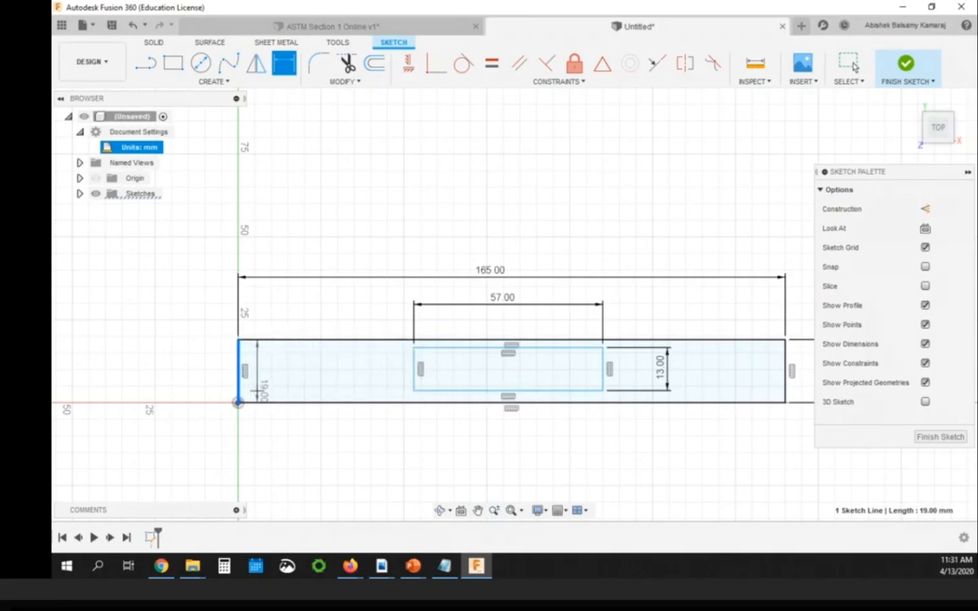
click(413, 377)
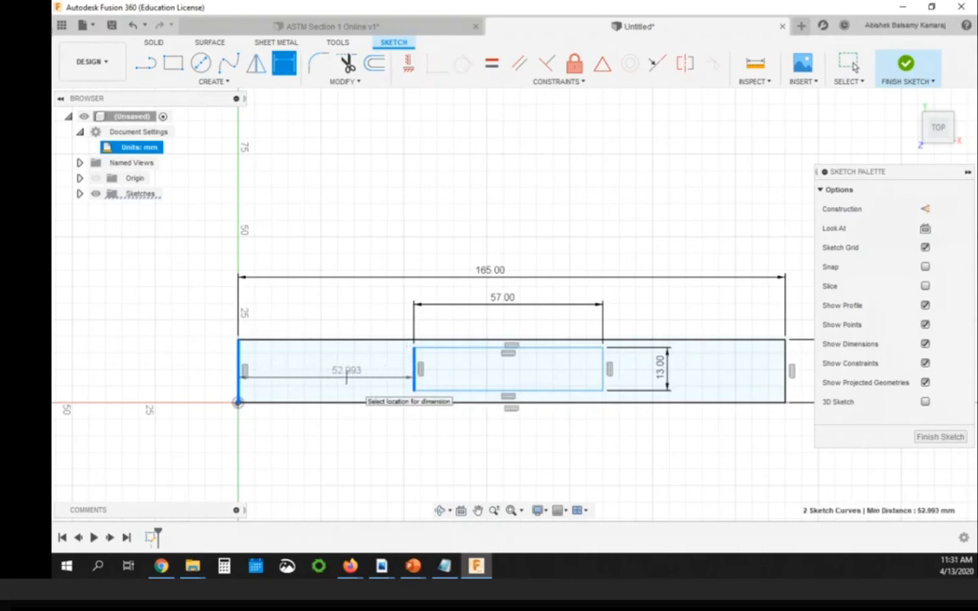
click(357, 377)
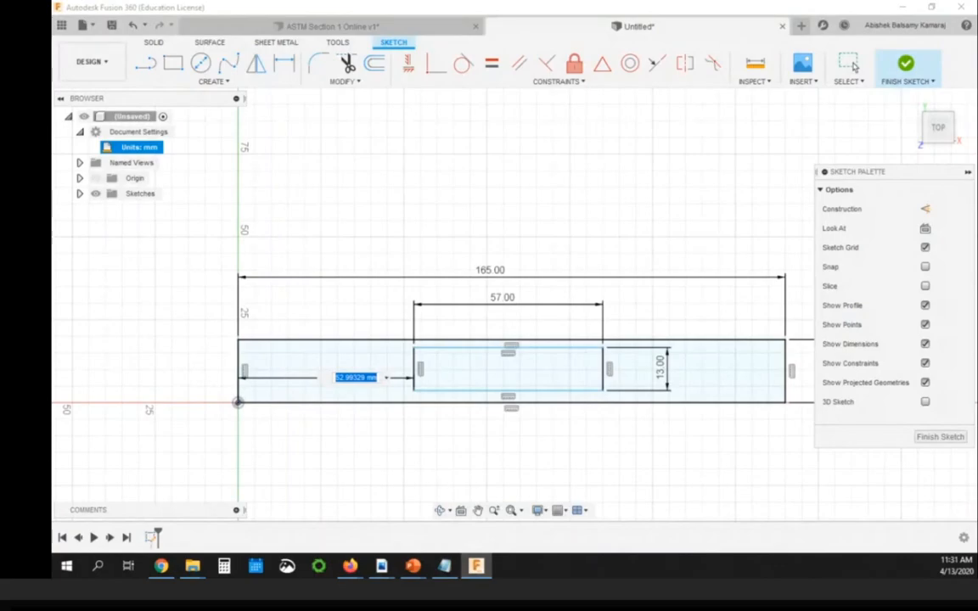
key(BackSpace)
text((165)
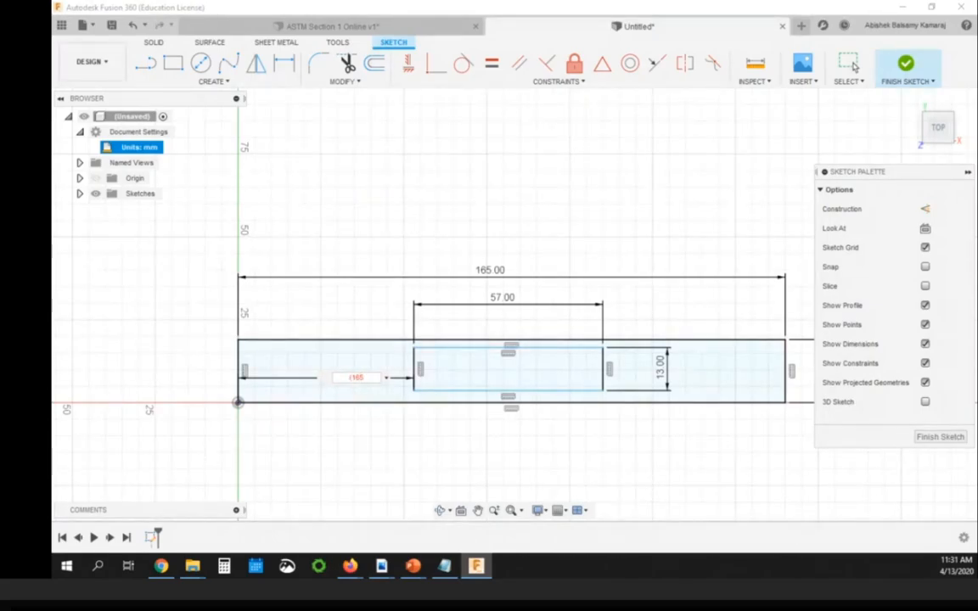
text(-57)/2)
key(Return)
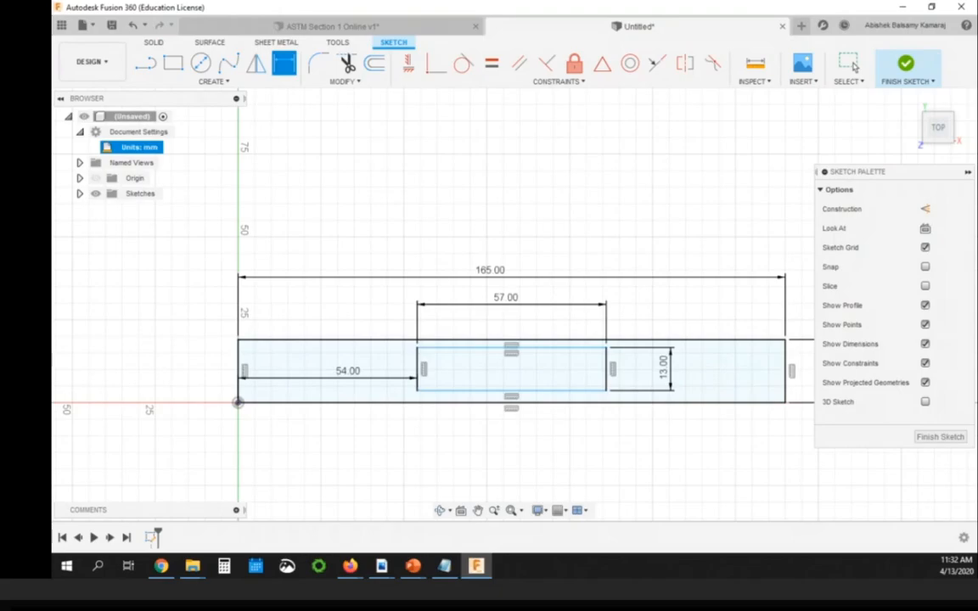
- Dimension the distance between the two rectangles' lower edges and set it to (19-13)/2
scroll(436, 432, down, 1)
scroll(601, 301, up, 1)
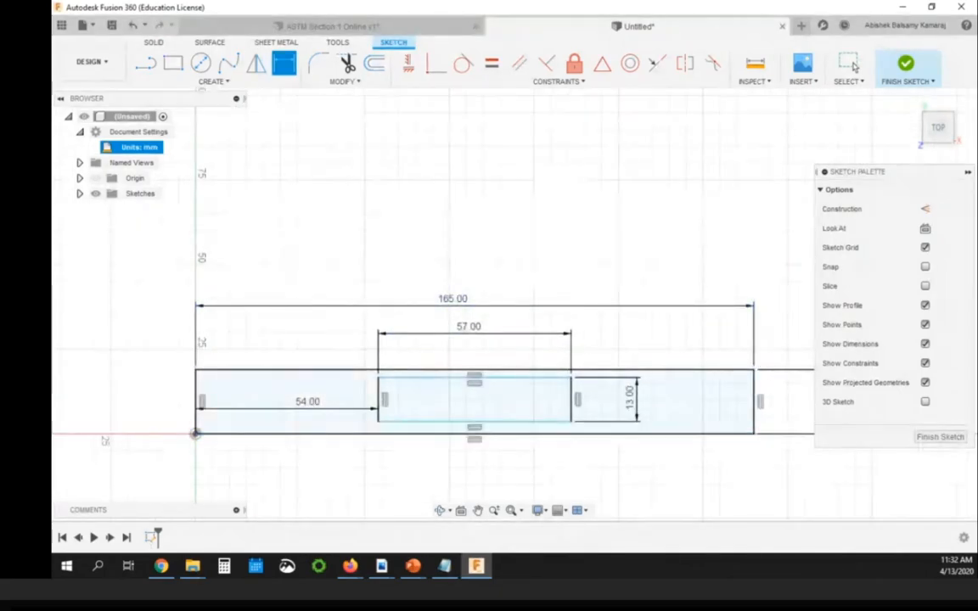
click(561, 421)
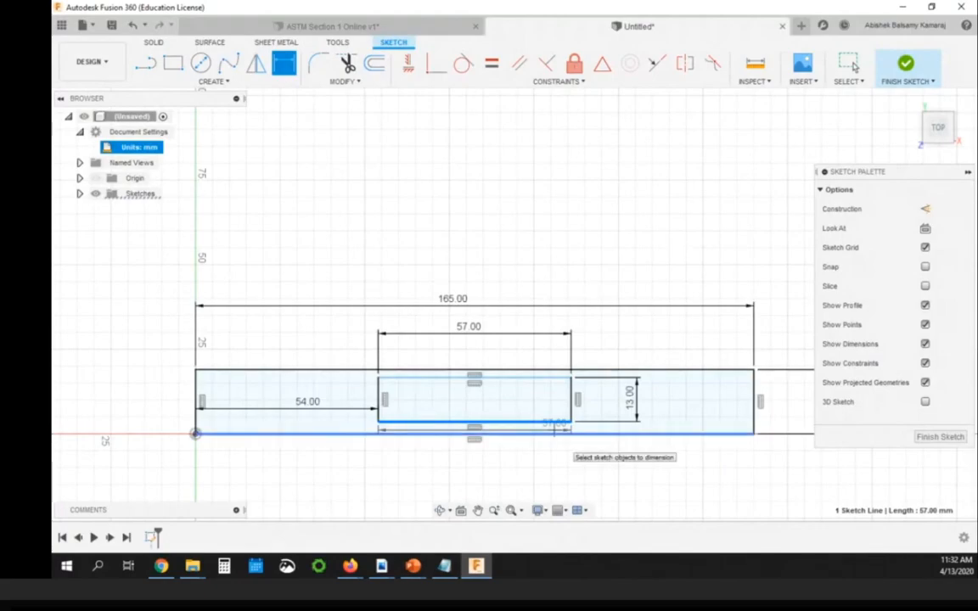
click(556, 433)
click(613, 467)
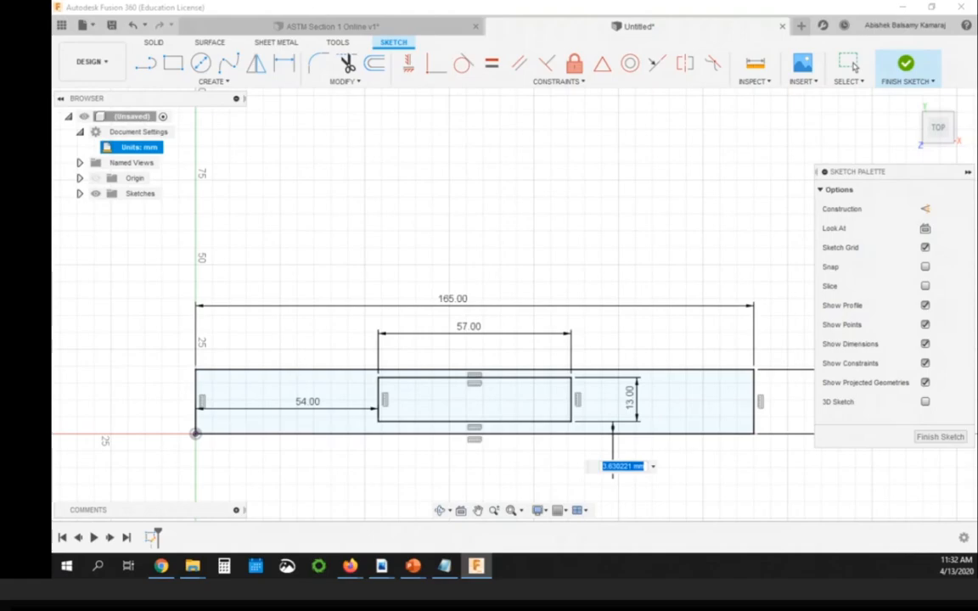
text(19)
key(BackSpace)
key(BackSpace)
text(19-)
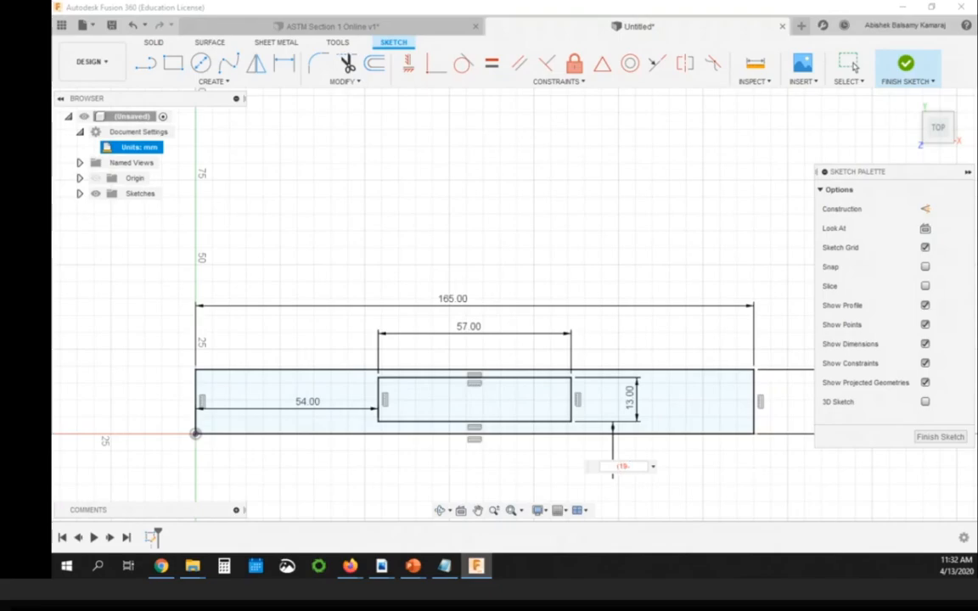
text(.1)
text(3))
text(/2)
key(Return)
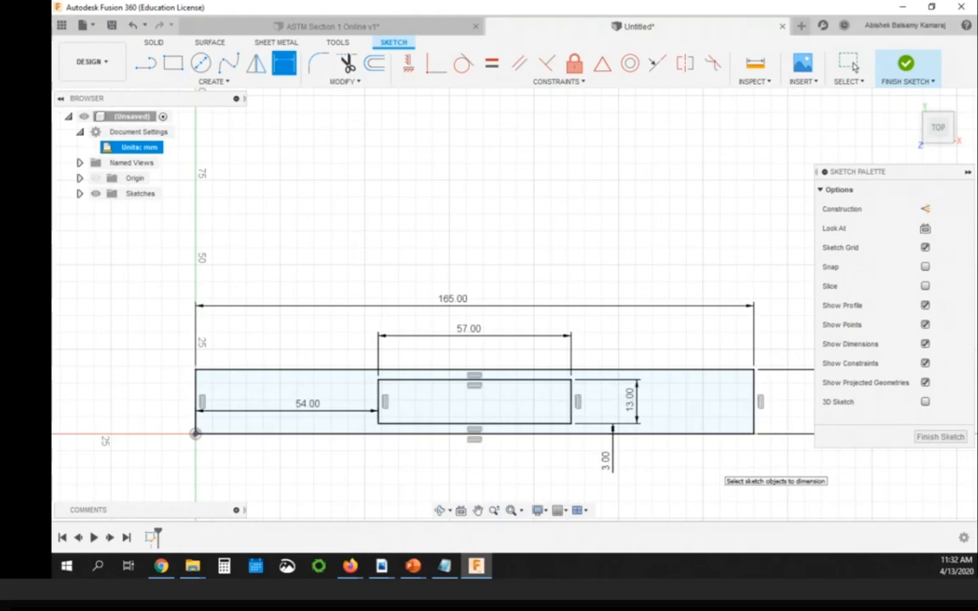
scroll(629, 472, down, 3)
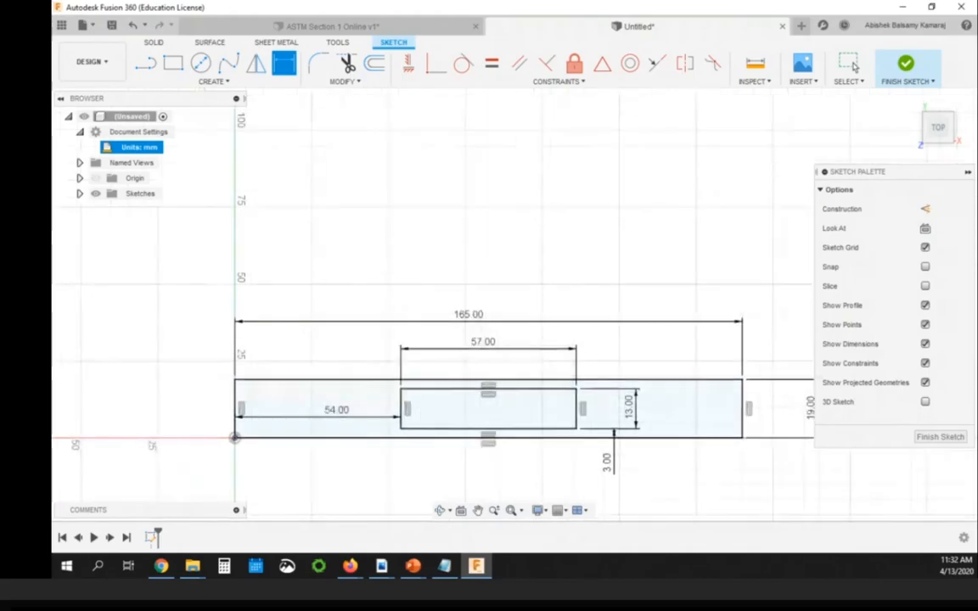
scroll(675, 378, up, 2)
scroll(630, 467, down, 3)
scroll(604, 509, up, 2)
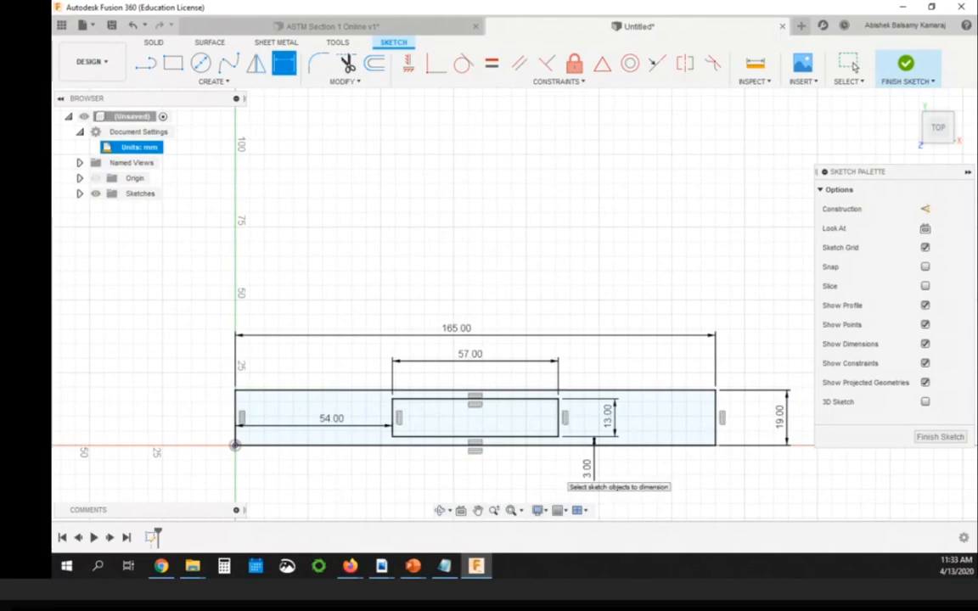
scroll(550, 453, up, 3)
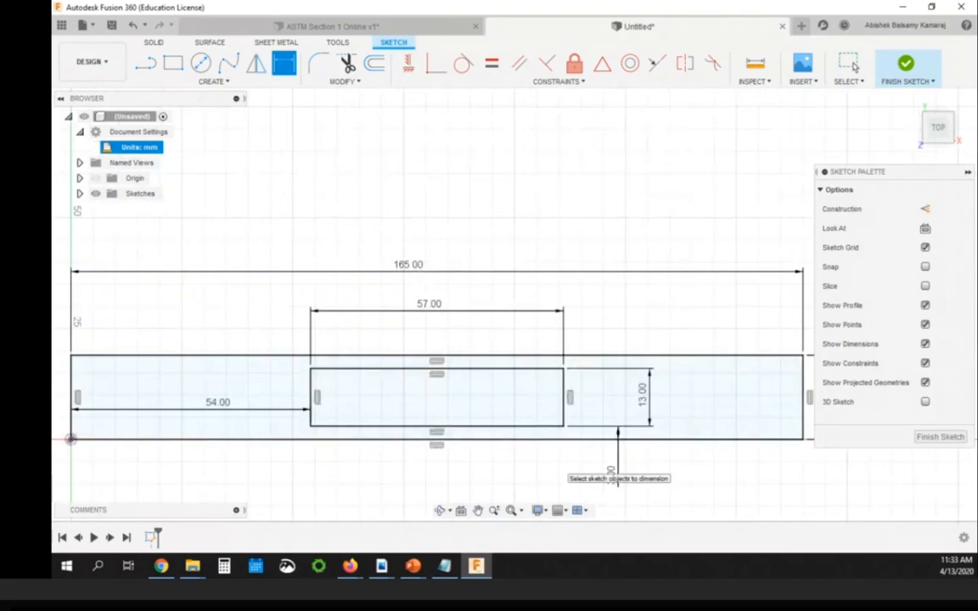
scroll(548, 450, down, 1)
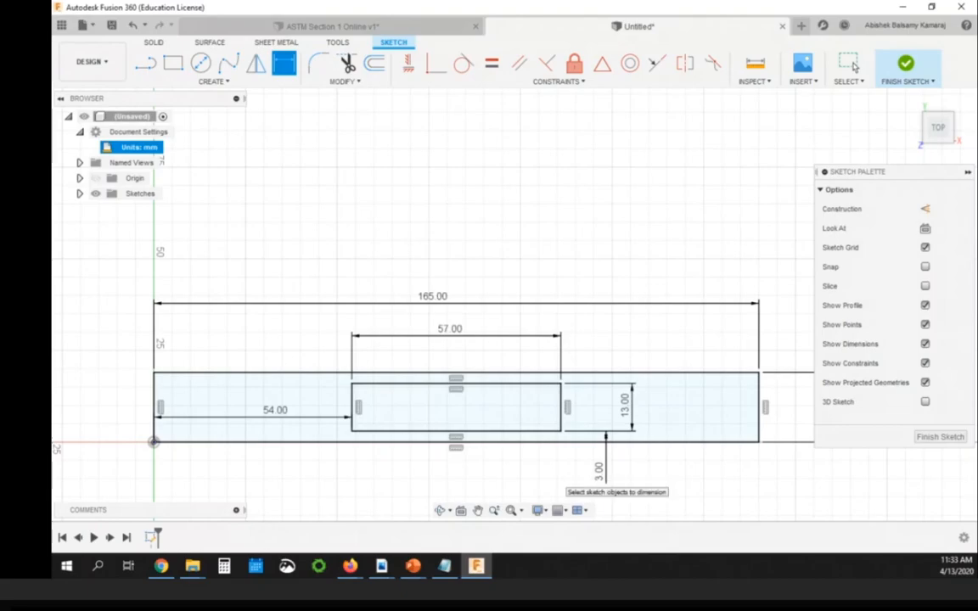
scroll(546, 471, down, 1)
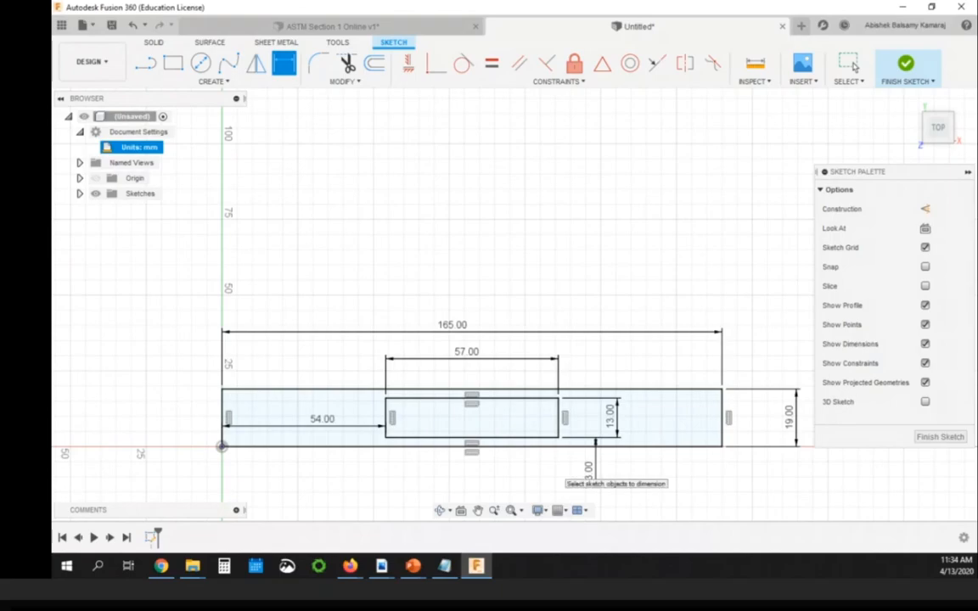
scroll(543, 465, up, 1)
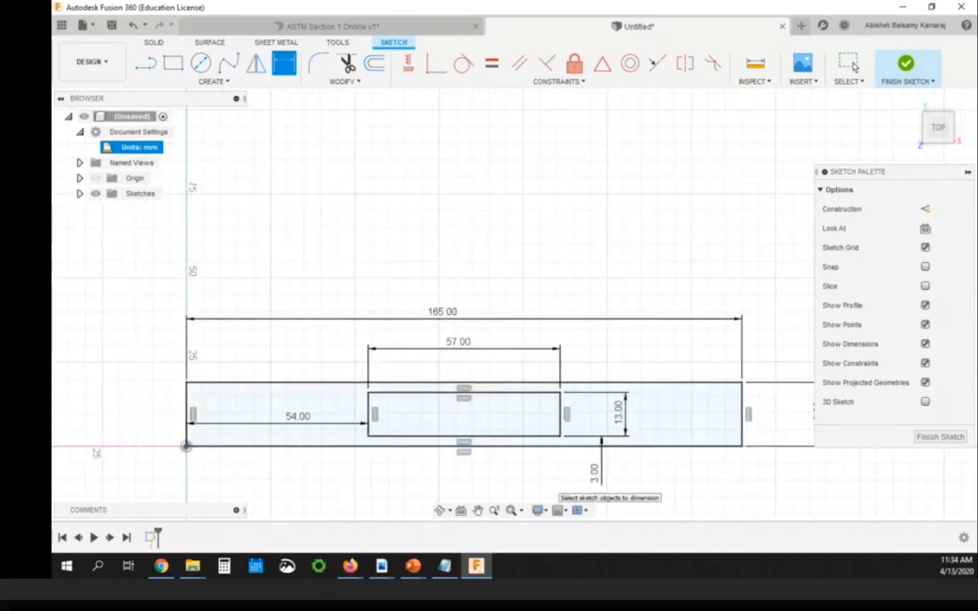
scroll(543, 465, up, 2)
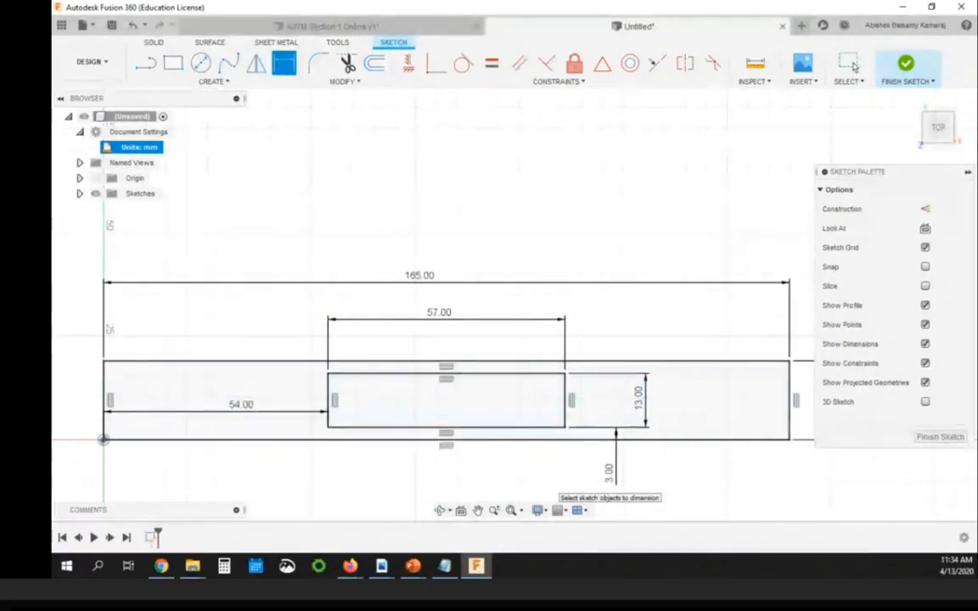
scroll(523, 459, down, 3)
scroll(424, 442, up, 2)
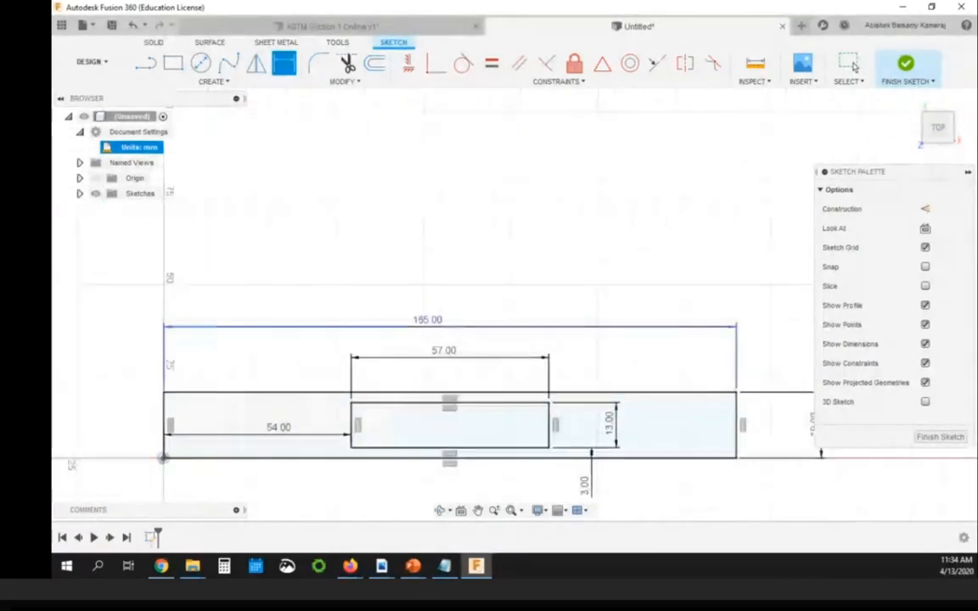
scroll(425, 442, down, 3)
scroll(518, 480, up, 1)
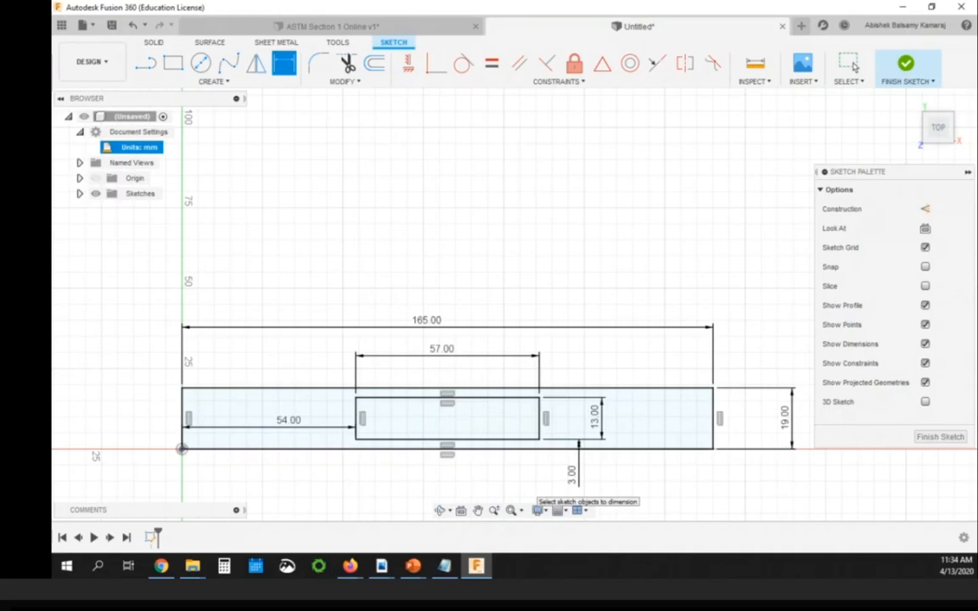
scroll(526, 484, up, 1)
scroll(349, 464, down, 1)
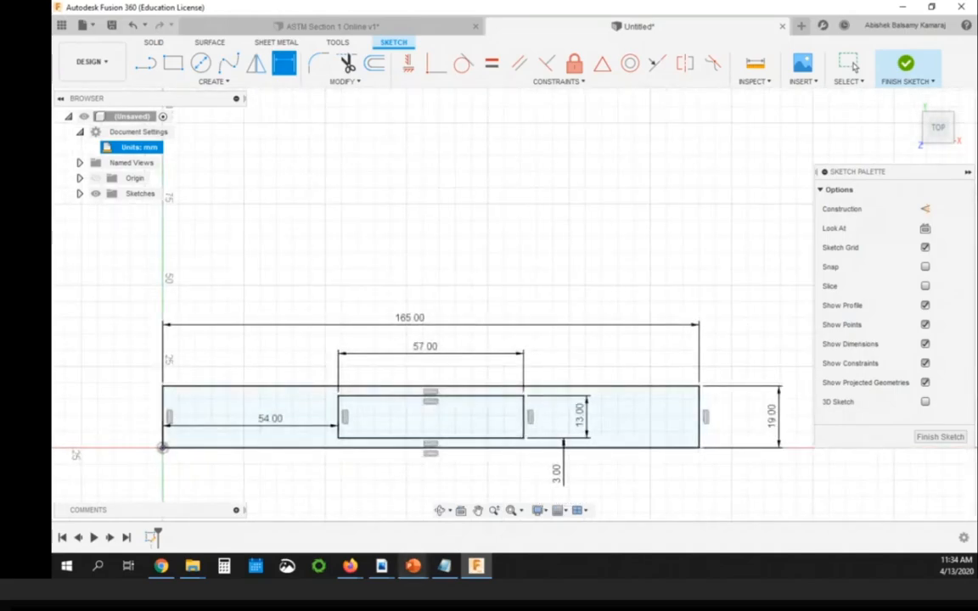
- Switch to Firefox and check the tangent callout where the narrow section meets the transition arc on the ASTM Type 1 drawing
mouse_move(350, 566)
click(421, 510)
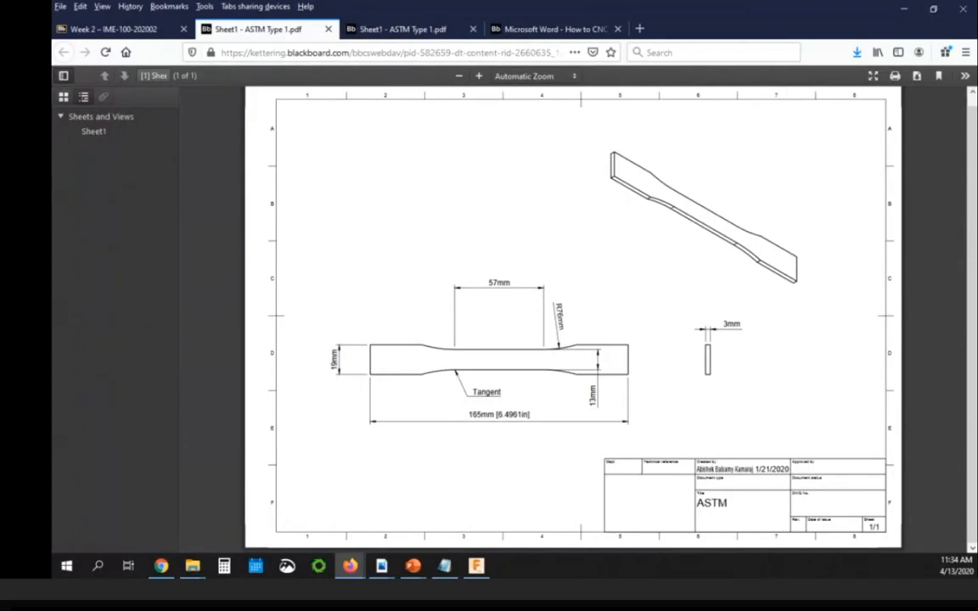
double_click(487, 392)
click(486, 392)
- Switch to Fusion 360 and draw a tangent arc, radius about 73 mm, from the inner rectangle's lower-left corner outward to the outer rectangle's lower edge
key(alt+Tab)
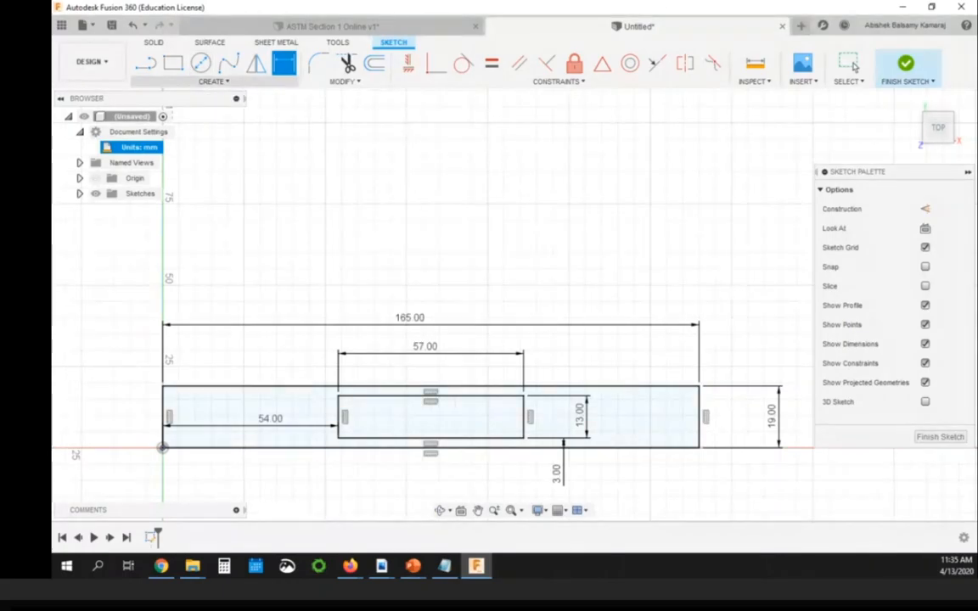
click(213, 81)
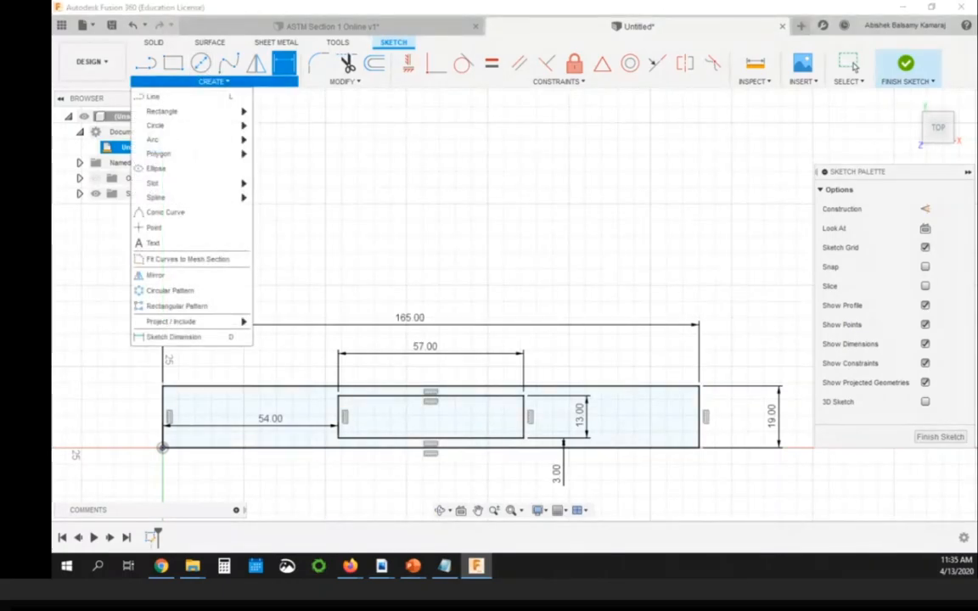
mouse_move(170, 140)
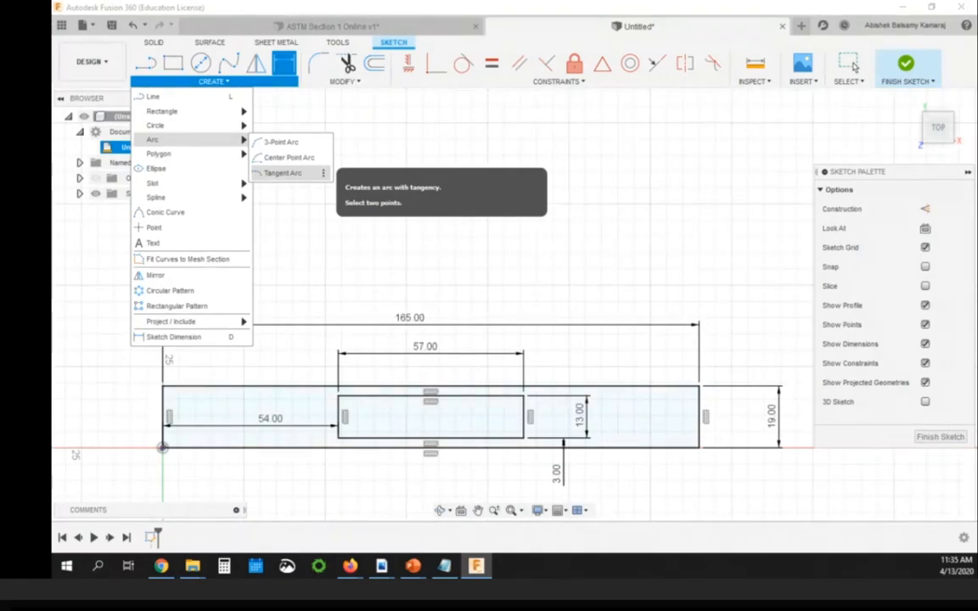
click(283, 173)
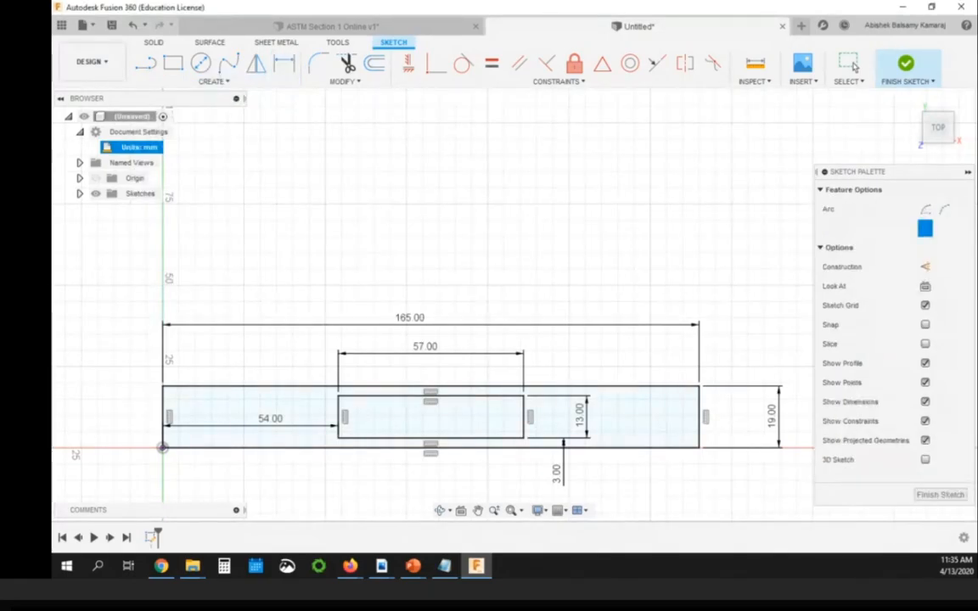
scroll(315, 467, up, 5)
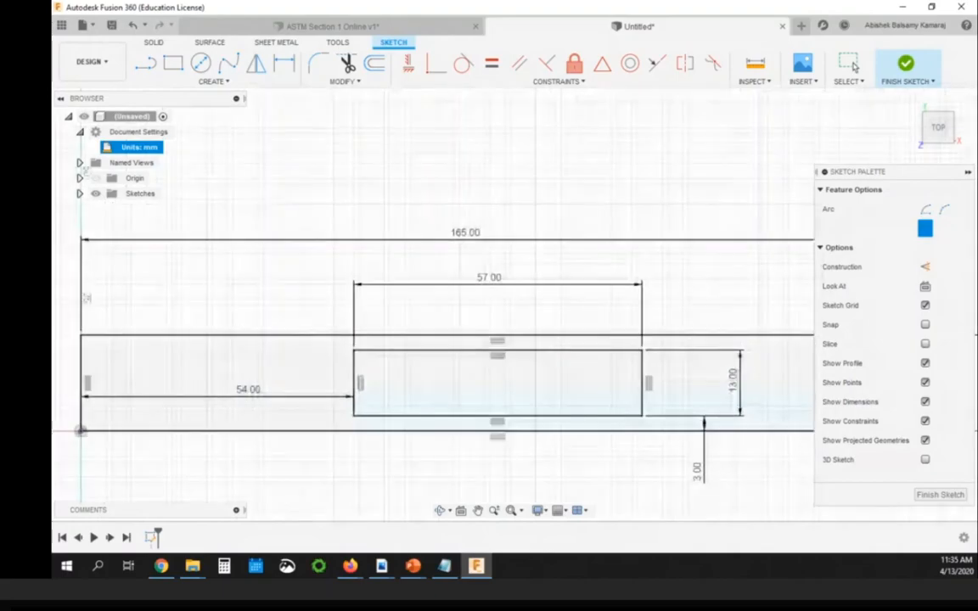
scroll(329, 437, up, 2)
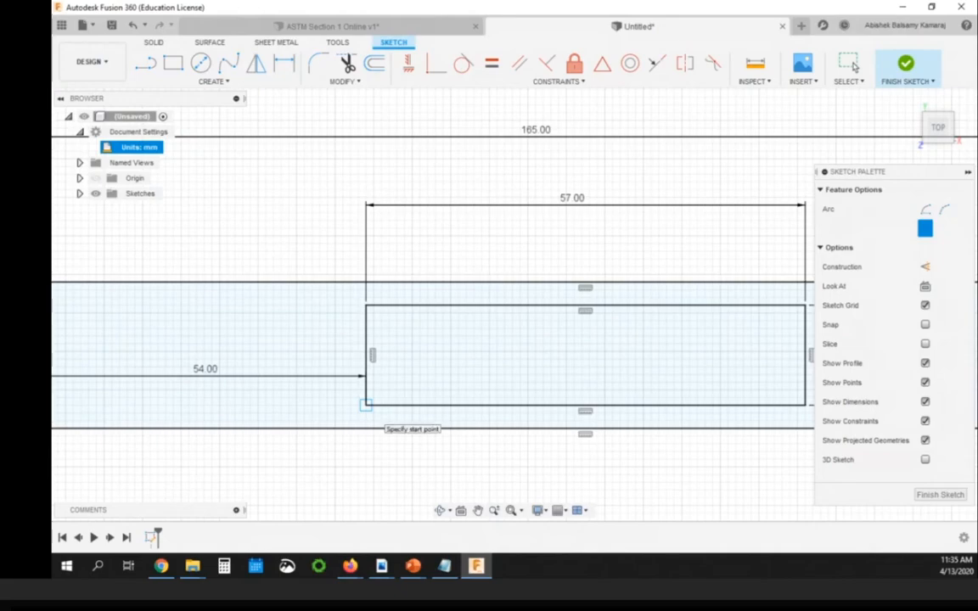
click(365, 405)
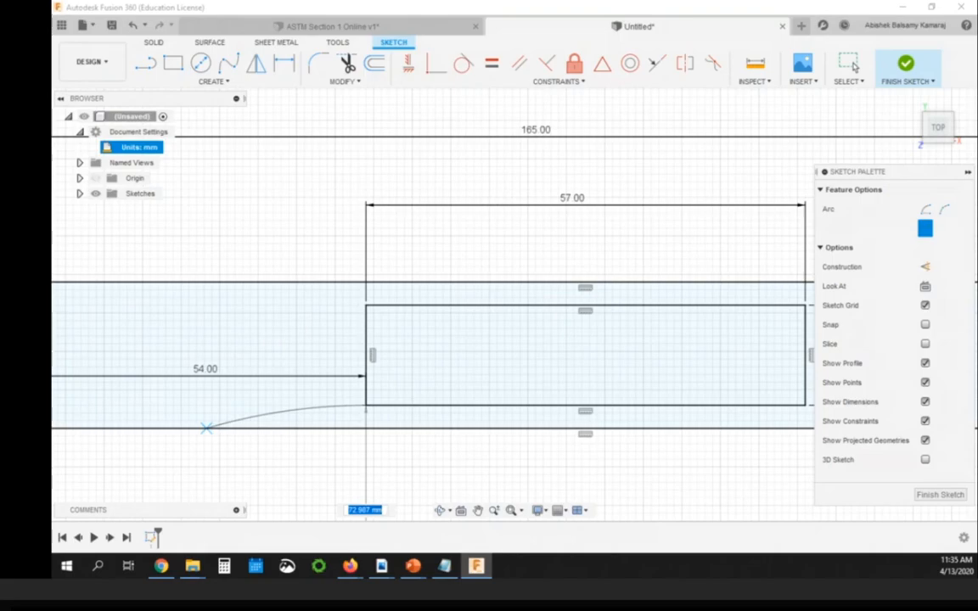
click(206, 428)
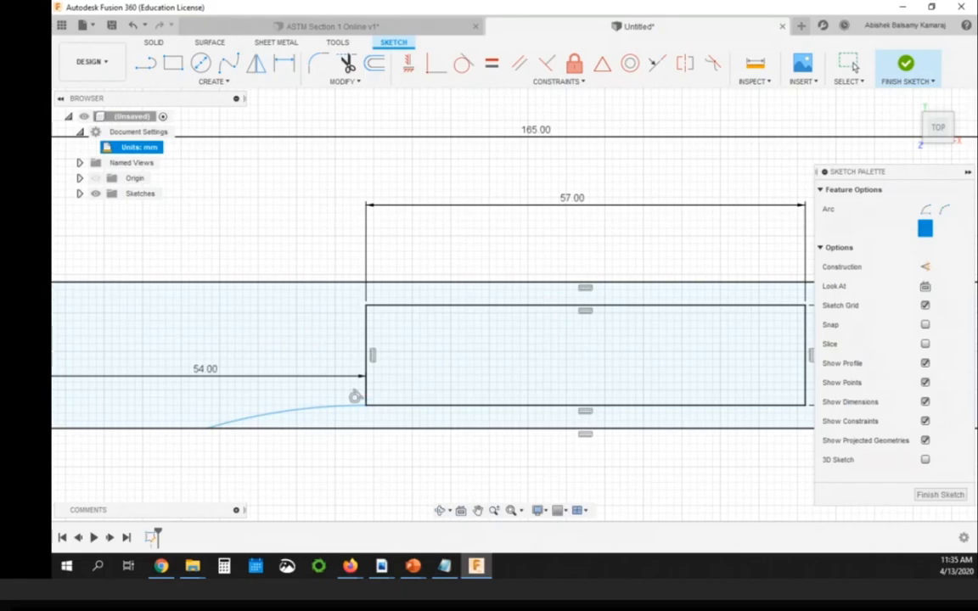
- Dimension the lower-left transition arc's radius and set it to 76 mm
scroll(355, 396, up, 3)
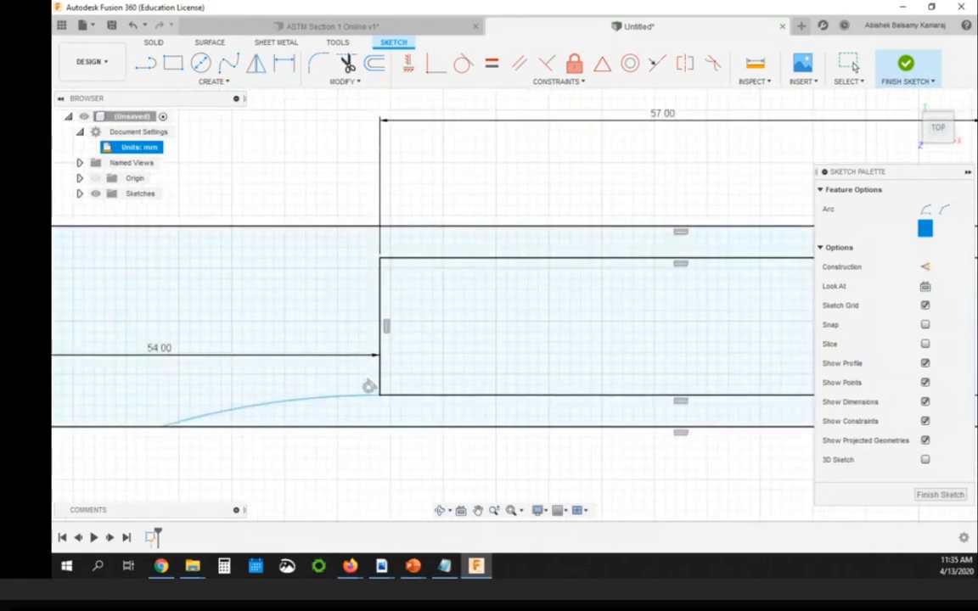
scroll(369, 386, down, 3)
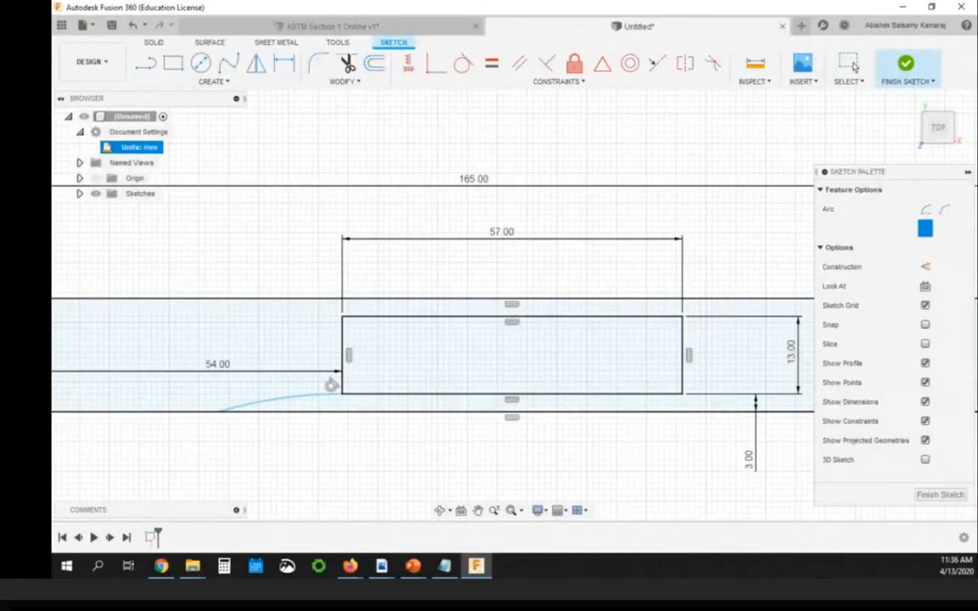
key(d)
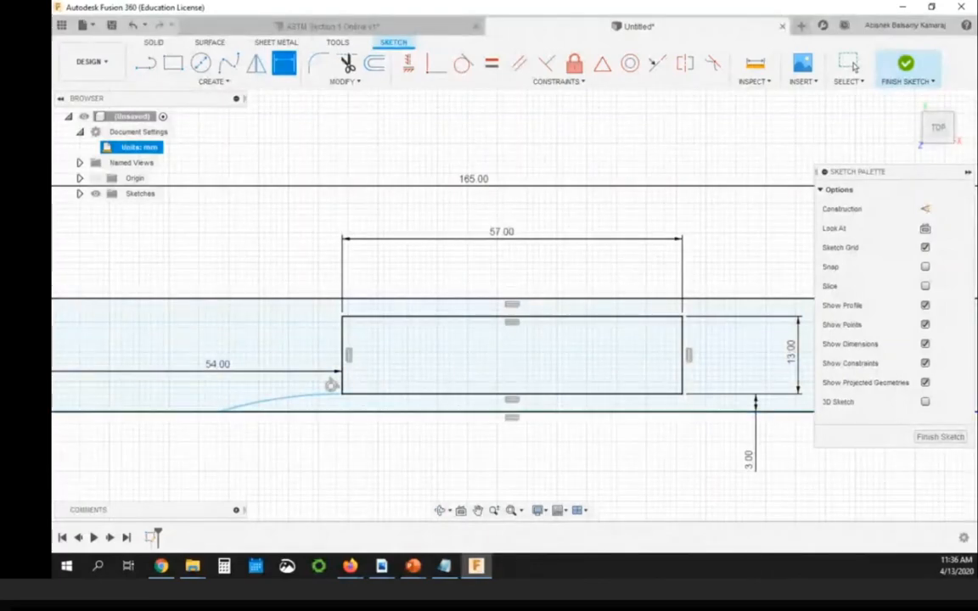
scroll(331, 385, up, 2)
click(343, 384)
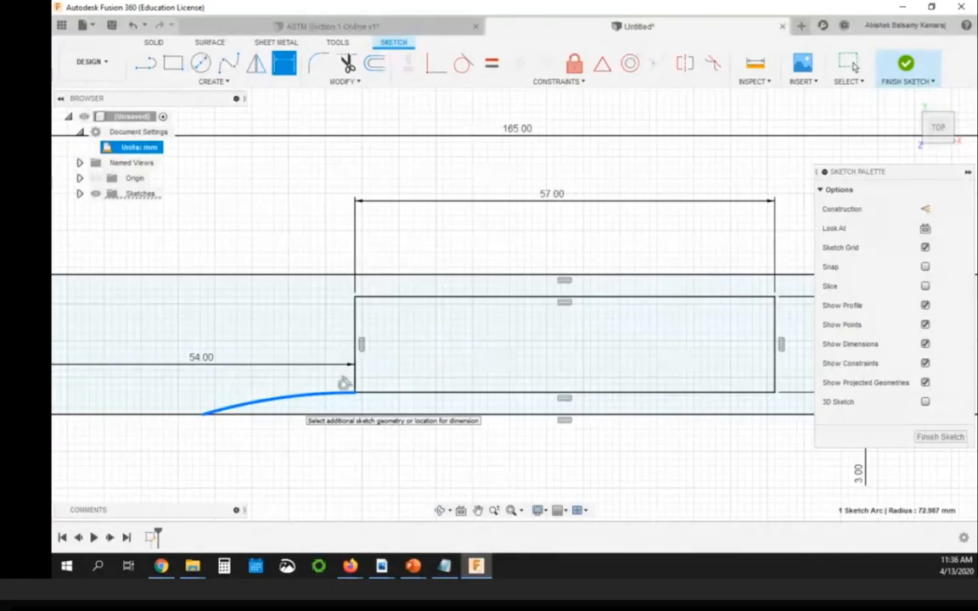
click(305, 436)
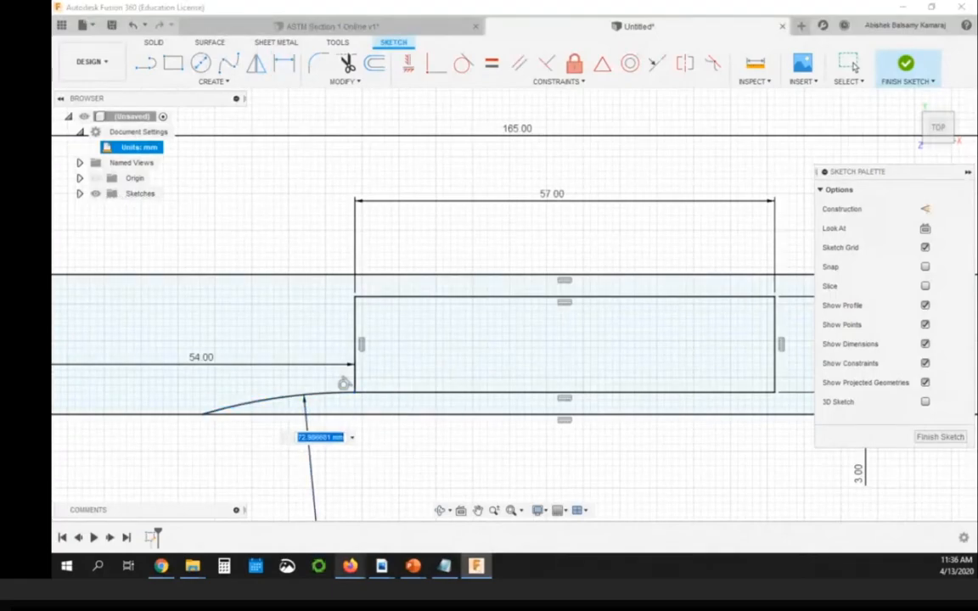
mouse_move(350, 565)
mouse_move(420, 505)
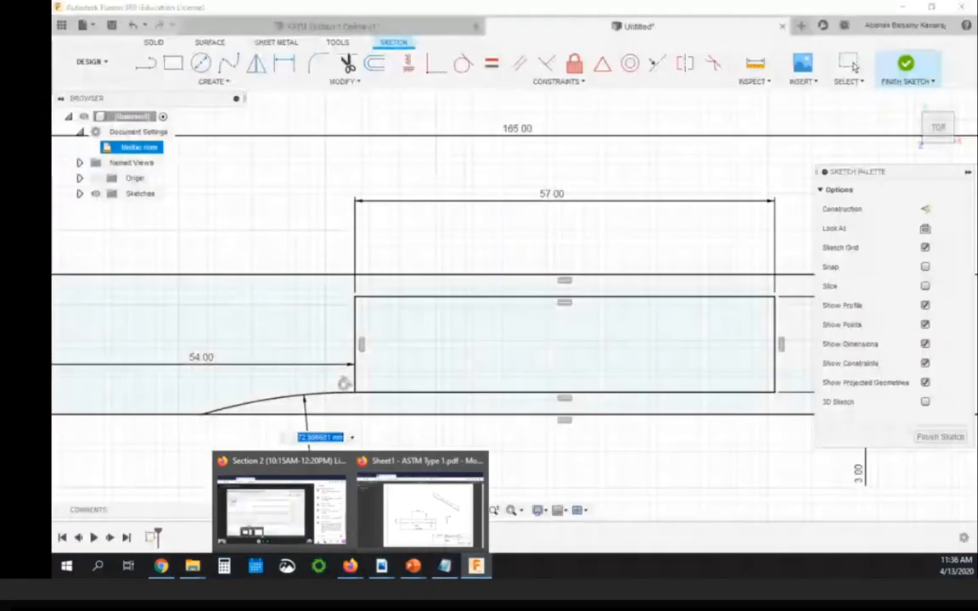
text(7)
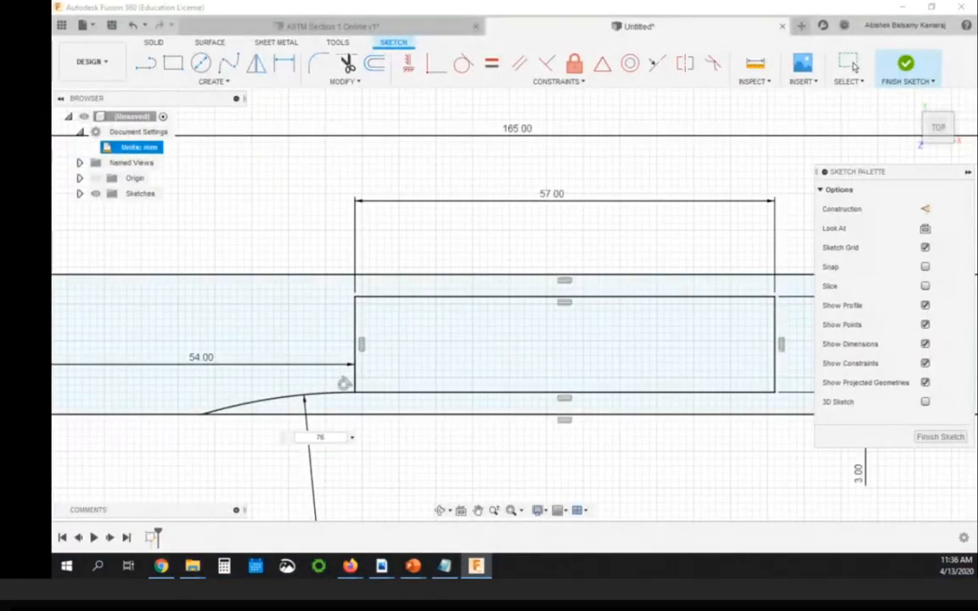
text(6)
key(Return)
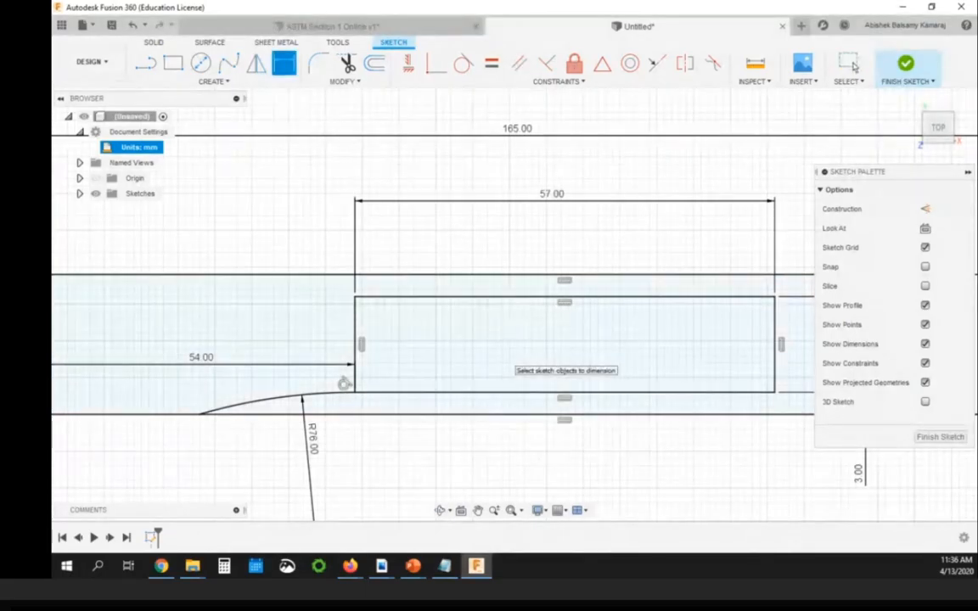
- Draw a tangent arc from the inner rectangle's lower-right corner outward to the outer rectangle's lower edge
scroll(340, 386, down, 2)
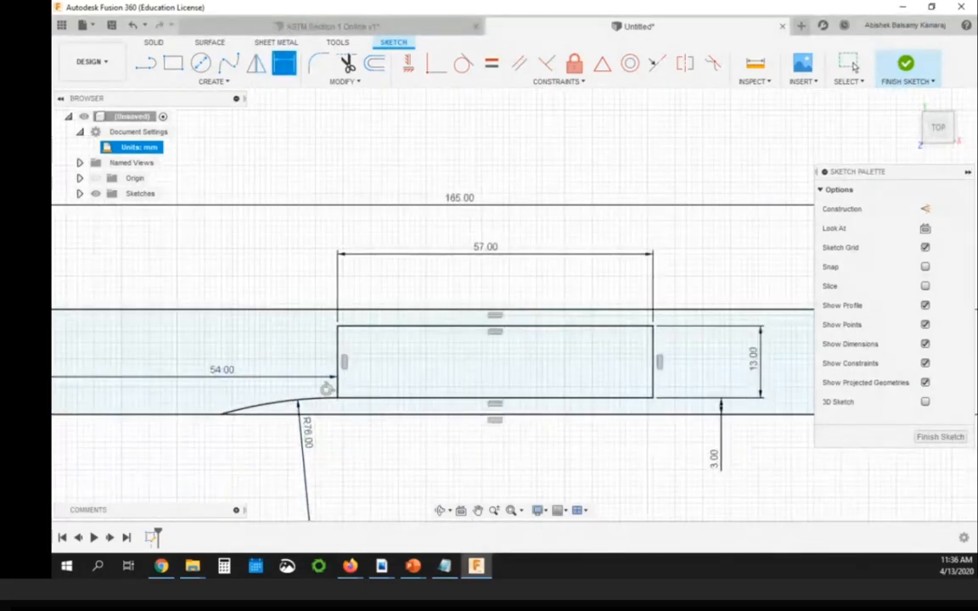
scroll(356, 381, up, 4)
scroll(358, 380, down, 2)
scroll(329, 384, down, 1)
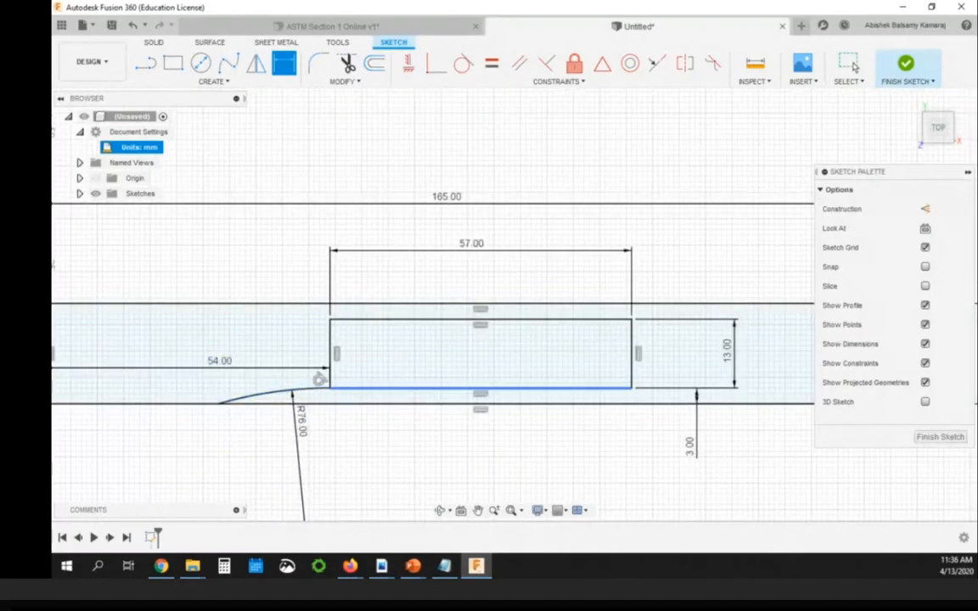
scroll(319, 379, down, 3)
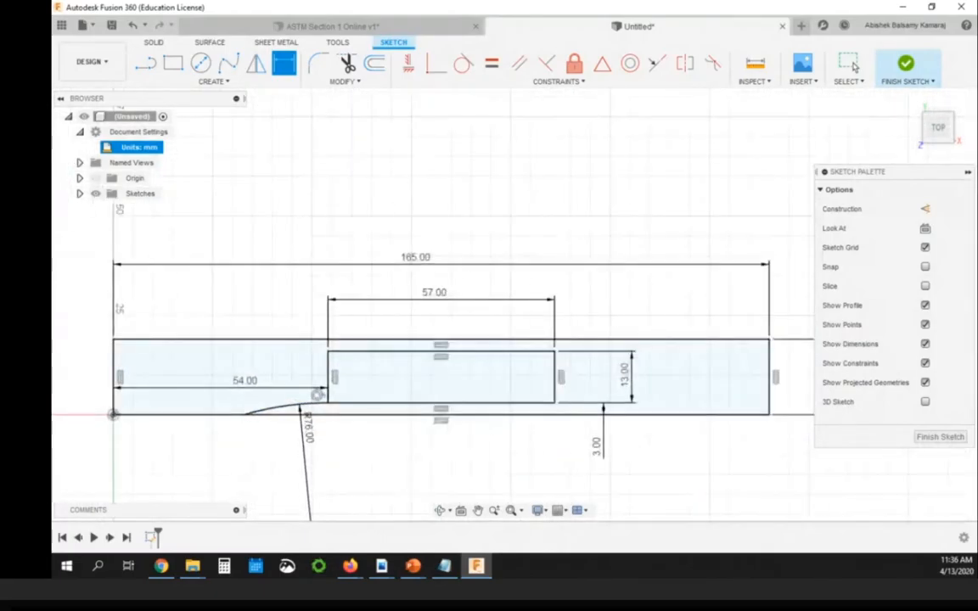
scroll(524, 353, up, 2)
scroll(395, 394, down, 2)
scroll(501, 417, up, 1)
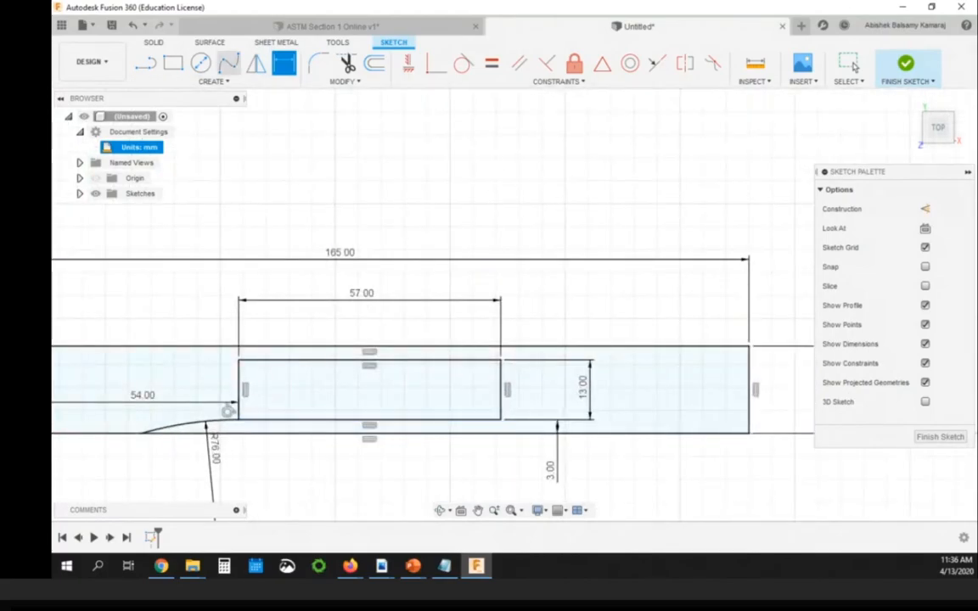
click(212, 81)
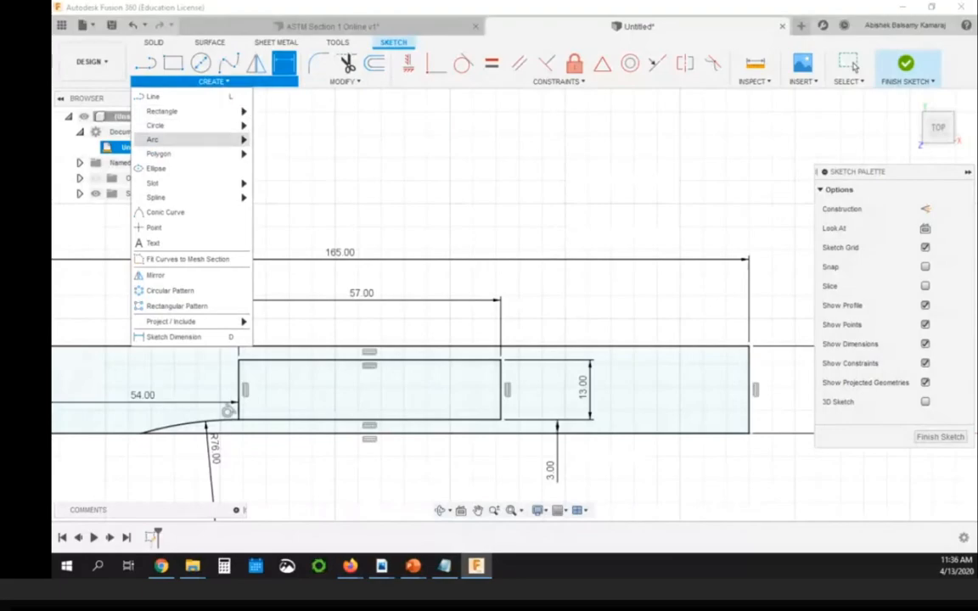
mouse_move(155, 139)
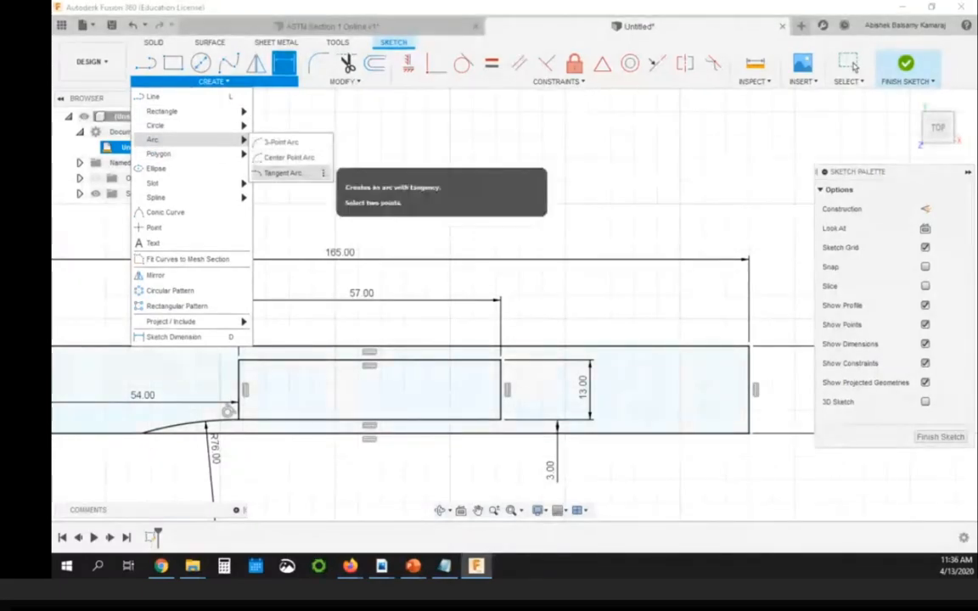
click(283, 172)
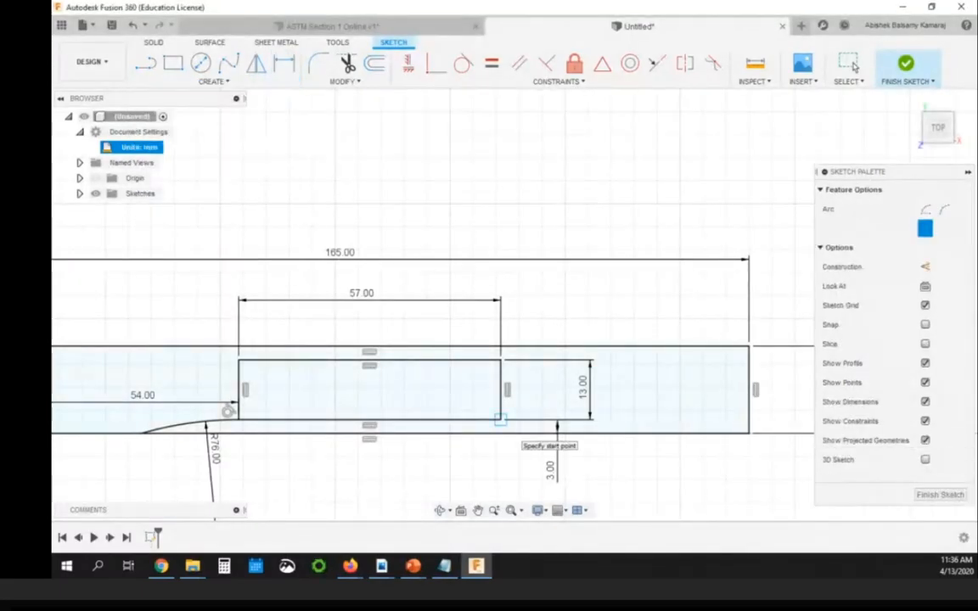
click(501, 420)
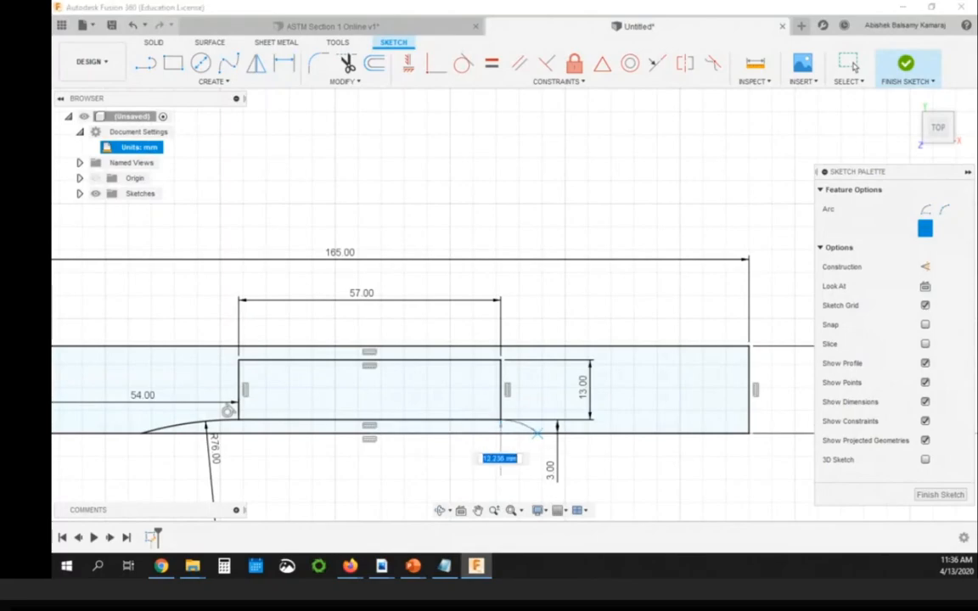
click(595, 433)
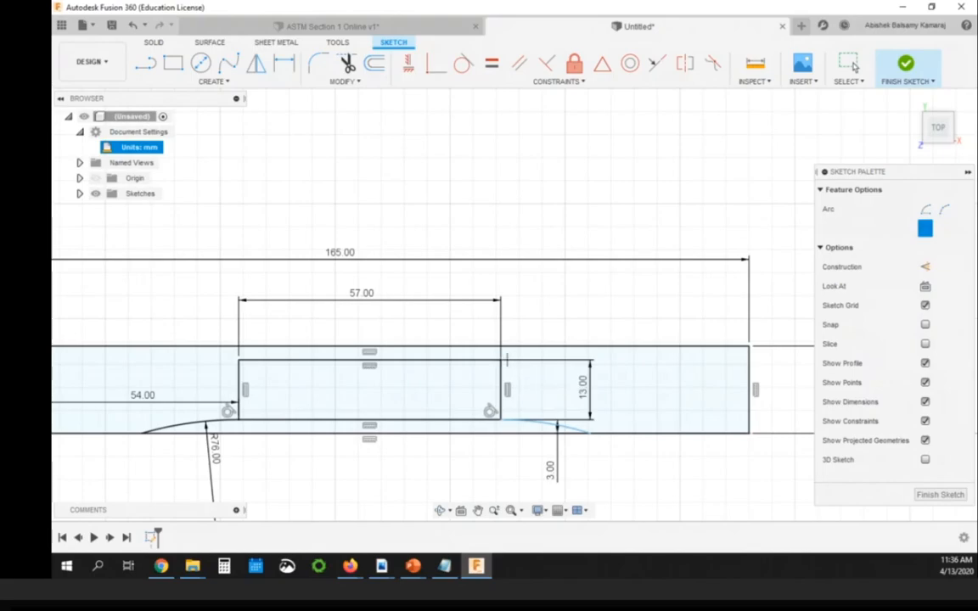
- Draw tangent arcs from the inner rectangle's two upper corners outward to the outer rectangle's upper edge, the right one about 49 mm in radius
click(500, 359)
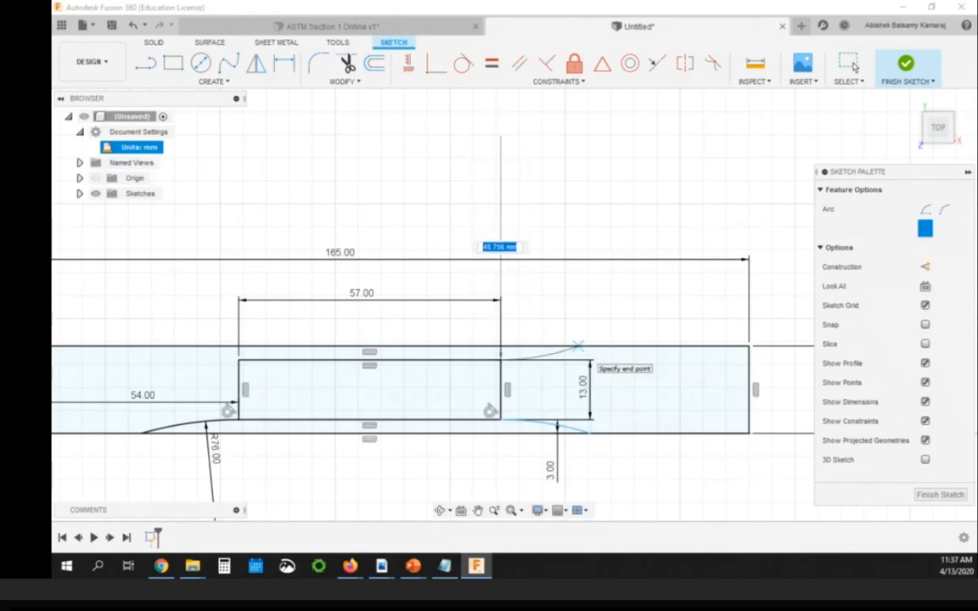
click(577, 346)
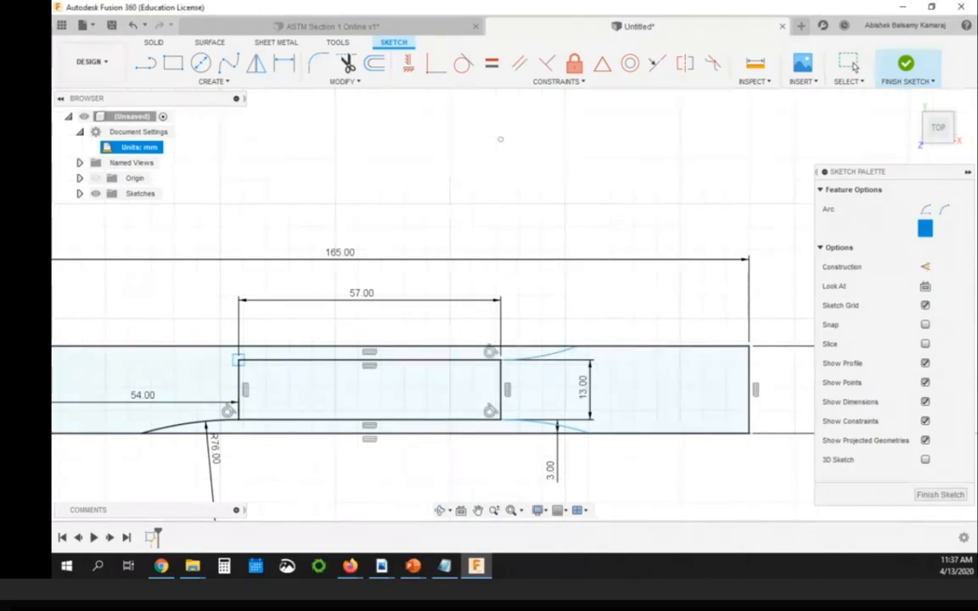
click(239, 360)
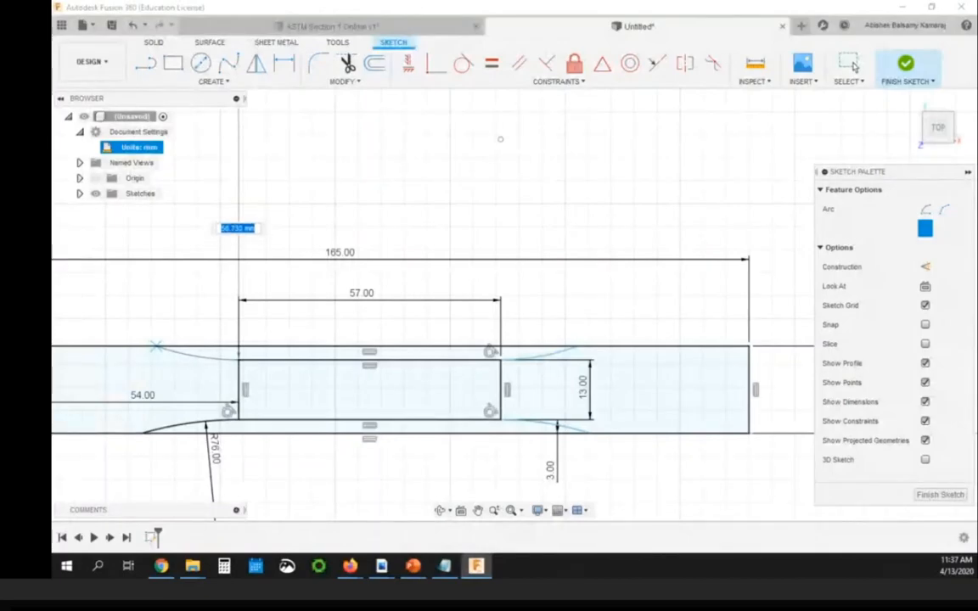
click(164, 346)
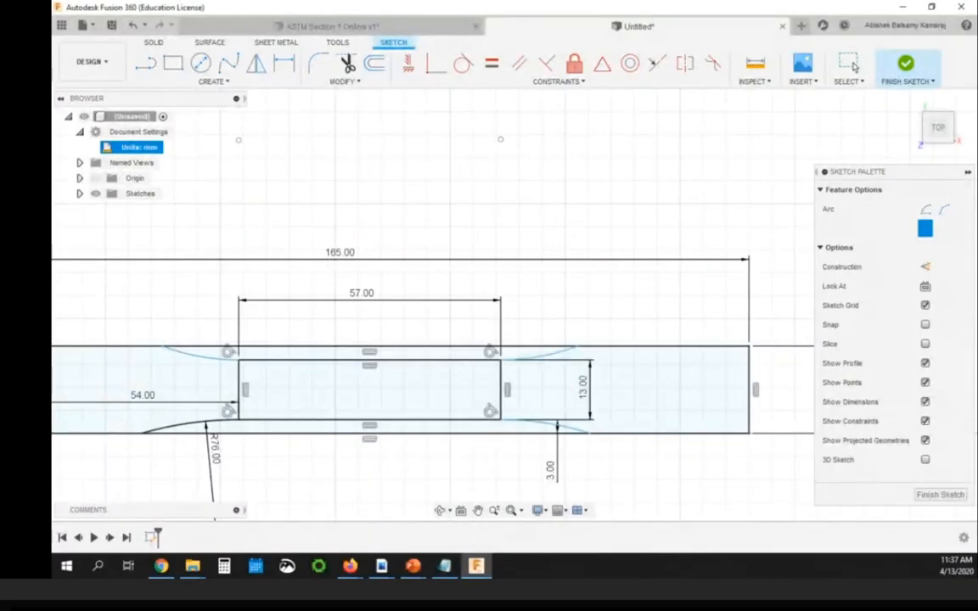
- Apply an Equal constraint between the R76 lower-left transition arc and the lower-right transition arc
click(854, 66)
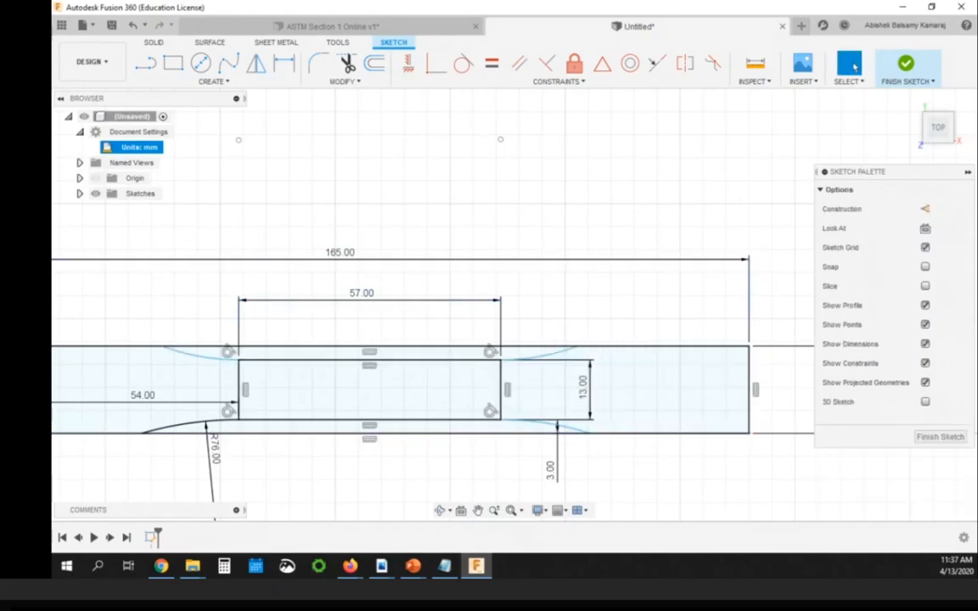
scroll(374, 459, down, 2)
scroll(238, 464, up, 2)
scroll(240, 463, up, 3)
scroll(240, 462, down, 2)
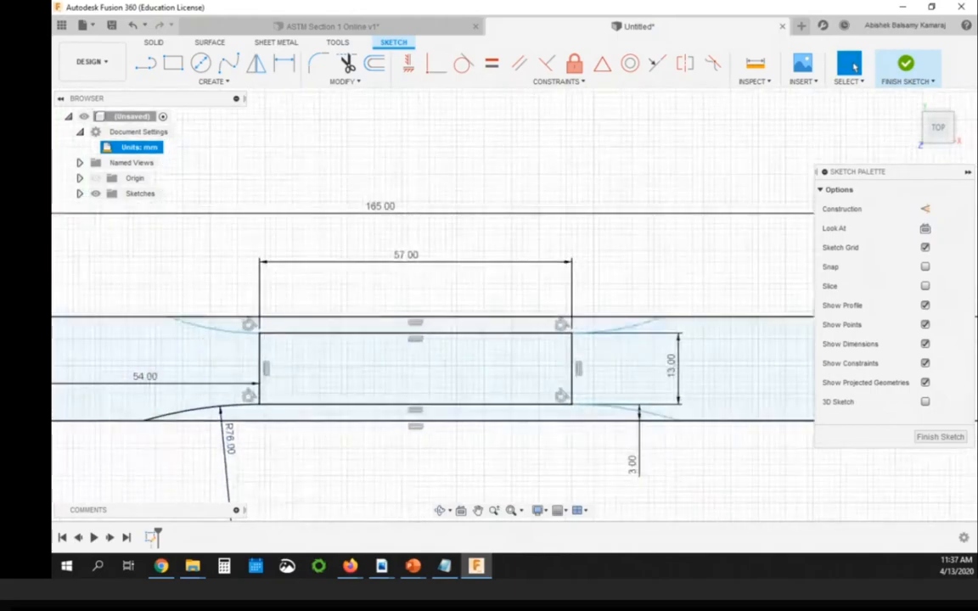
scroll(431, 455, down, 2)
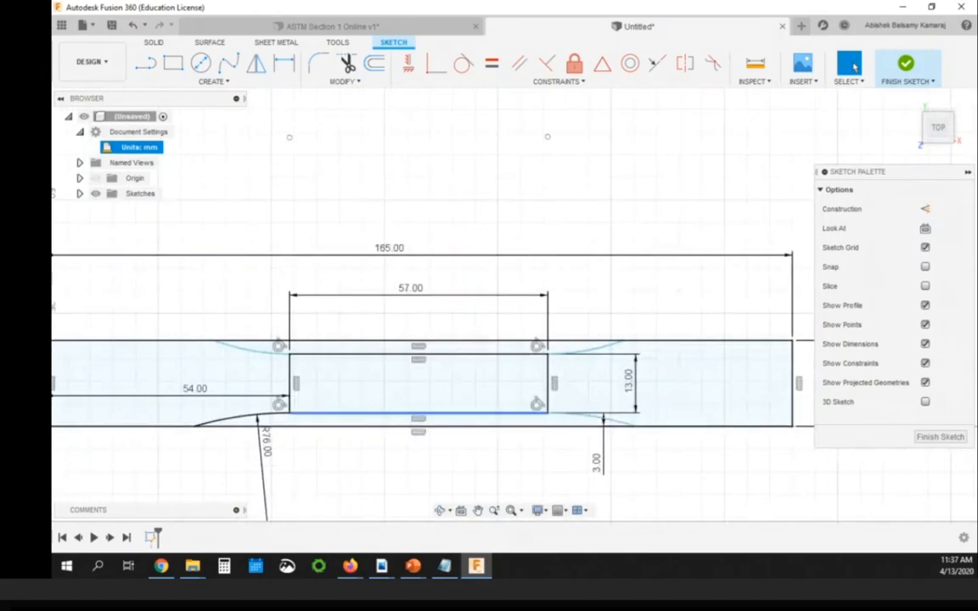
scroll(665, 250, down, 2)
scroll(638, 344, up, 3)
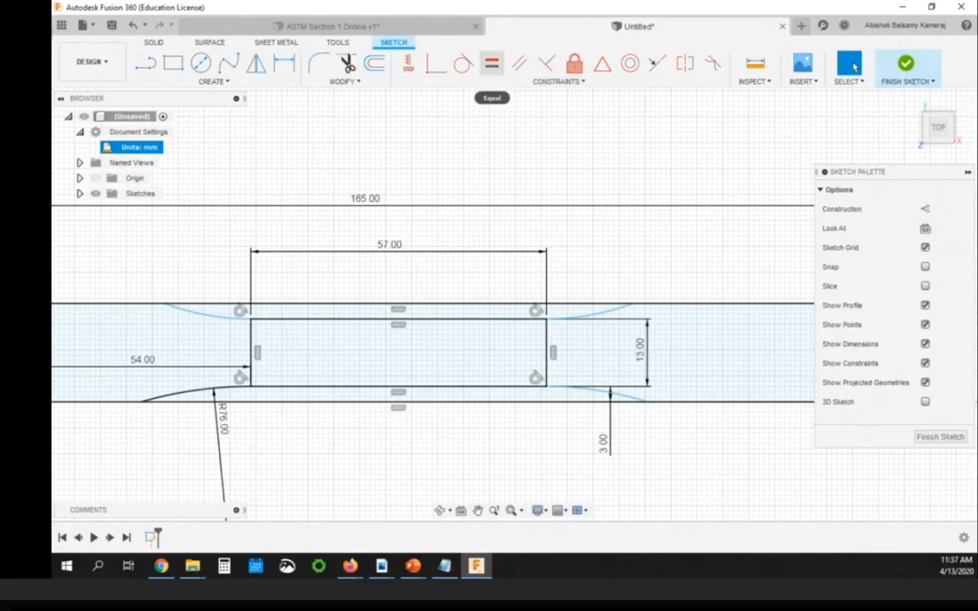
click(491, 63)
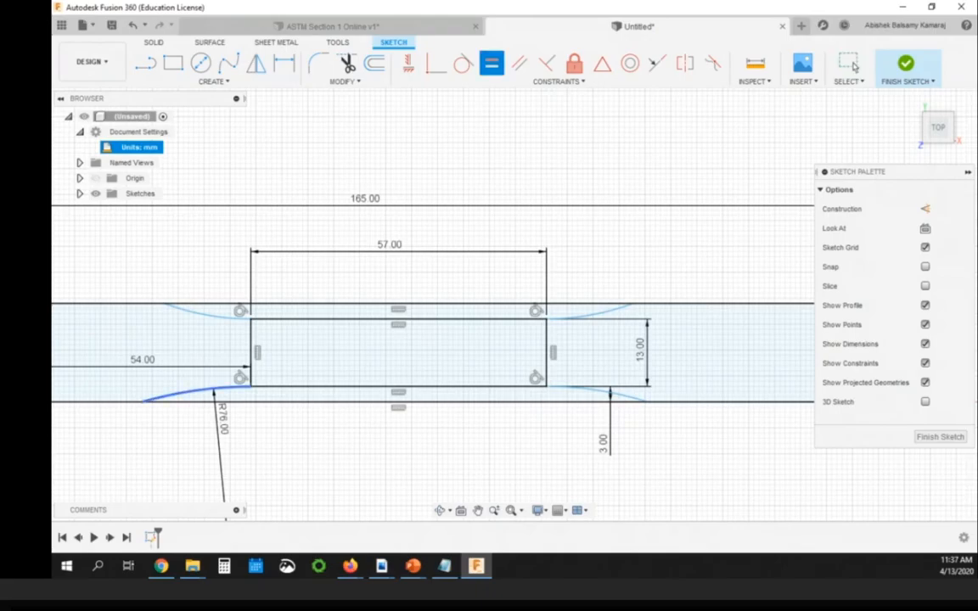
click(196, 390)
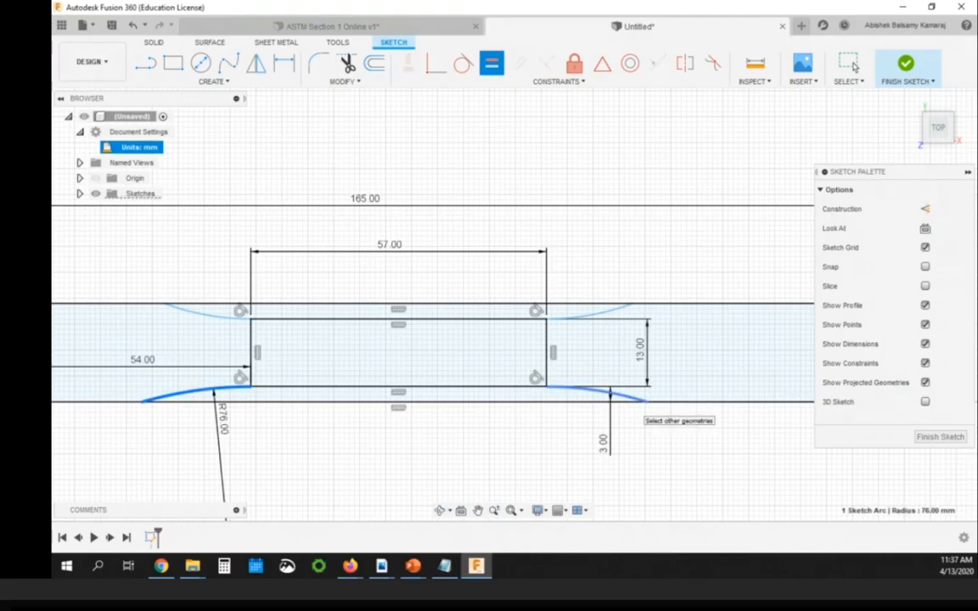
click(628, 395)
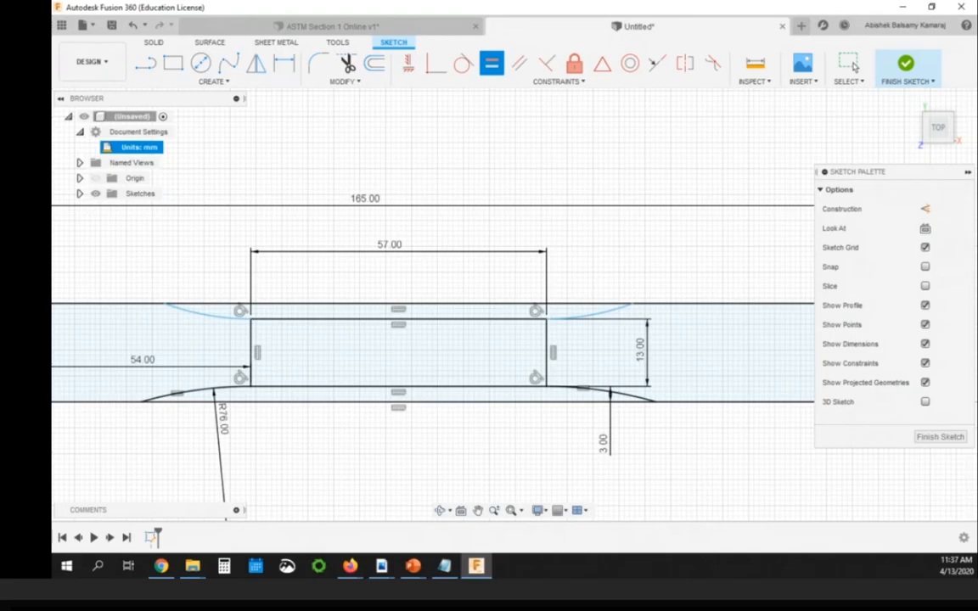
- Make the upper-right transition arc equal in radius to the lower-right arc
scroll(720, 421, up, 2)
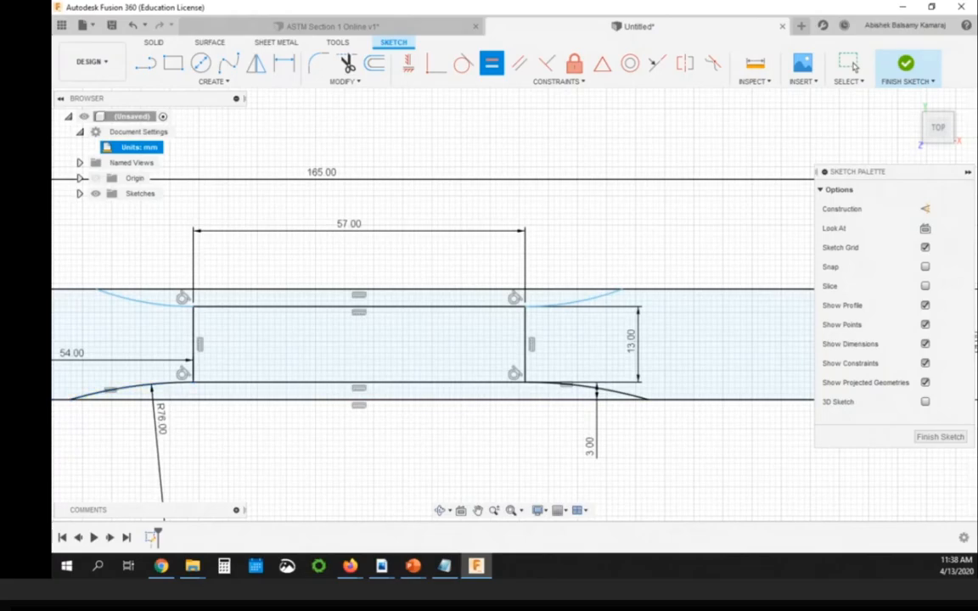
scroll(609, 387, up, 2)
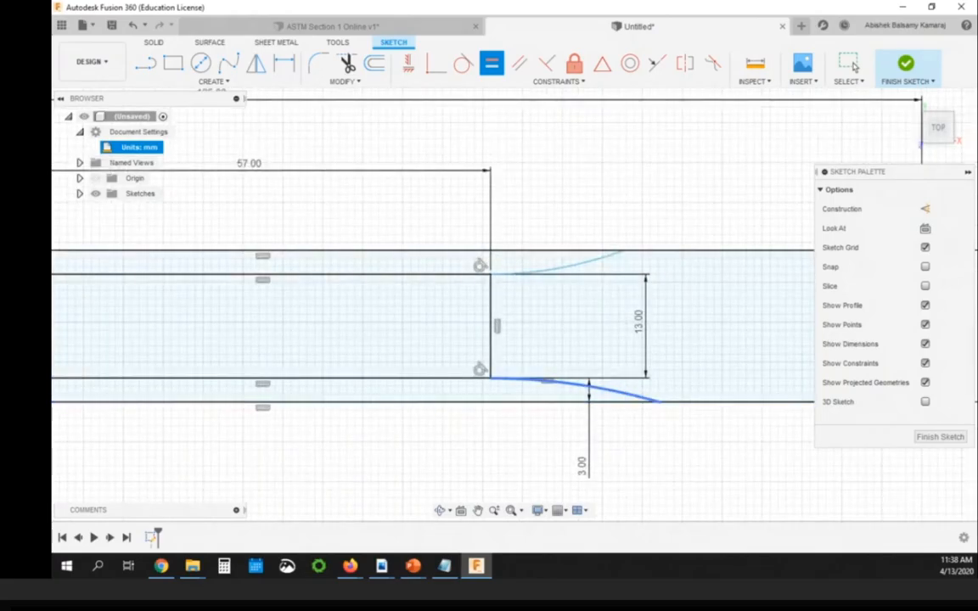
click(610, 390)
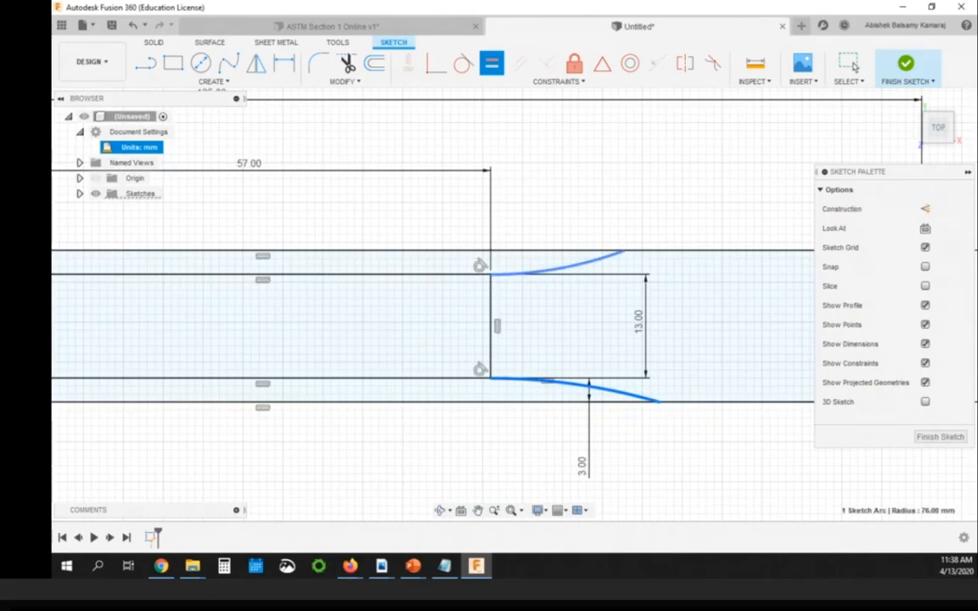
click(586, 261)
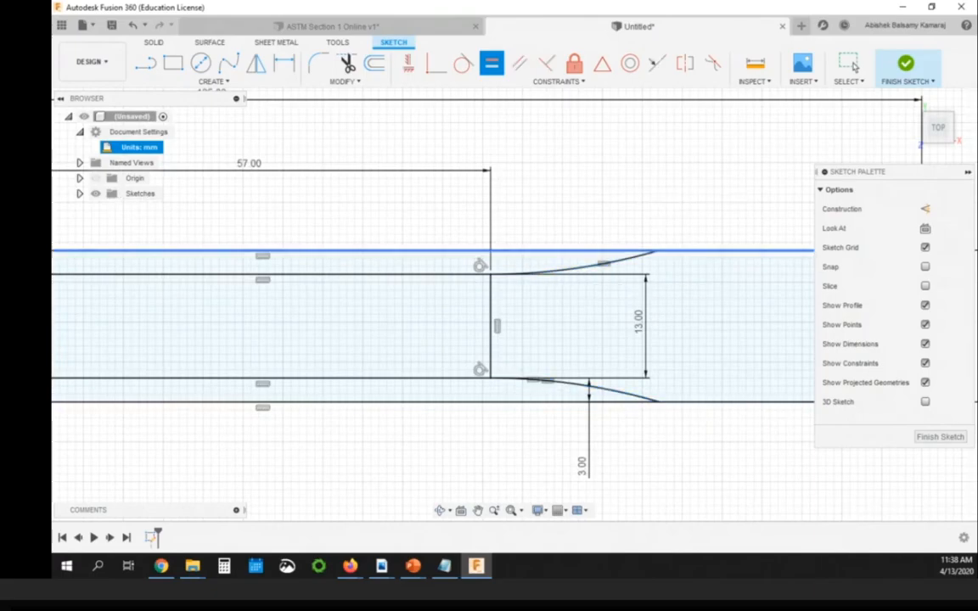
- Make the upper-left transition arc equal in radius to the upper-right arc and leave the Equal constraint command
scroll(720, 341, down, 2)
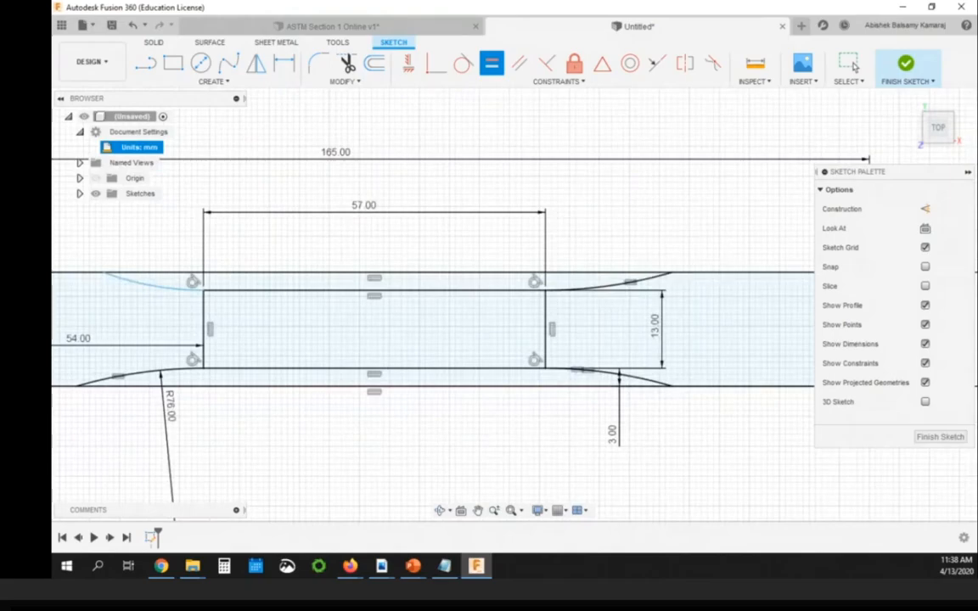
click(616, 286)
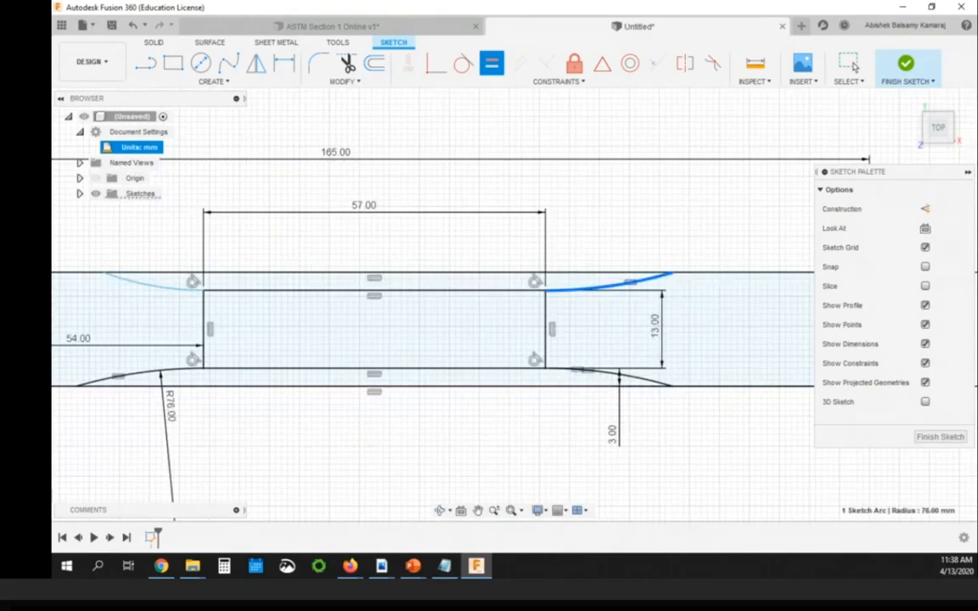
key(Escape)
scroll(142, 331, down, 2)
scroll(154, 310, up, 5)
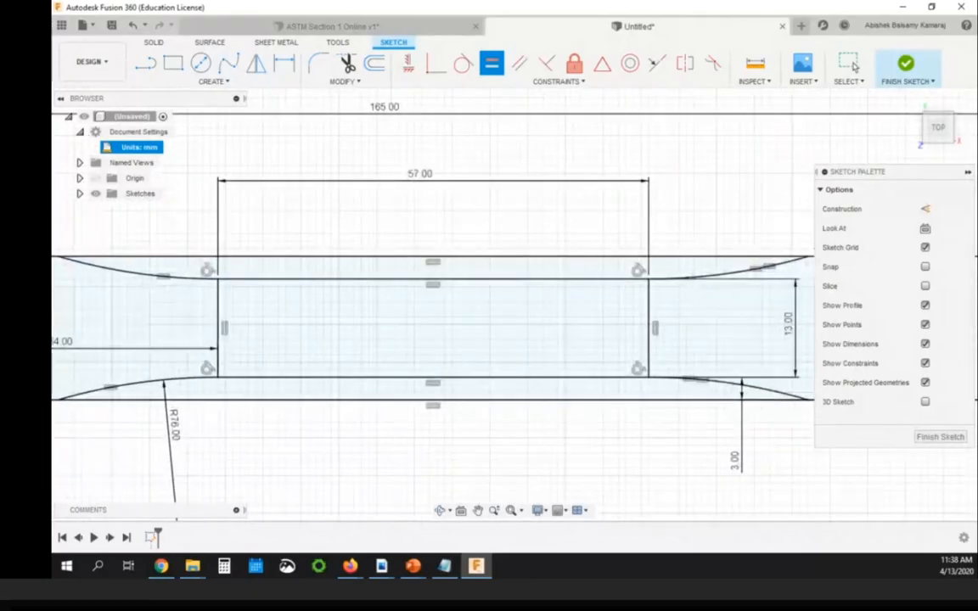
scroll(76, 318, down, 5)
scroll(68, 323, up, 3)
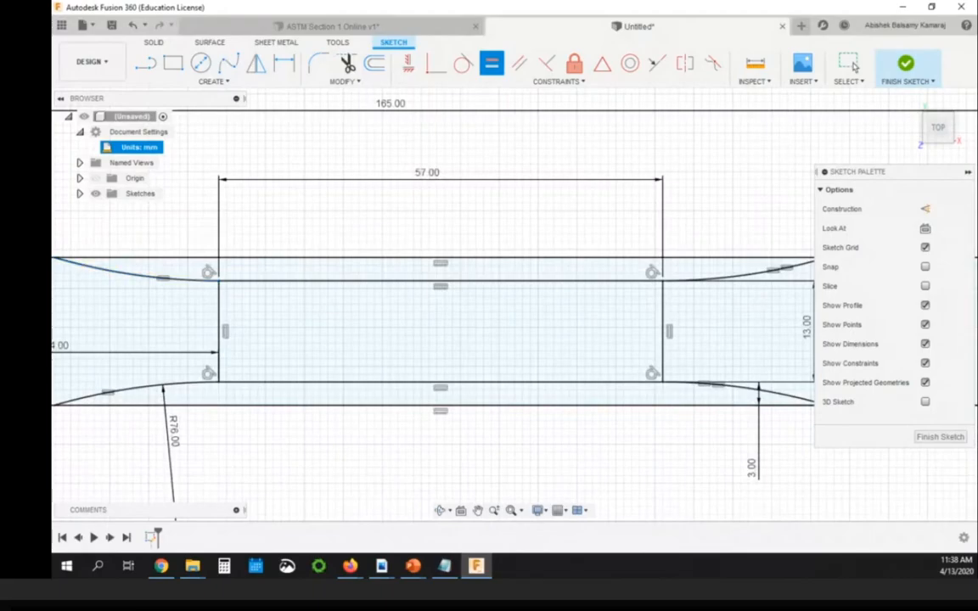
scroll(487, 337, down, 3)
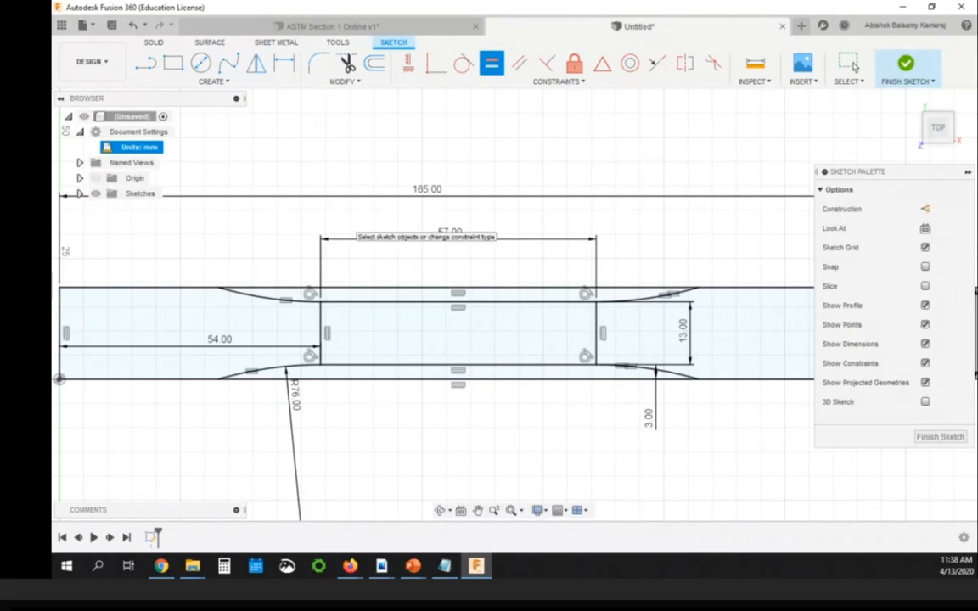
click(851, 64)
- Set the lower-left transition arc's radius dimension to 85 mm to test the equal constraints
scroll(297, 293, up, 1)
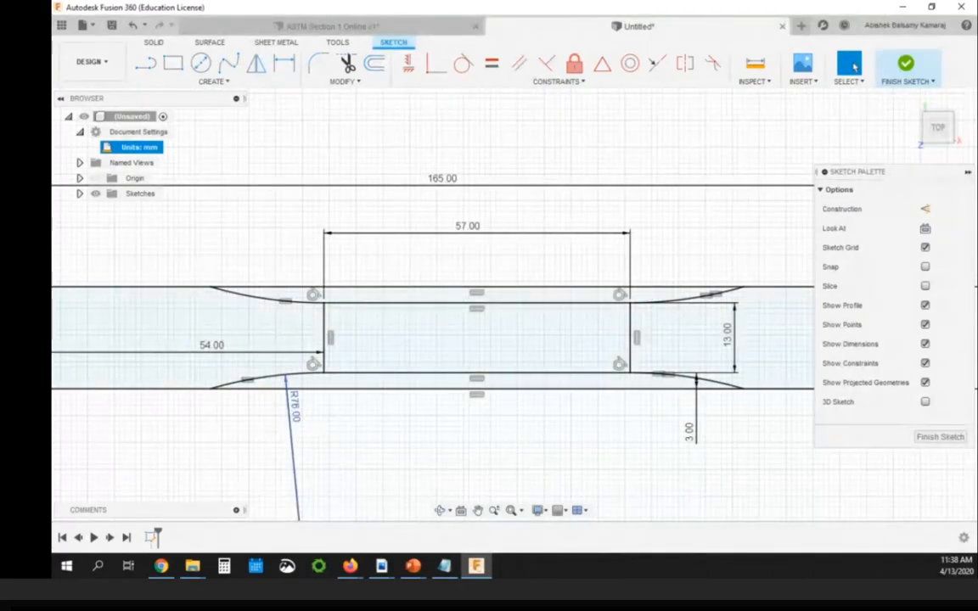
double_click(294, 407)
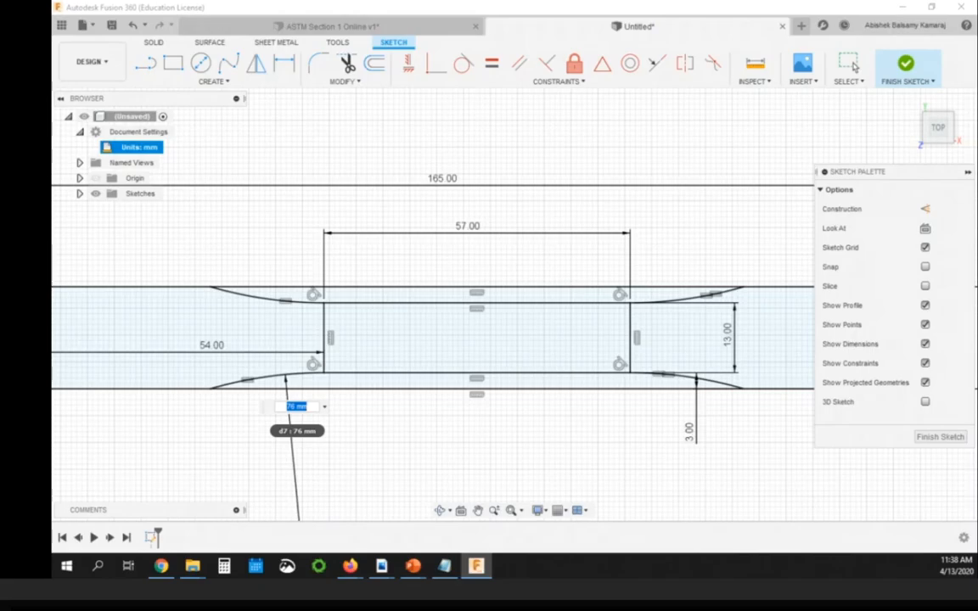
text(85)
key(Return)
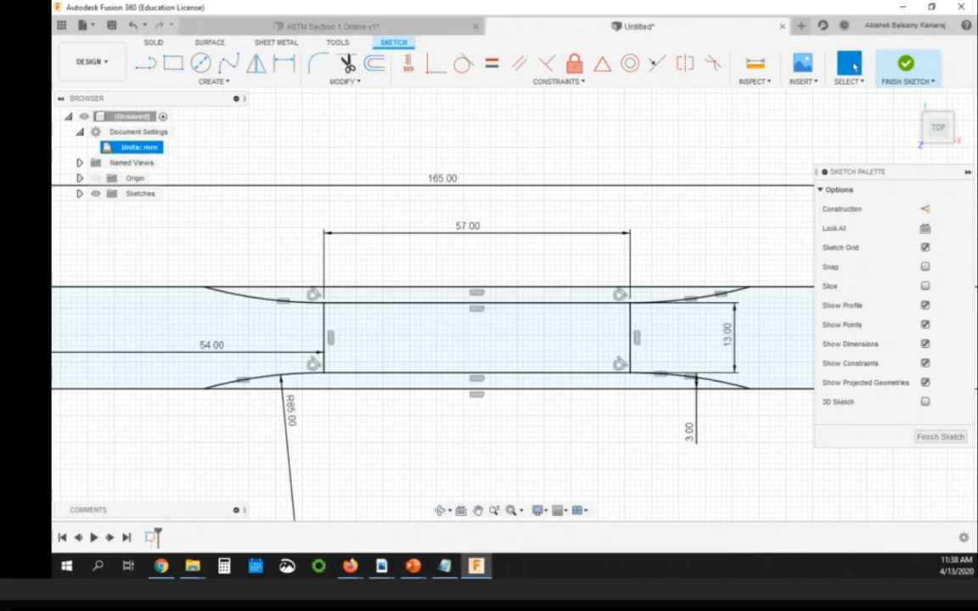
- Set the lower-left transition arc's radius dimension back to 76 mm
scroll(557, 442, down, 3)
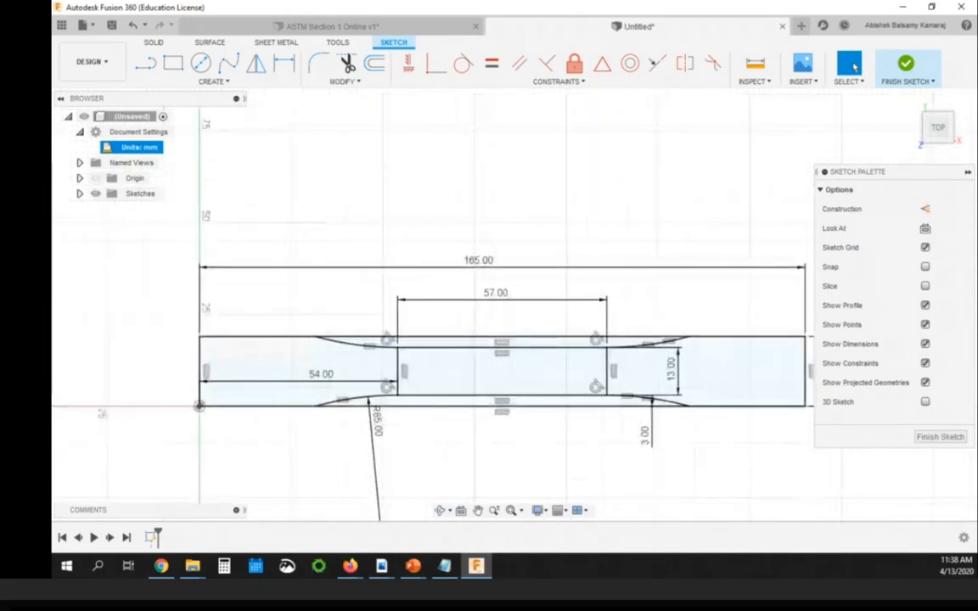
scroll(553, 443, up, 2)
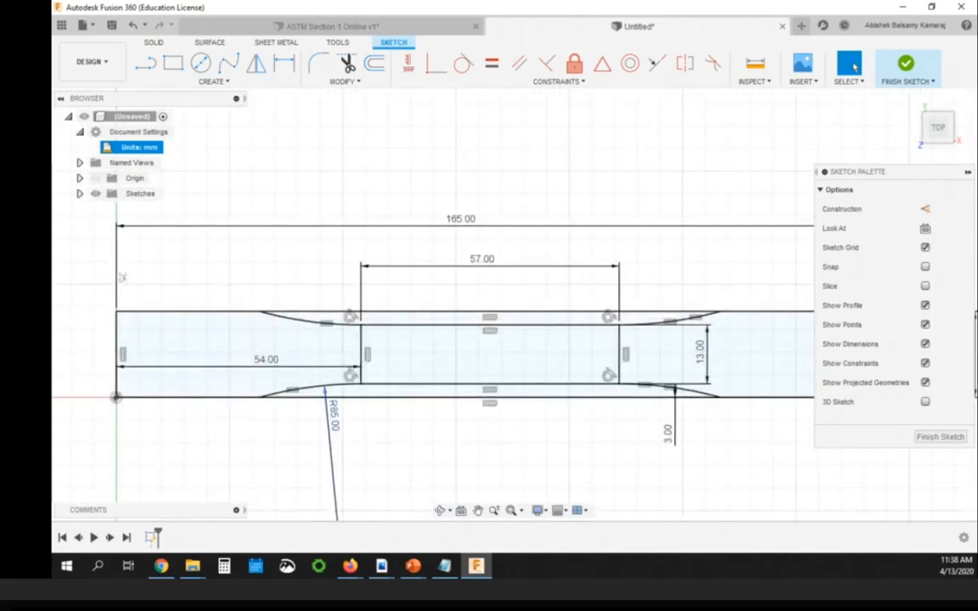
double_click(333, 414)
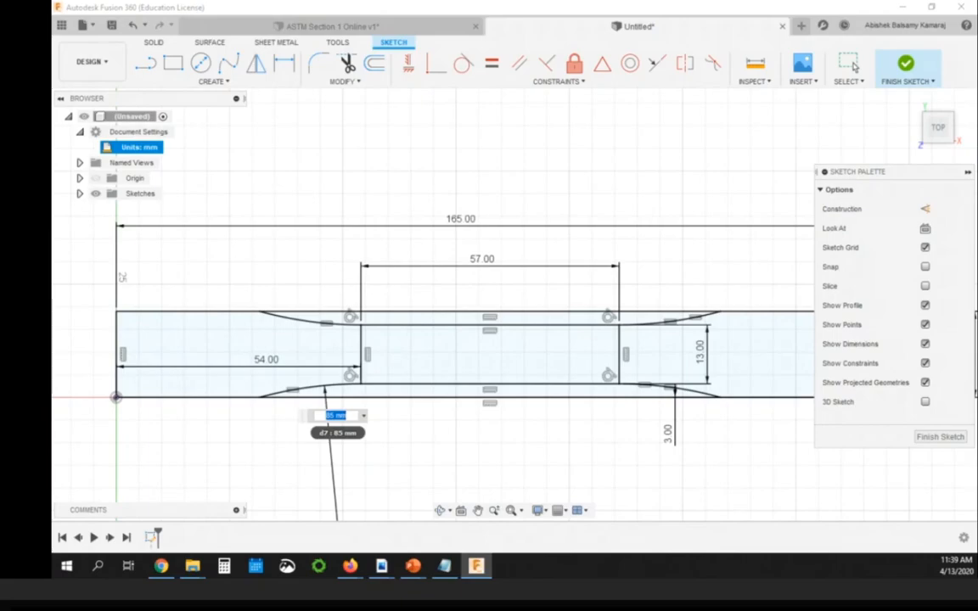
text(76)
key(Return)
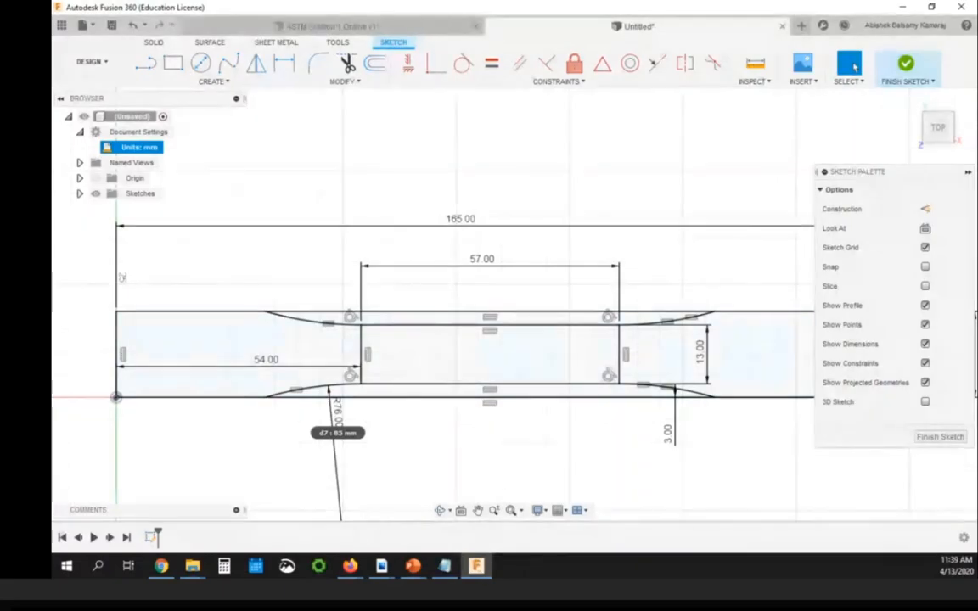
scroll(460, 293, down, 2)
scroll(548, 365, down, 1)
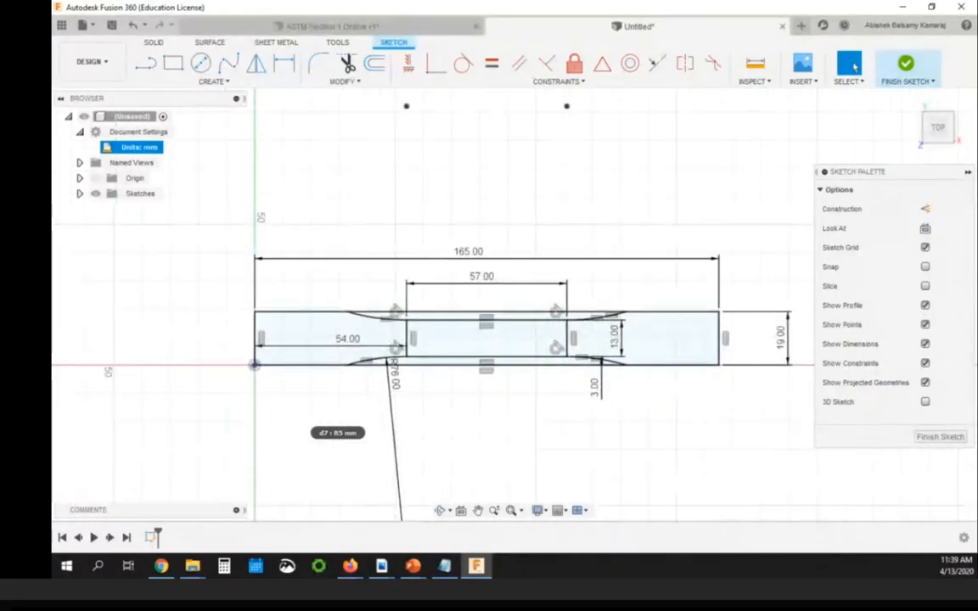
- Switch to the ASTM Type 1 PDF in Firefox, check the specimen's outline, and return to Fusion 360
mouse_move(350, 566)
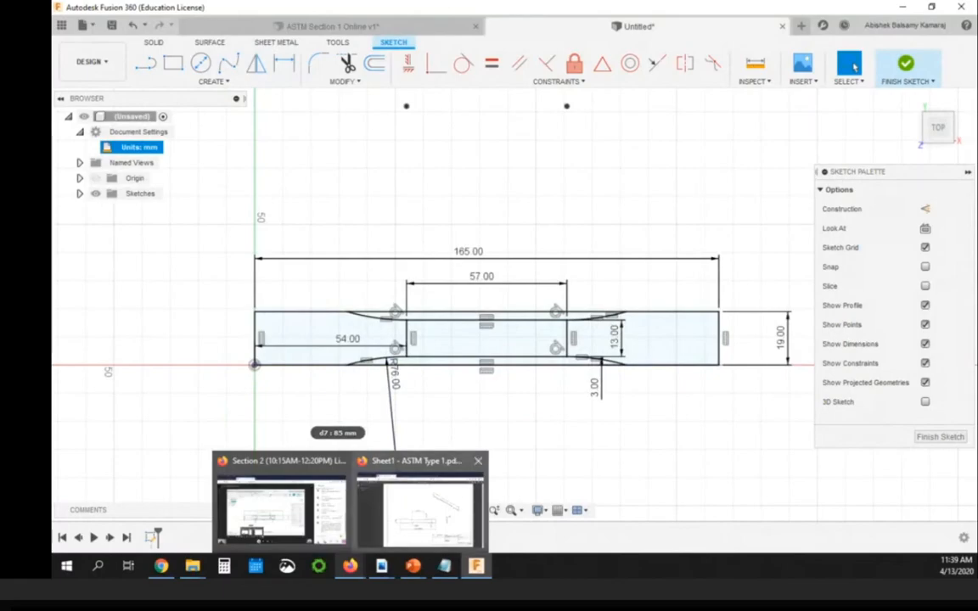
click(420, 501)
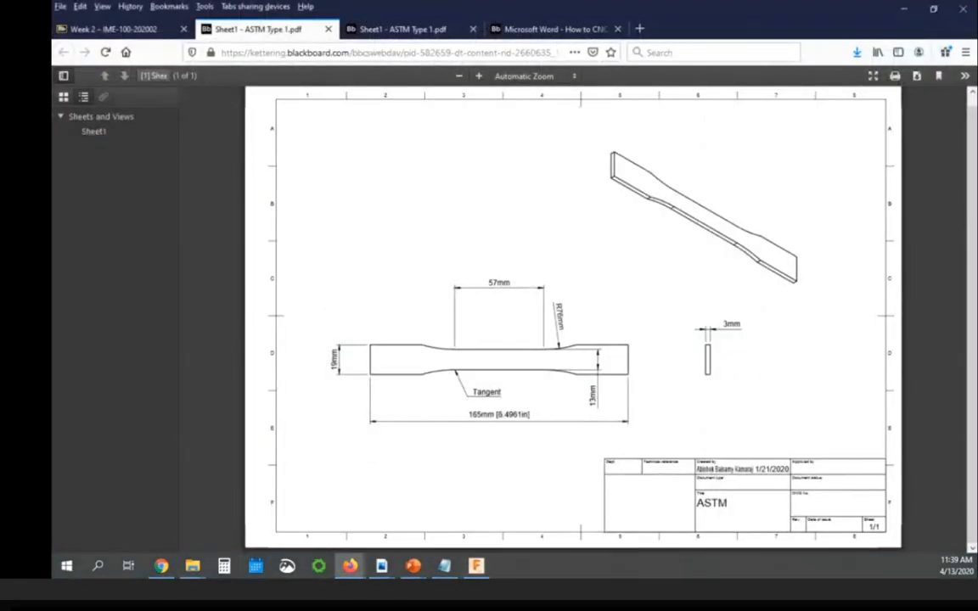
click(477, 565)
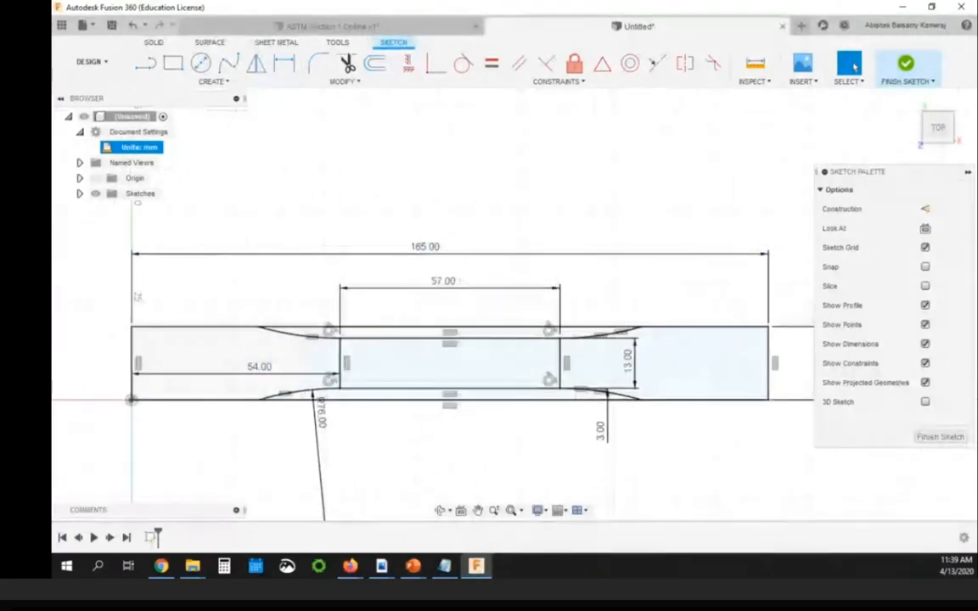
- Trim the middle section of the outer rectangle's upper edge between the two upper transition arcs
scroll(399, 301, up, 3)
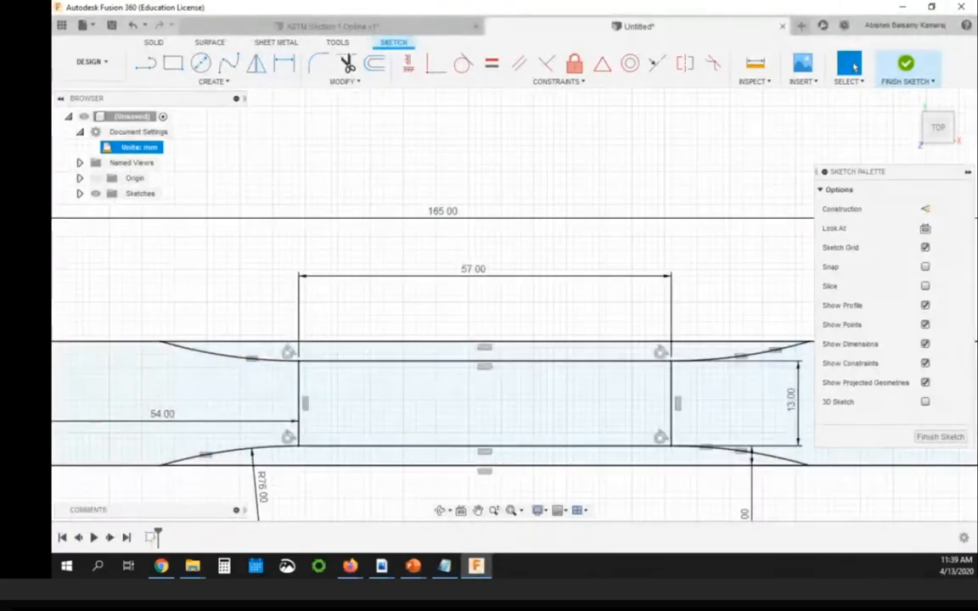
scroll(361, 332, down, 2)
scroll(613, 190, down, 2)
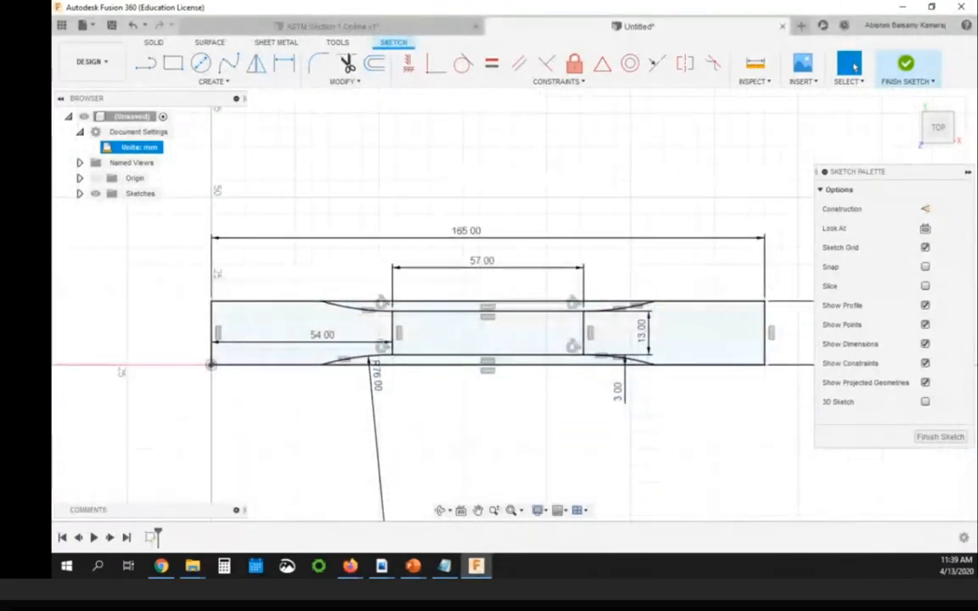
scroll(388, 366, down, 1)
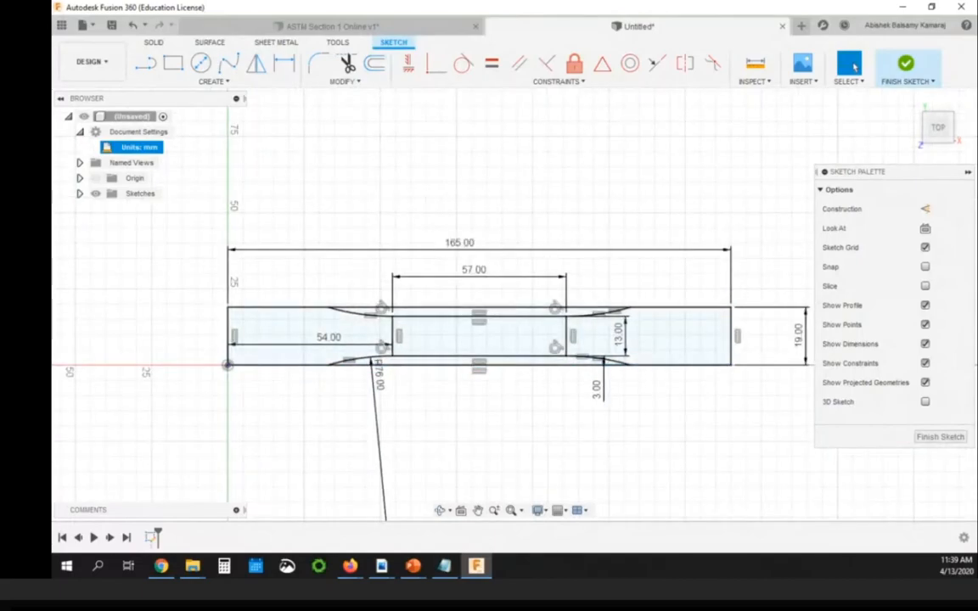
scroll(487, 315, up, 1)
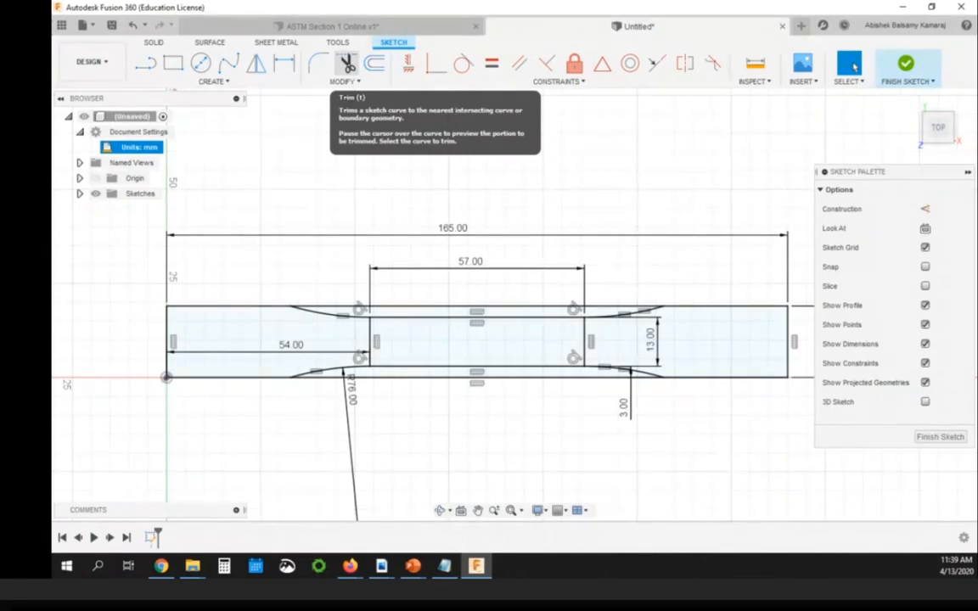
click(347, 64)
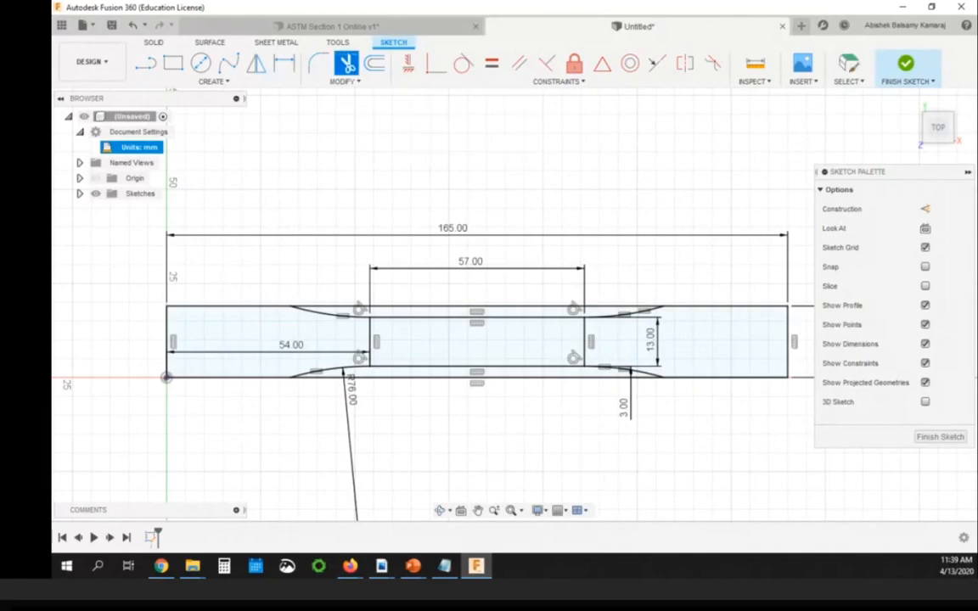
scroll(409, 210, up, 2)
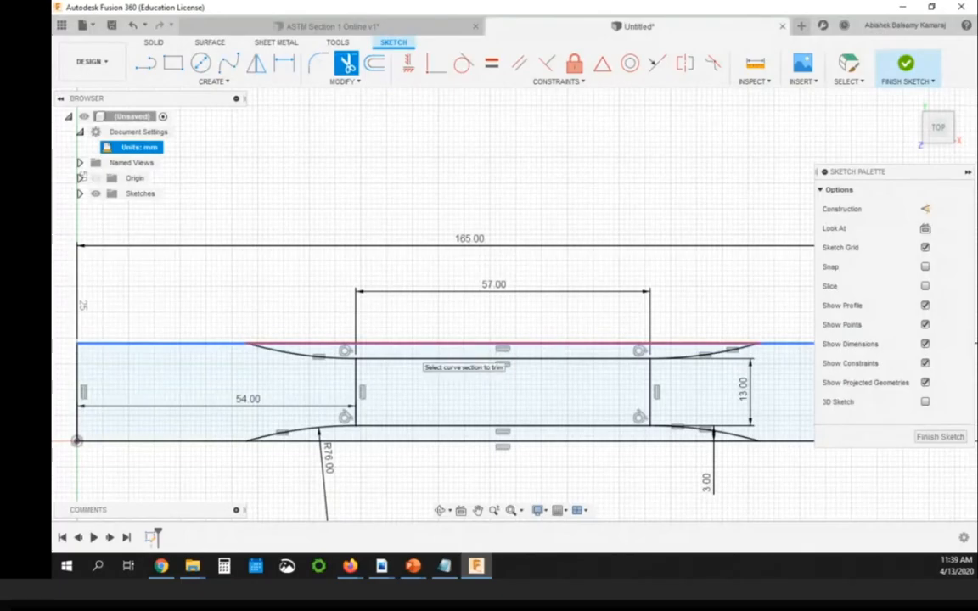
click(422, 355)
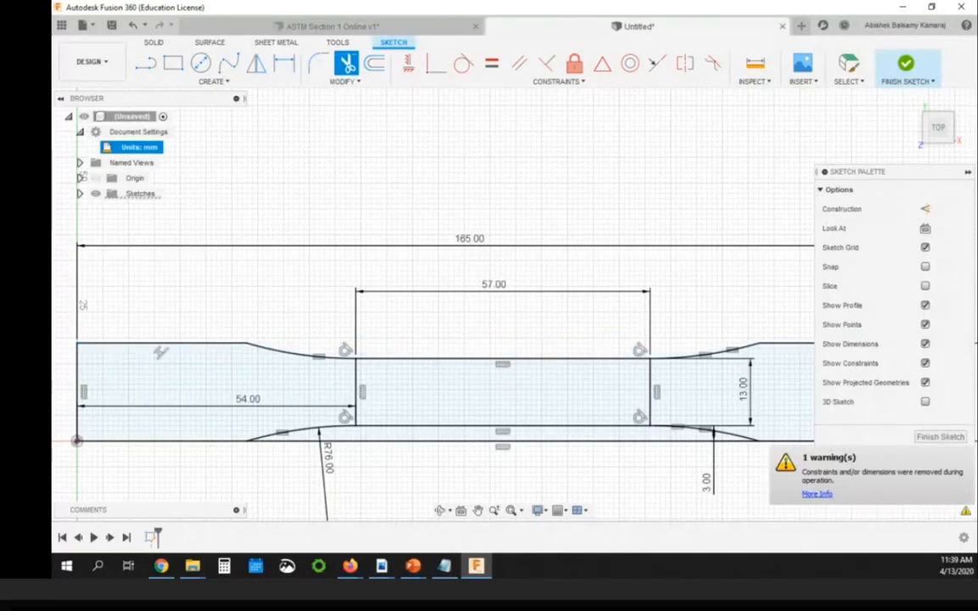
scroll(393, 328, down, 3)
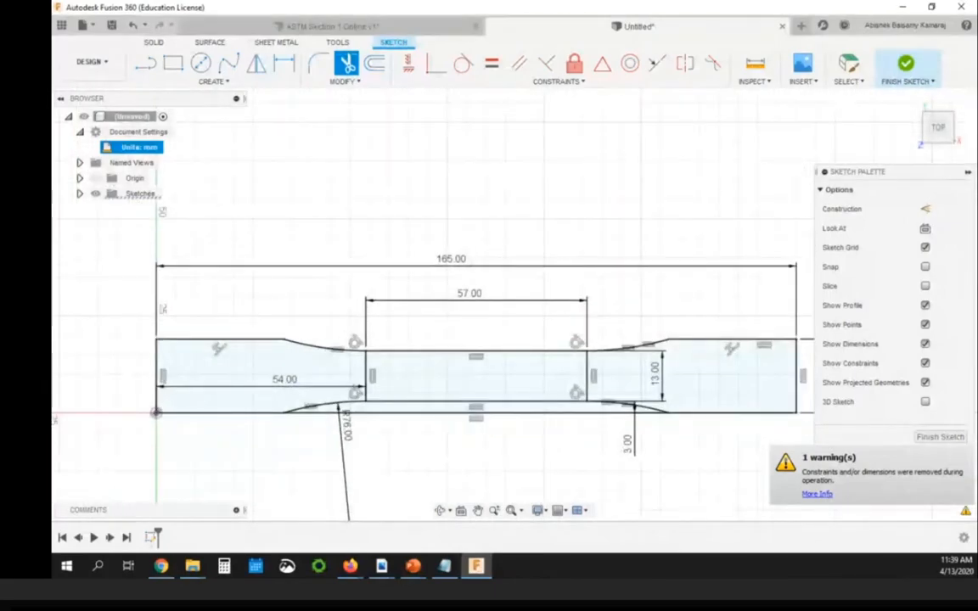
- Trim the middle section of the outer rectangle's lower edge between the two lower transition arcs
scroll(398, 330, down, 1)
scroll(446, 438, up, 2)
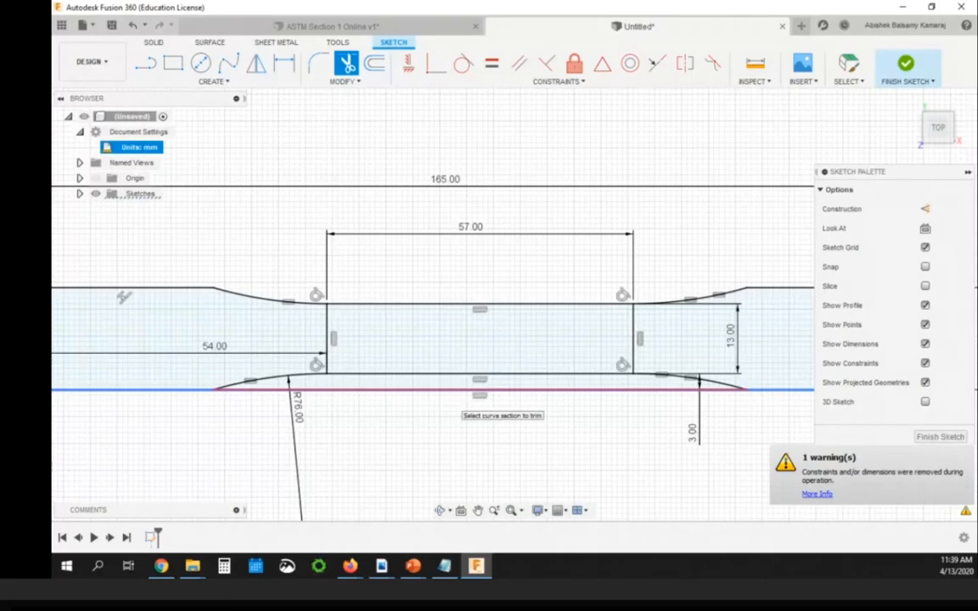
scroll(439, 426, down, 2)
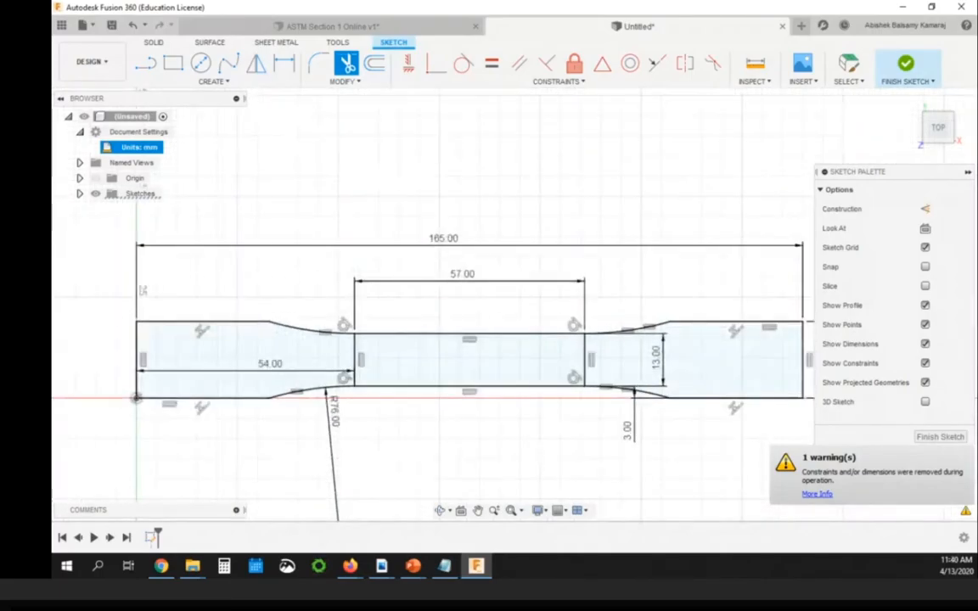
scroll(435, 445, down, 1)
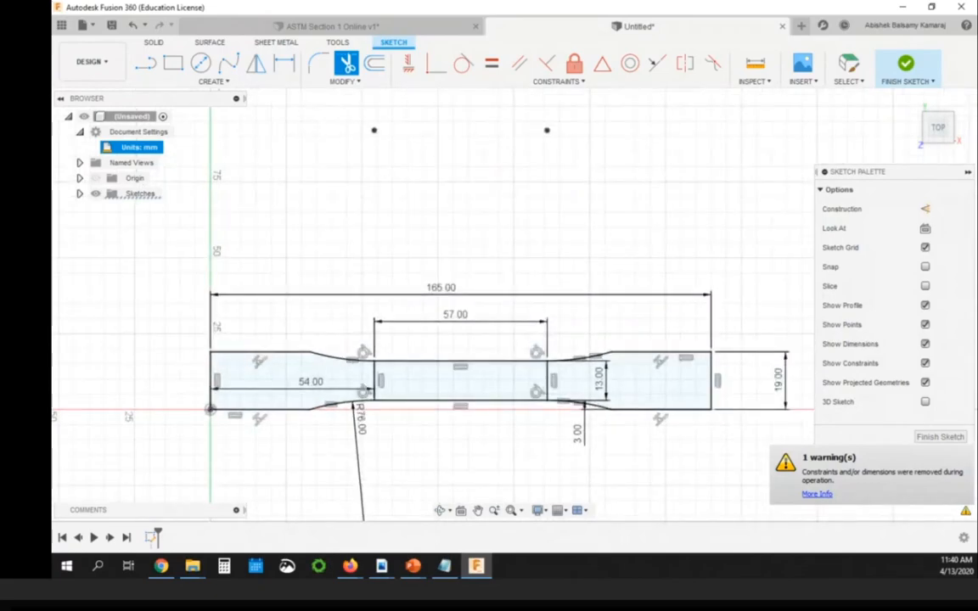
scroll(476, 458, down, 1)
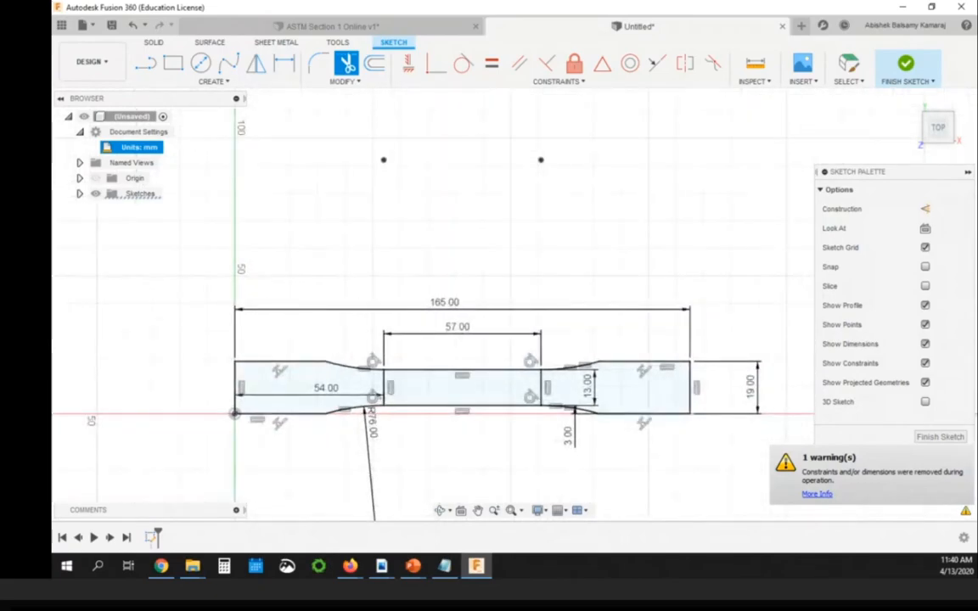
- Trim both vertical end lines of the inner gauge-section rectangle and leave the Trim command
scroll(433, 424, up, 3)
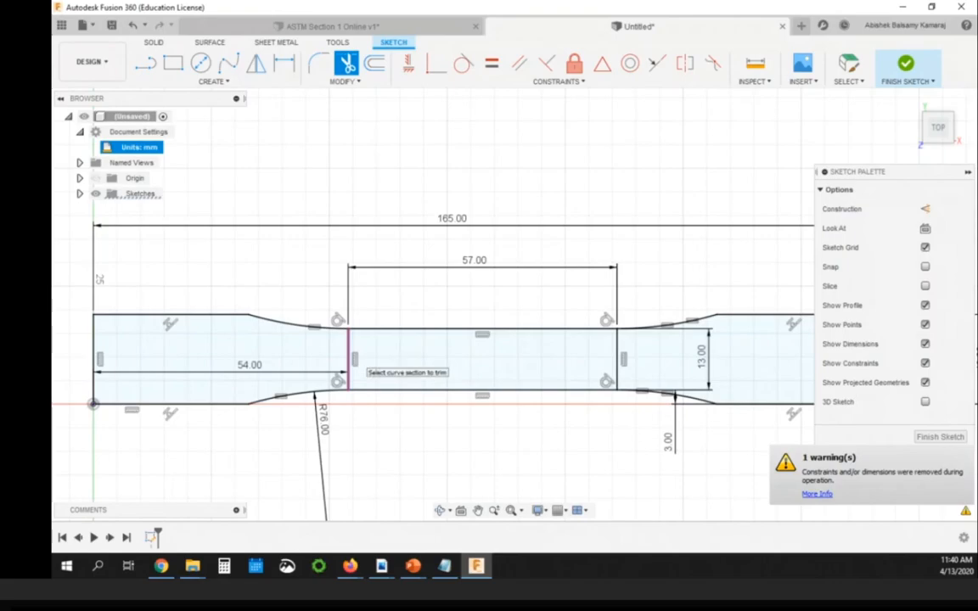
click(348, 364)
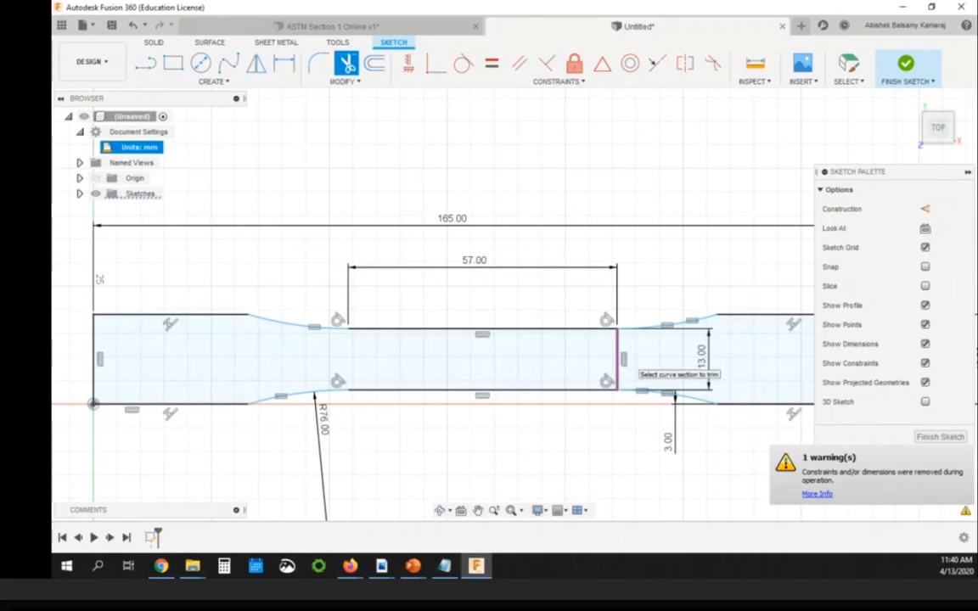
click(617, 367)
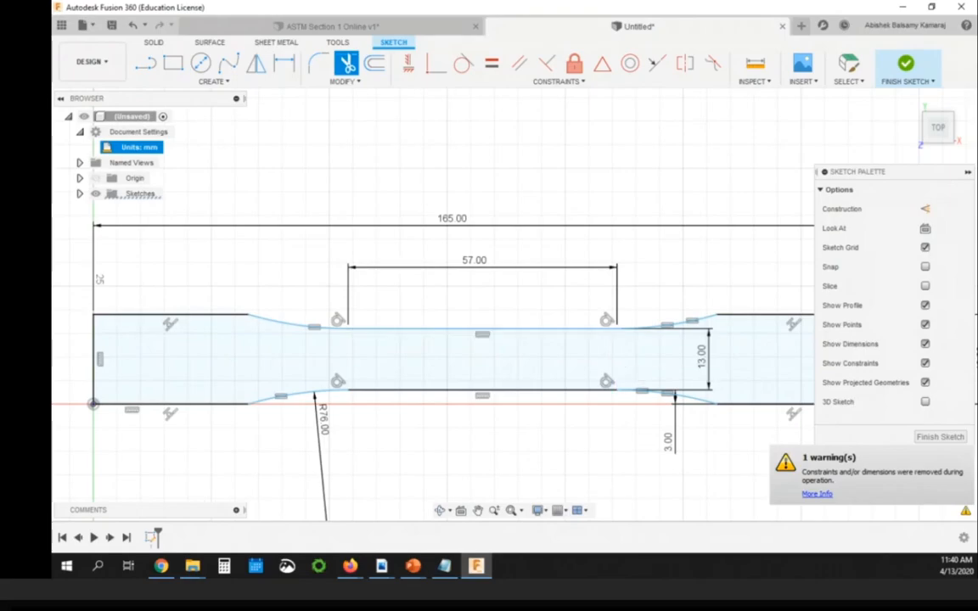
scroll(477, 343, down, 1)
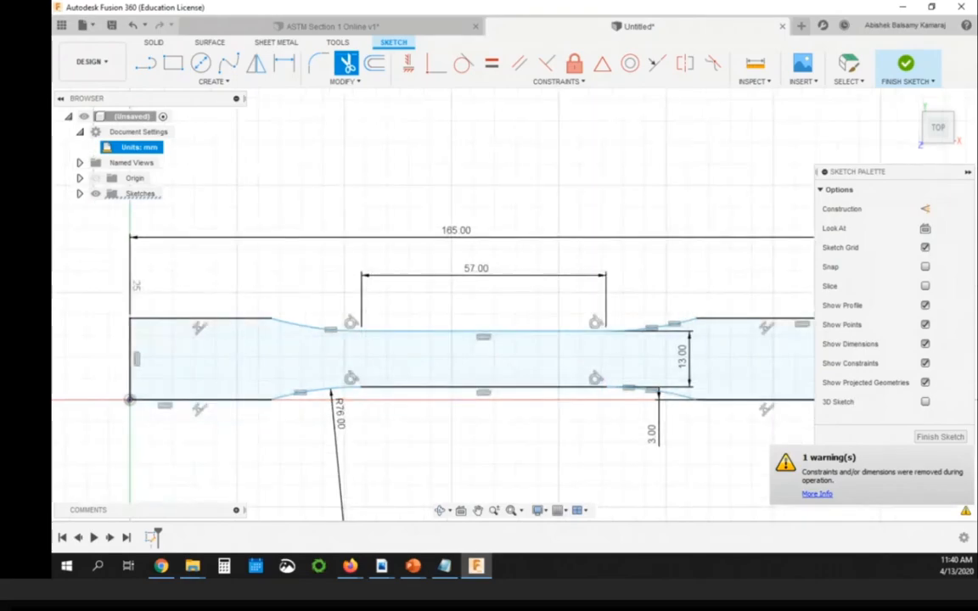
scroll(482, 357, down, 4)
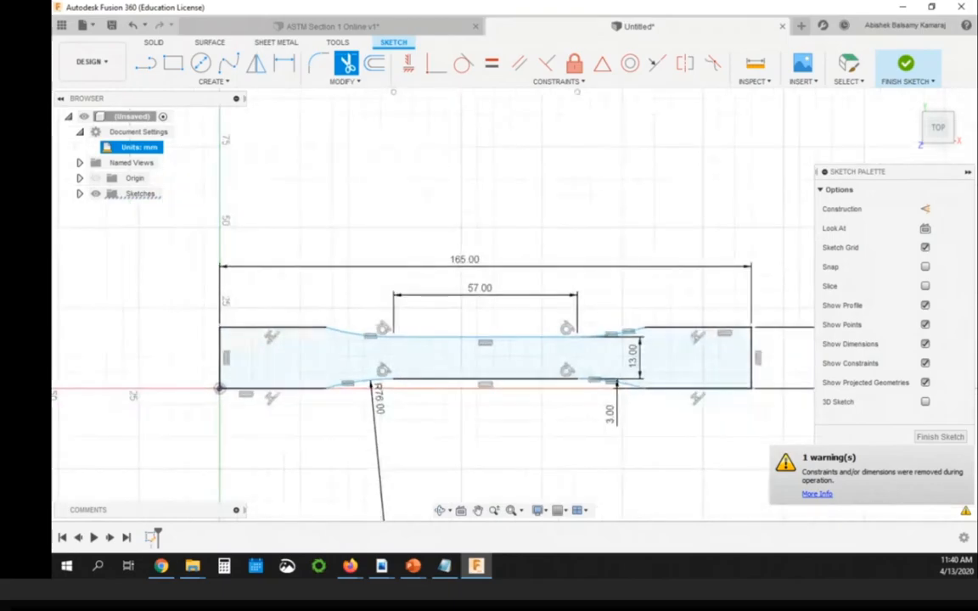
scroll(439, 386, down, 2)
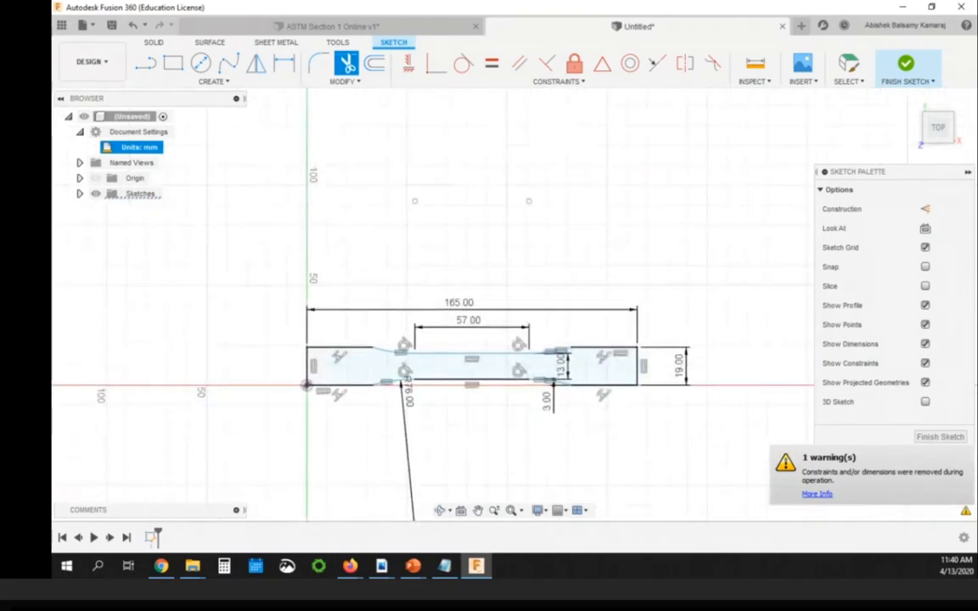
click(853, 68)
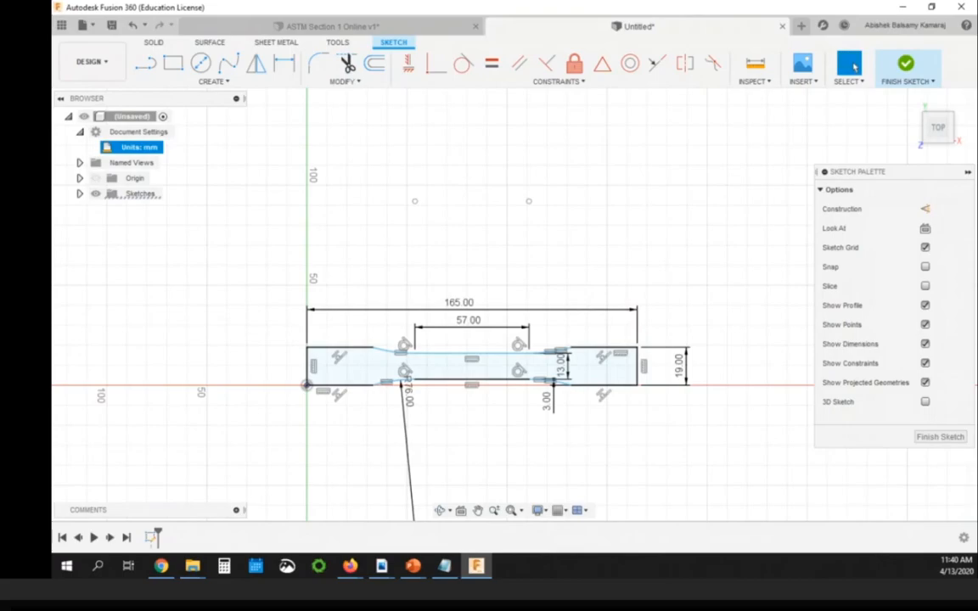
- Examine the trimmed specimen outline, including its gauge section, transition arcs and remaining dimensions
scroll(394, 433, down, 1)
scroll(497, 387, up, 2)
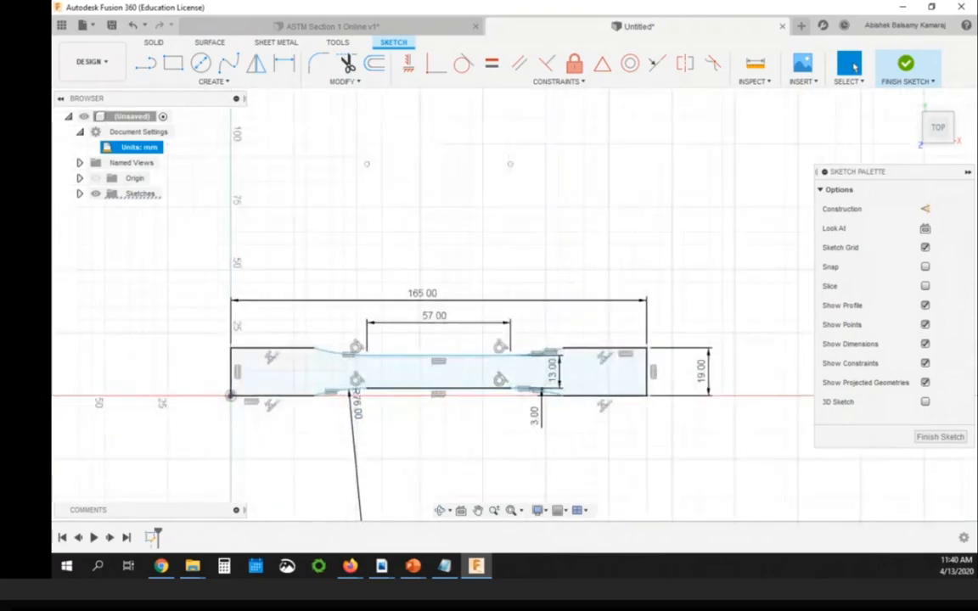
scroll(478, 345, down, 2)
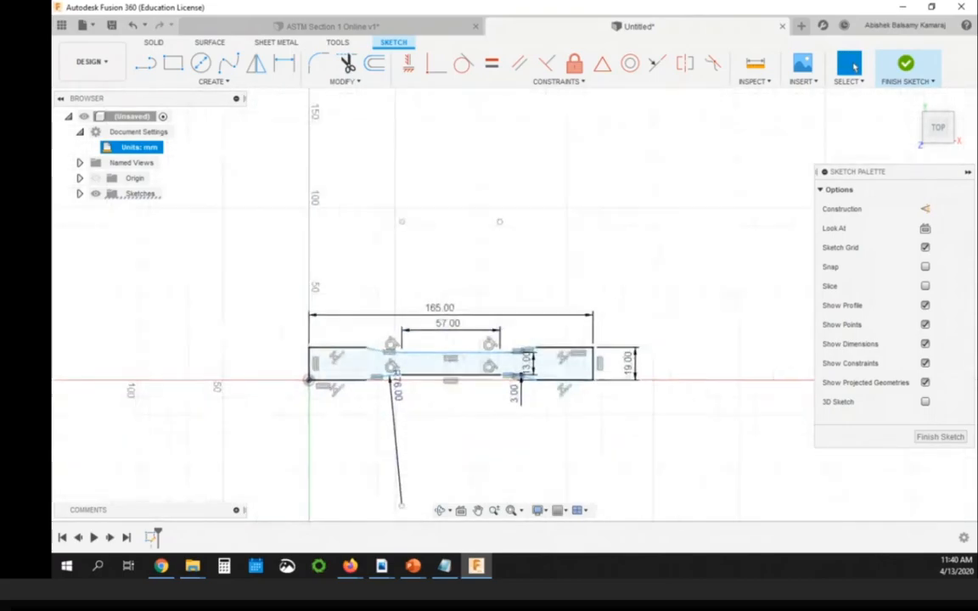
scroll(402, 426, down, 1)
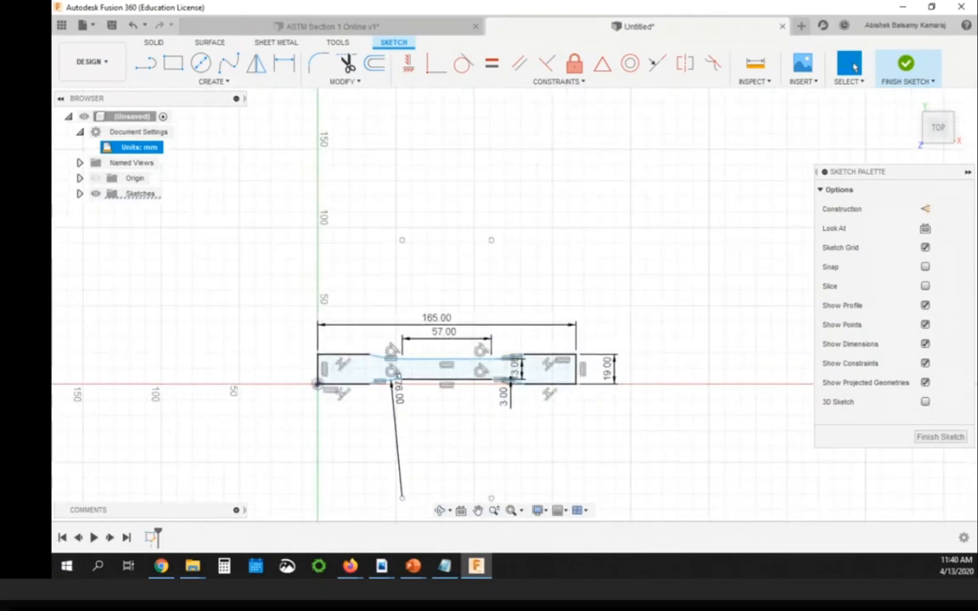
click(350, 566)
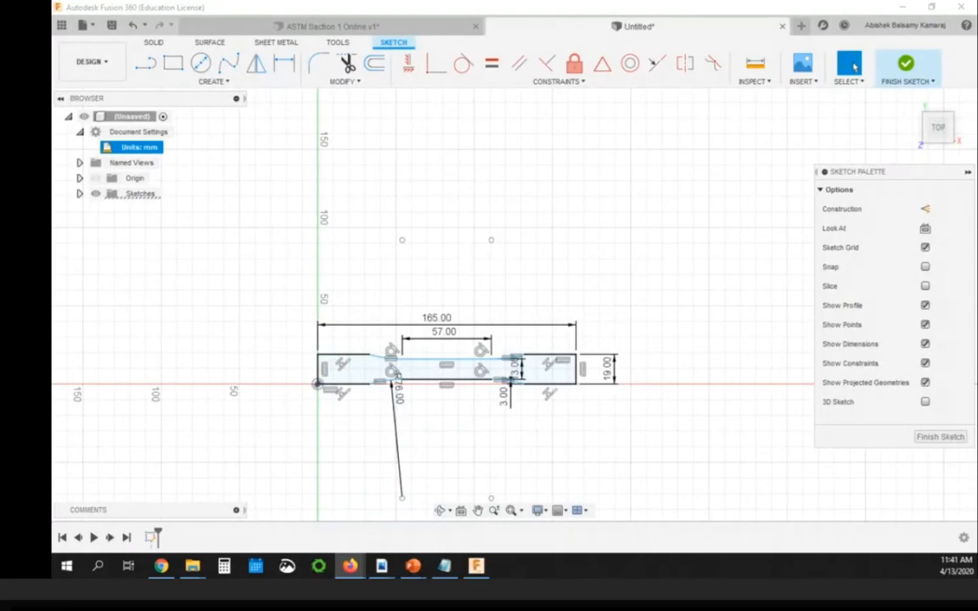
scroll(412, 395, up, 3)
scroll(420, 343, up, 2)
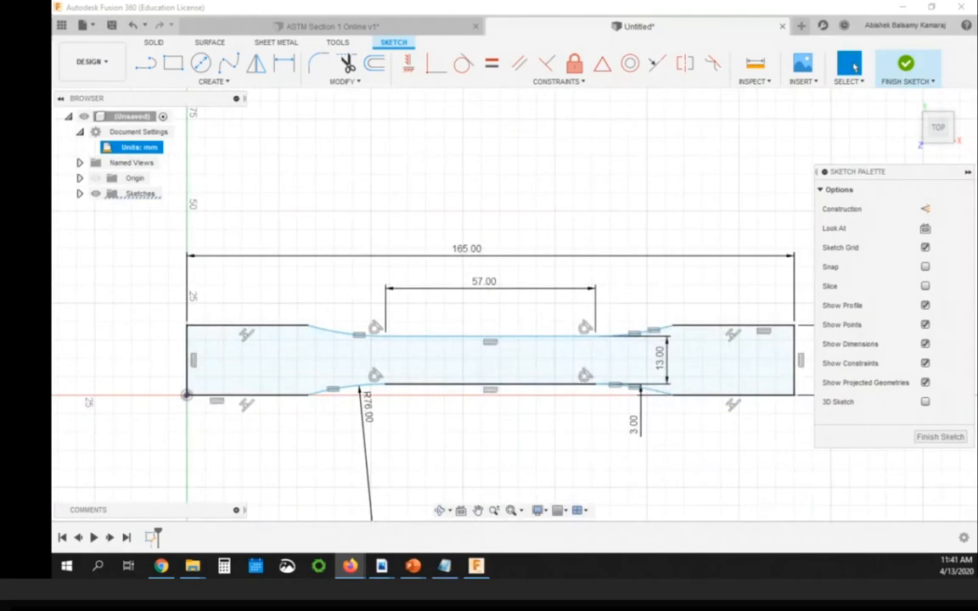
scroll(409, 424, up, 3)
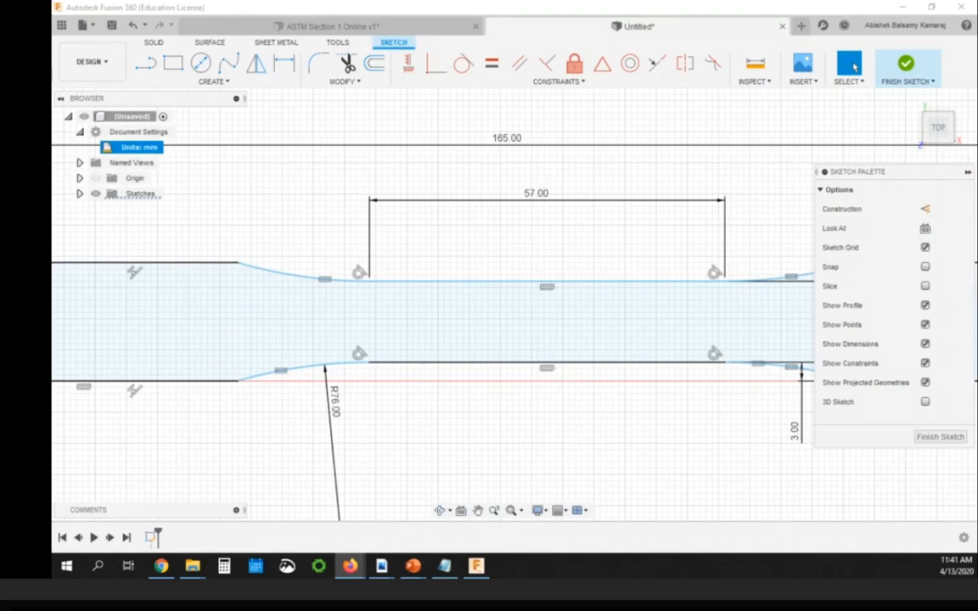
scroll(539, 308, down, 3)
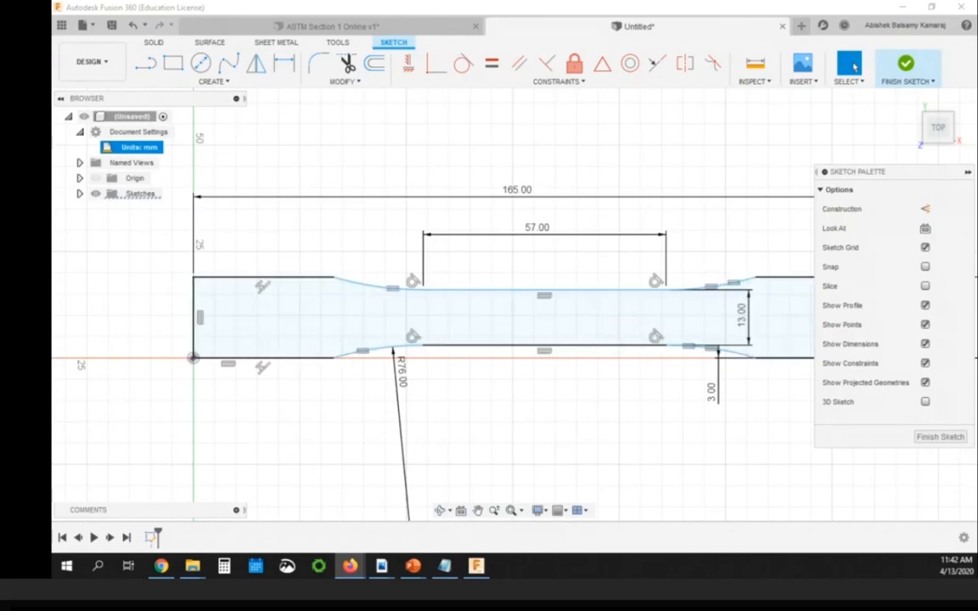
scroll(329, 347, down, 1)
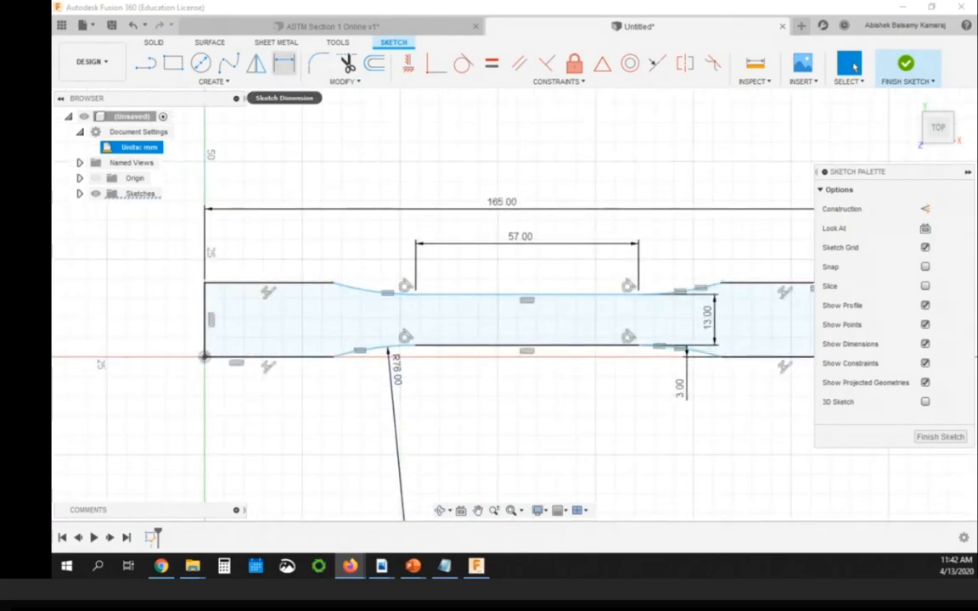
click(284, 63)
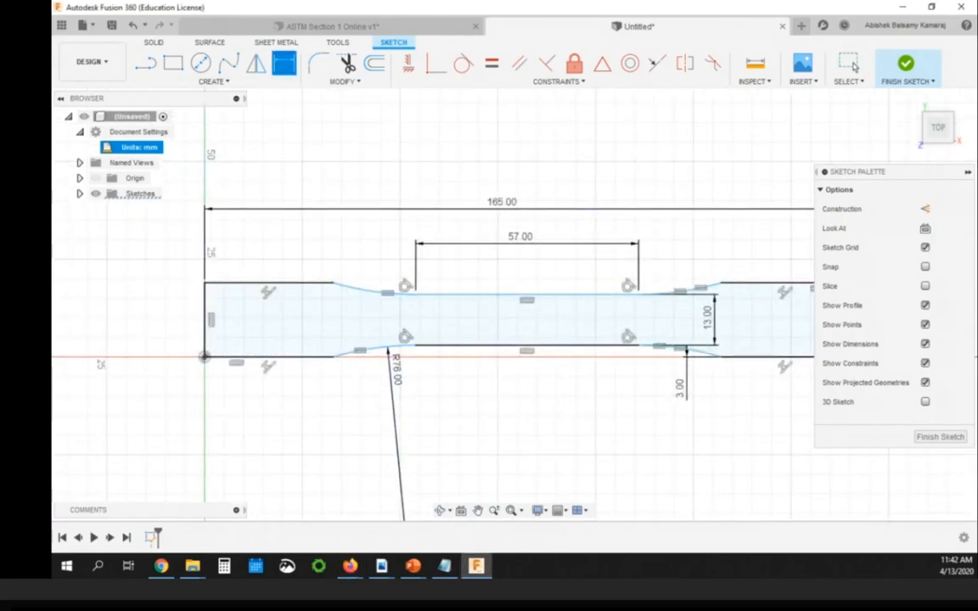
click(386, 352)
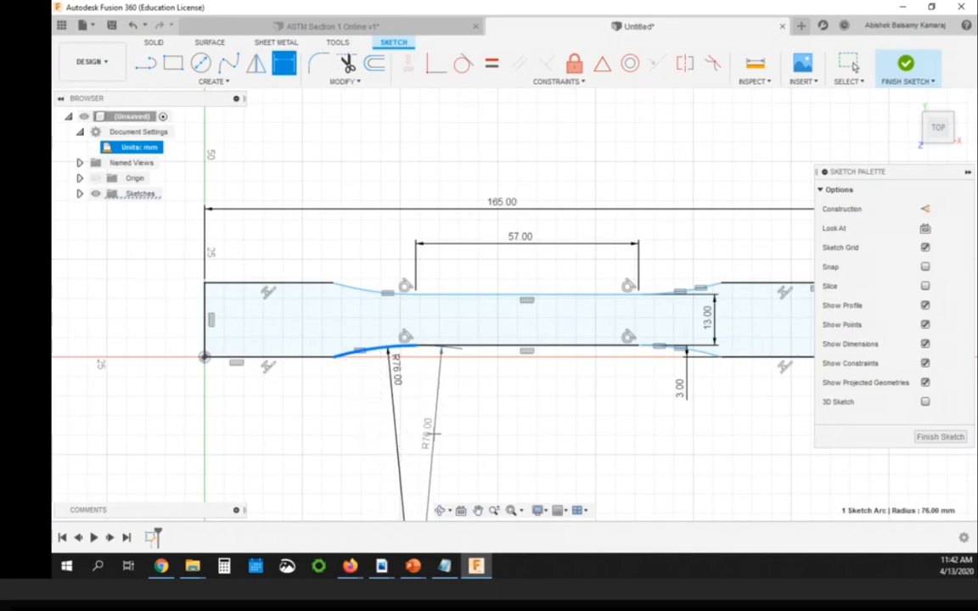
click(852, 66)
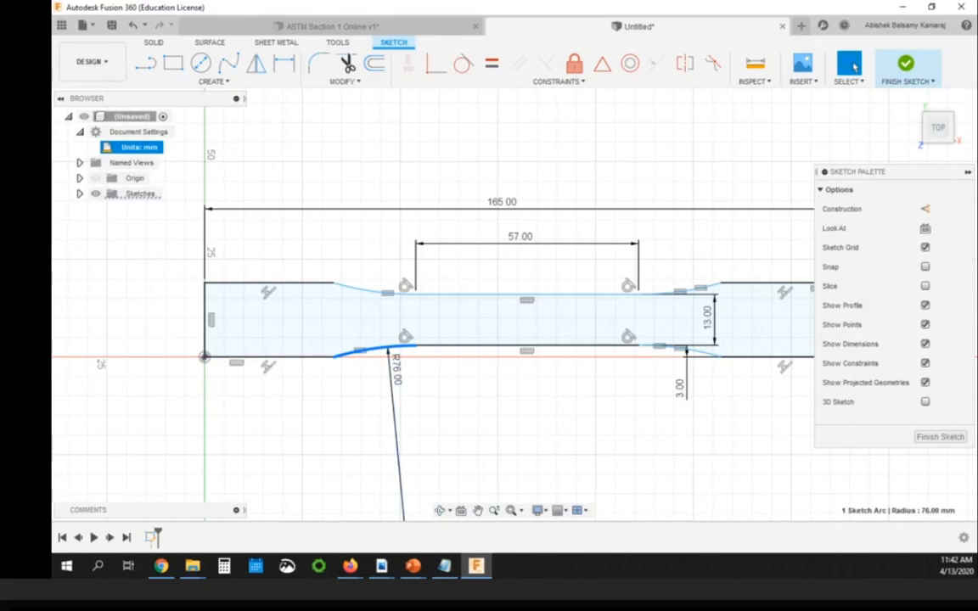
- Open the 3 mm offset dimension below the gauge section, check its expression, and close it with the same entry
scroll(441, 393, down, 1)
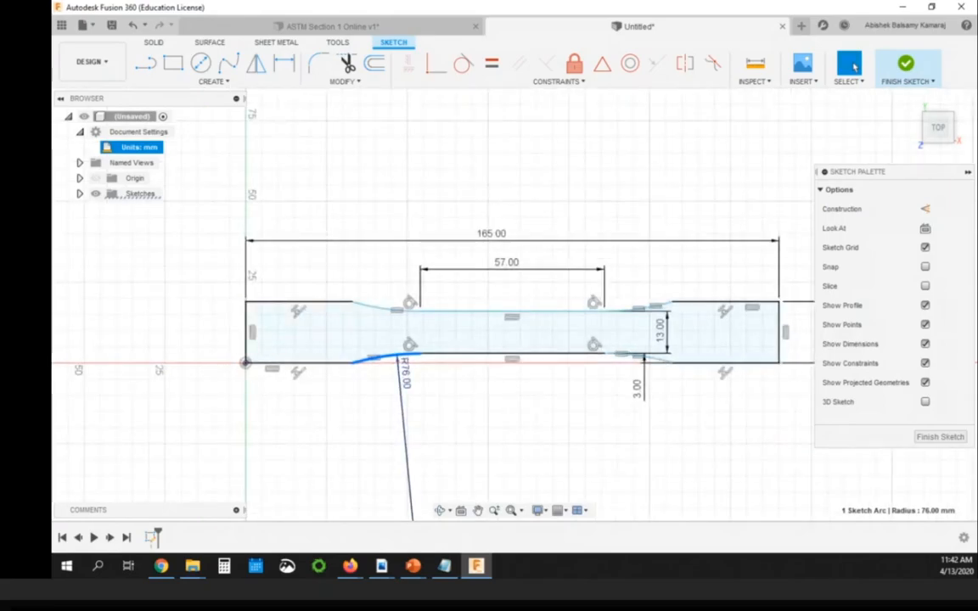
scroll(538, 396, up, 1)
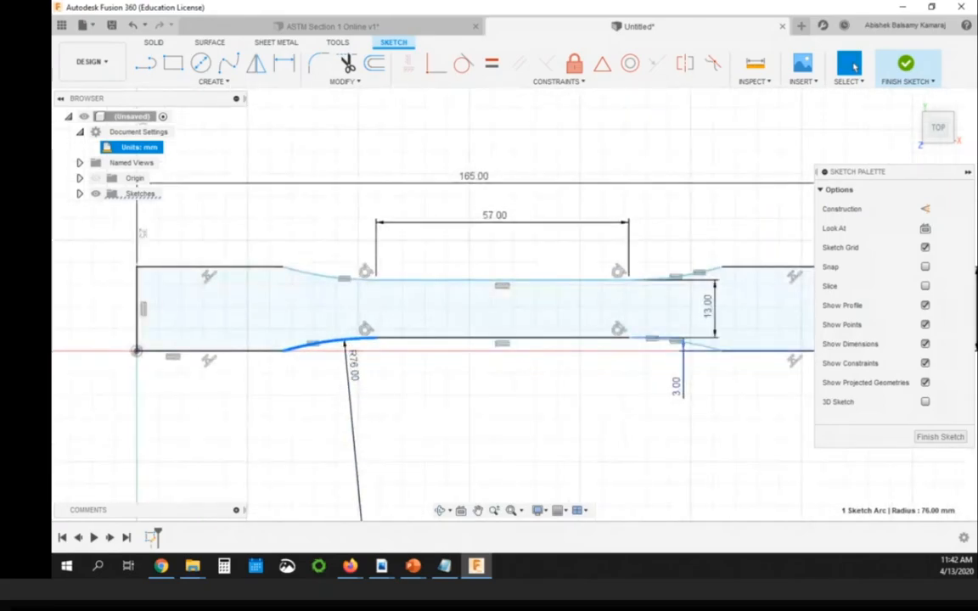
double_click(676, 387)
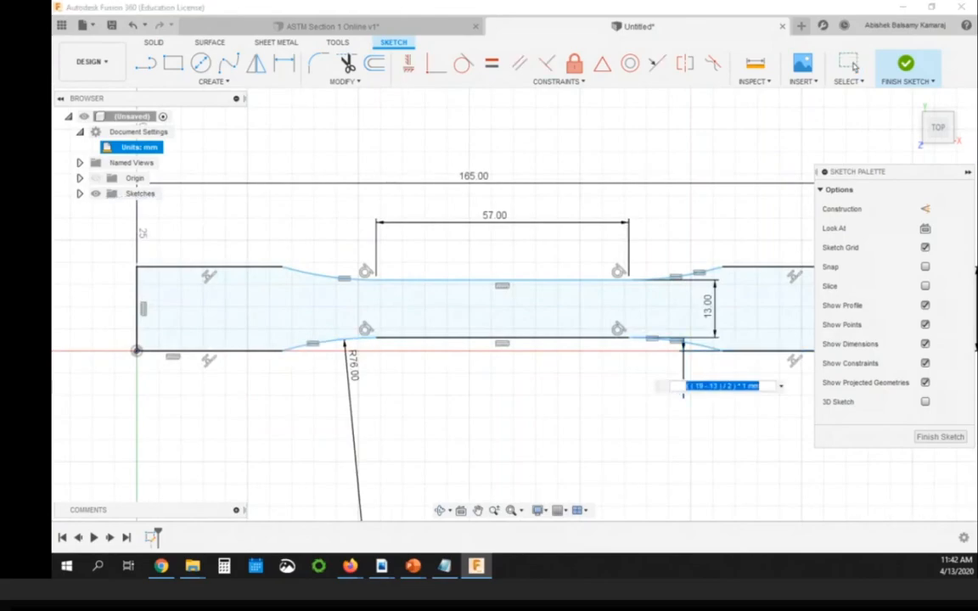
key(Return)
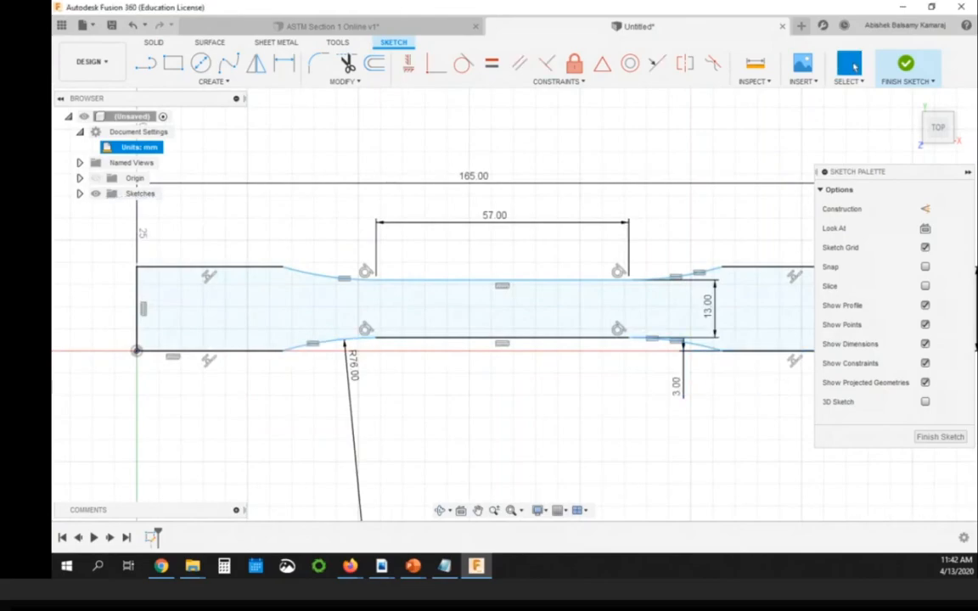
- Finish the sketch of the tensile specimen's outline
key(alt+Tab)
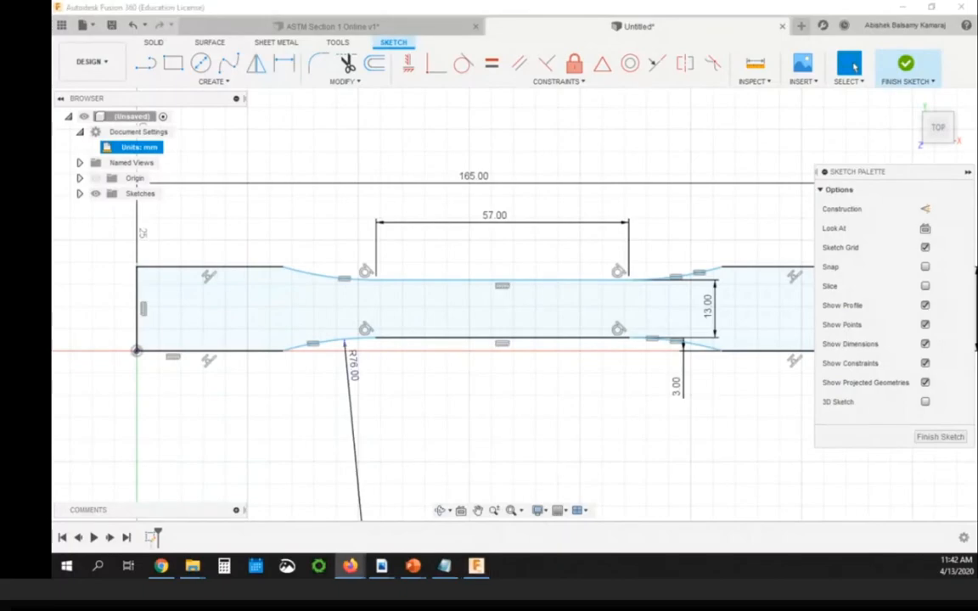
scroll(472, 393, down, 3)
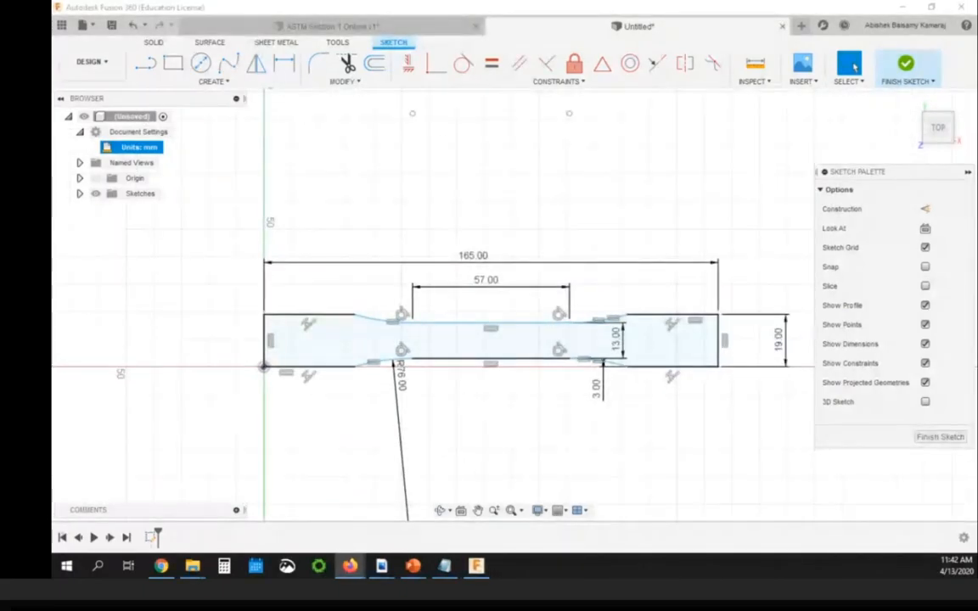
scroll(264, 255, down, 1)
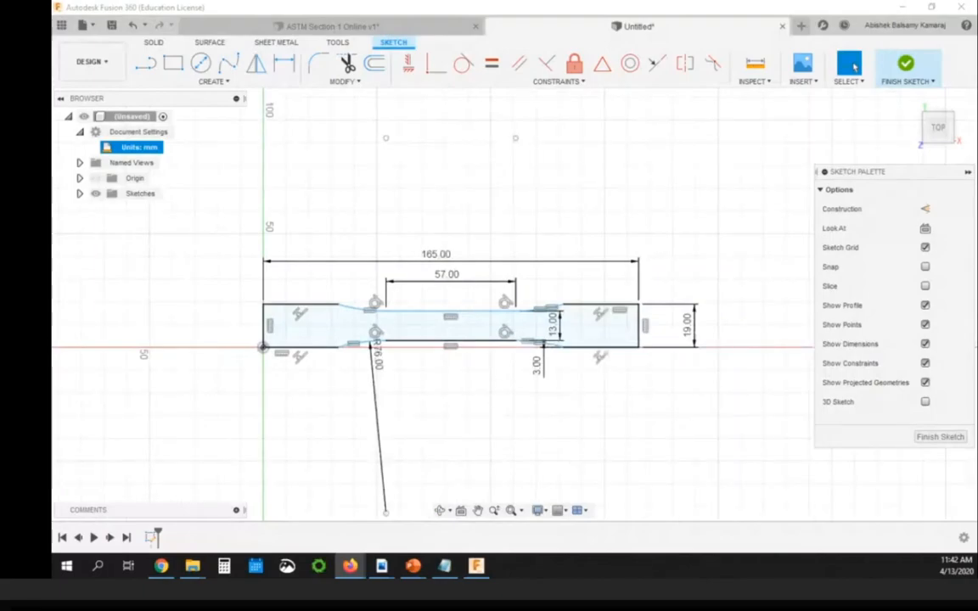
scroll(263, 259, up, 2)
scroll(263, 259, down, 2)
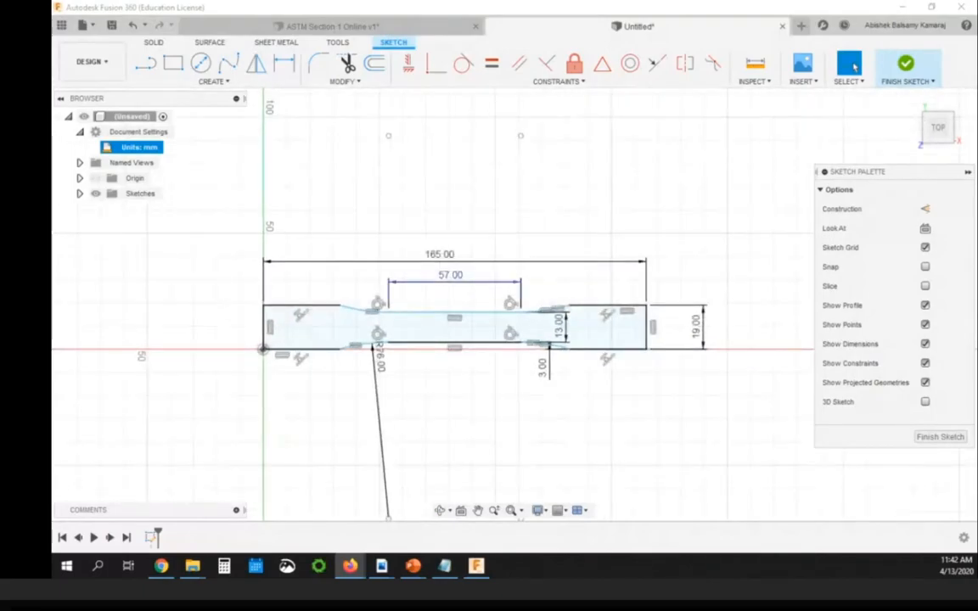
scroll(467, 284, up, 1)
scroll(311, 318, down, 2)
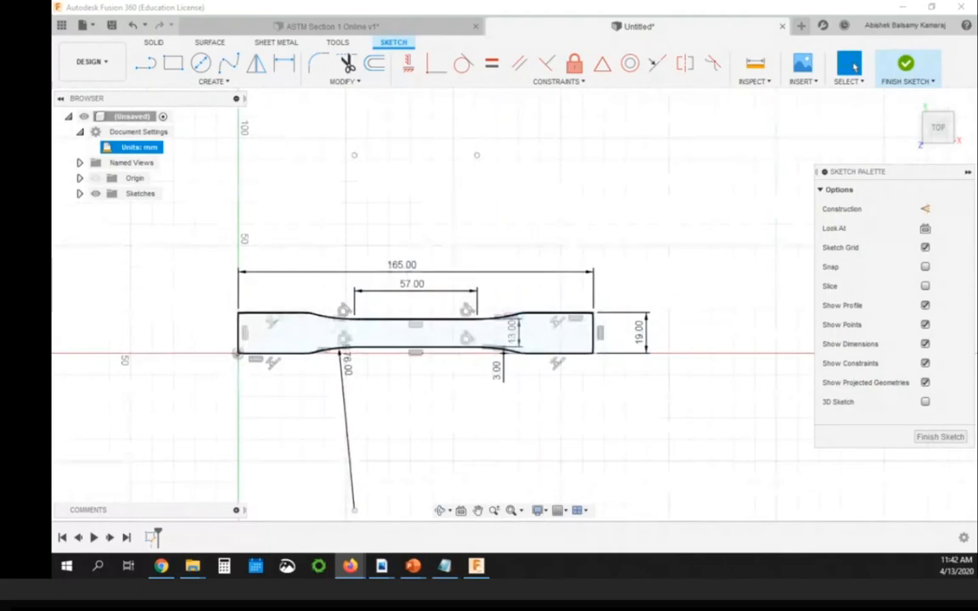
scroll(529, 246, up, 1)
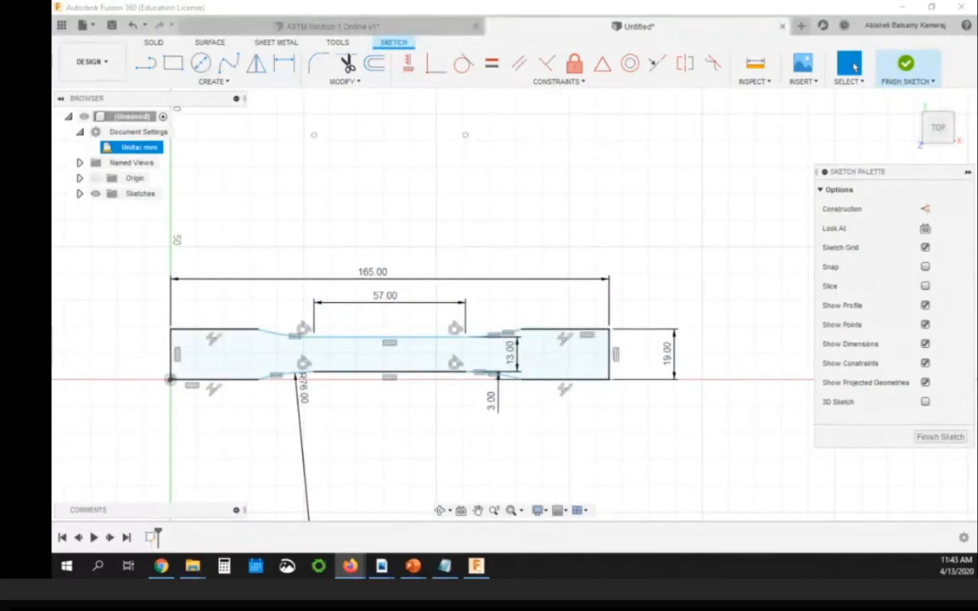
scroll(576, 237, down, 1)
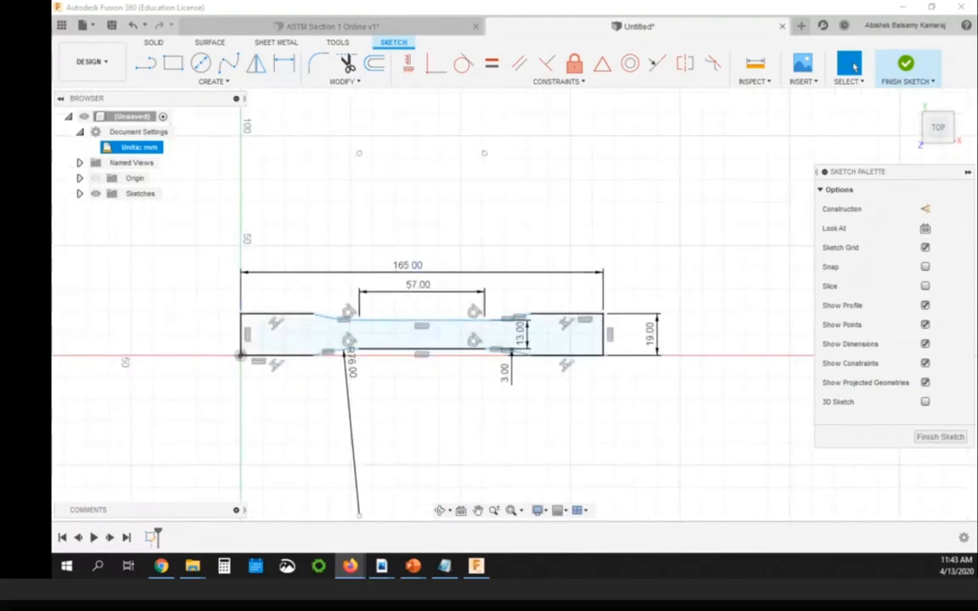
scroll(362, 259, up, 1)
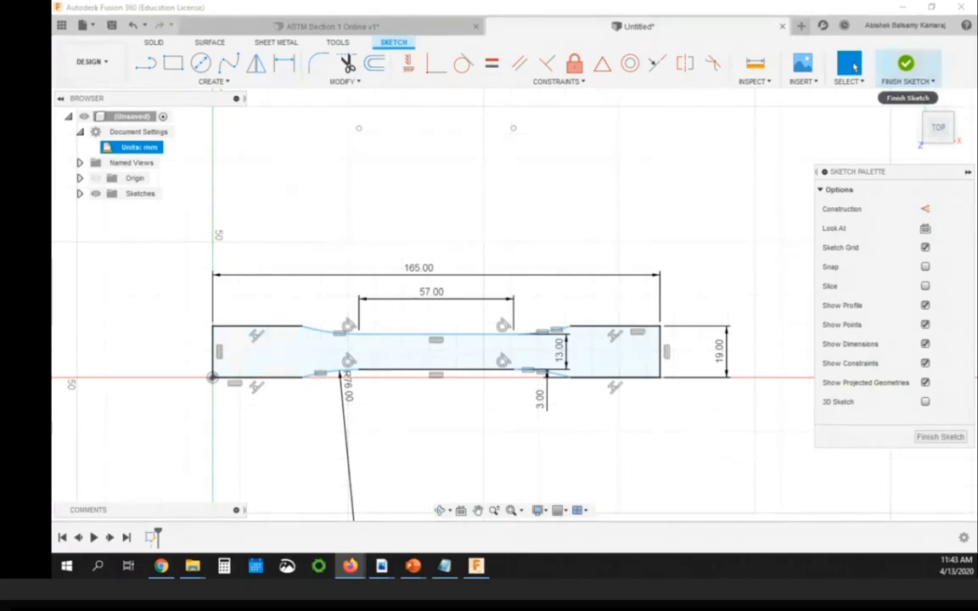
click(906, 64)
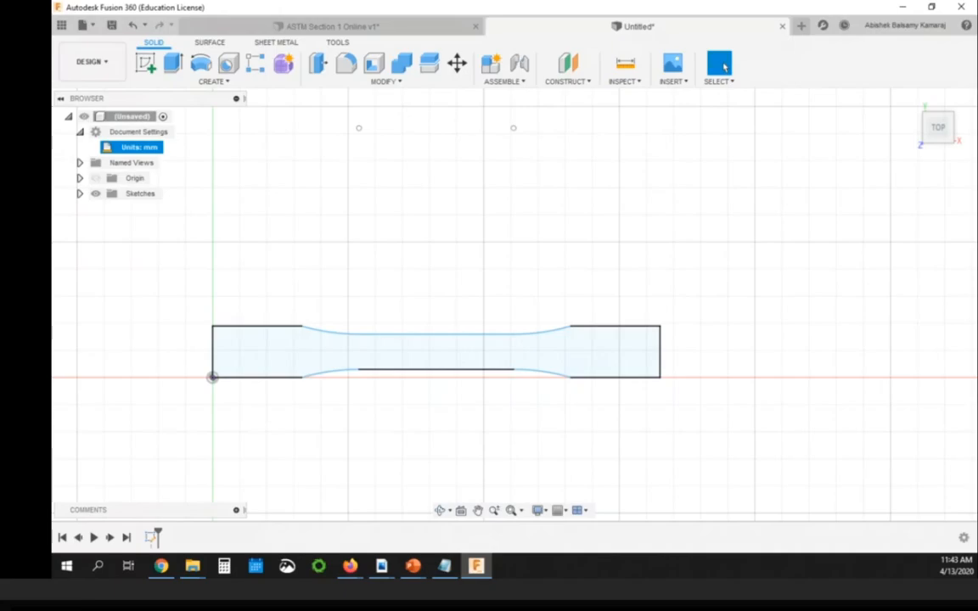
click(210, 42)
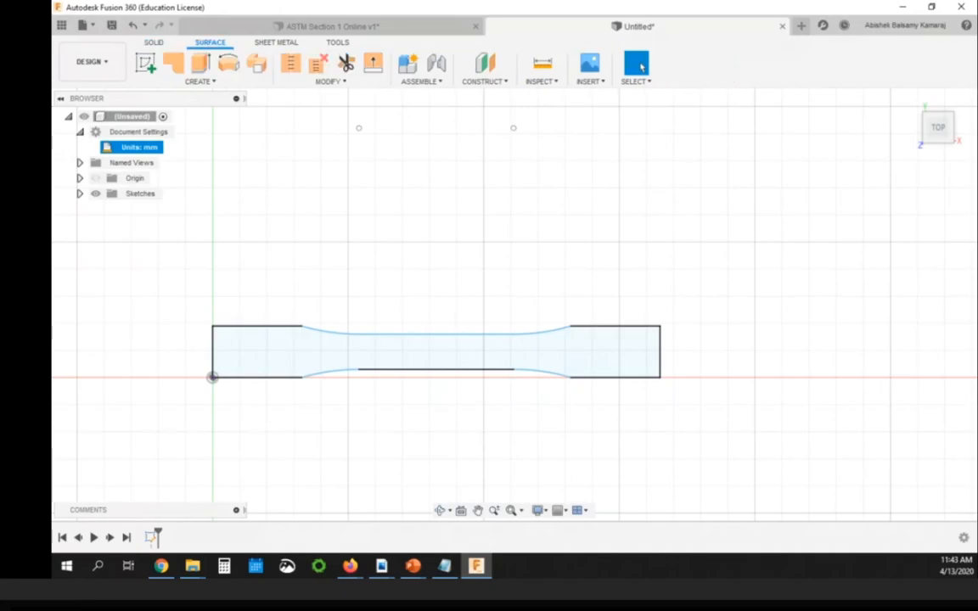
click(276, 42)
click(210, 42)
click(276, 41)
click(210, 41)
click(154, 41)
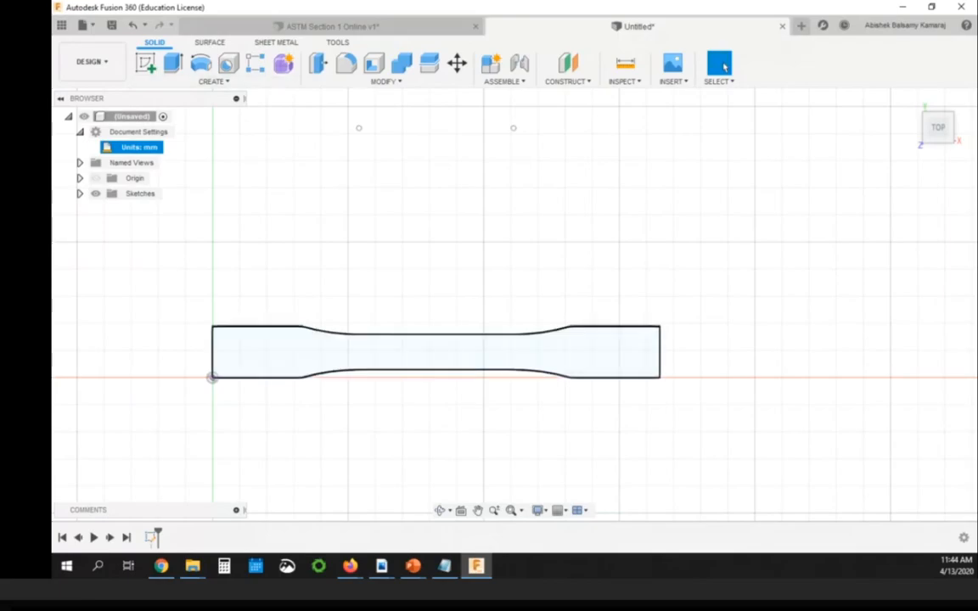
- Extrude the specimen profile 3 mm to one side as a new body, checking the thickness against the side view in the Firefox PDF drawing
key(e)
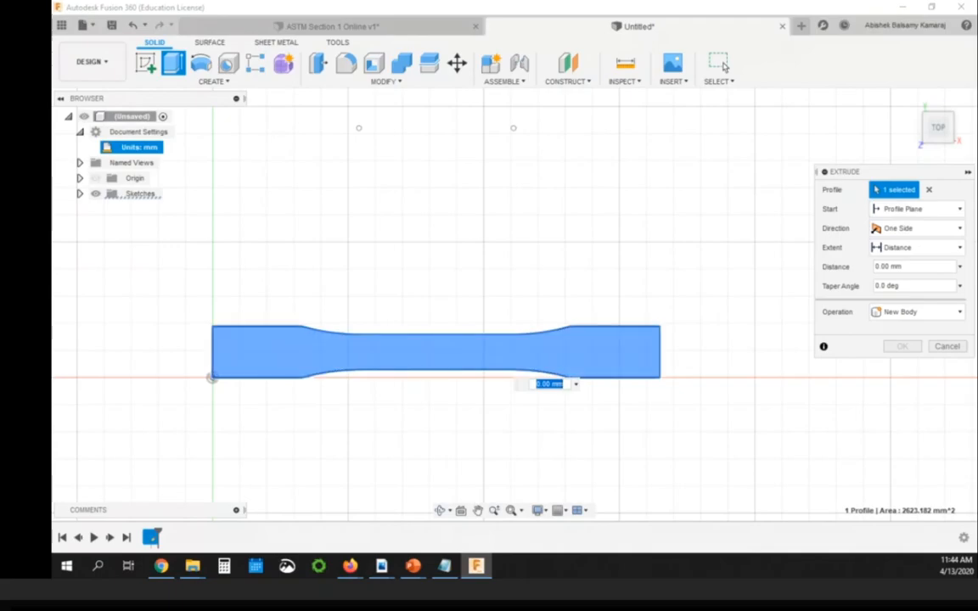
mouse_move(350, 565)
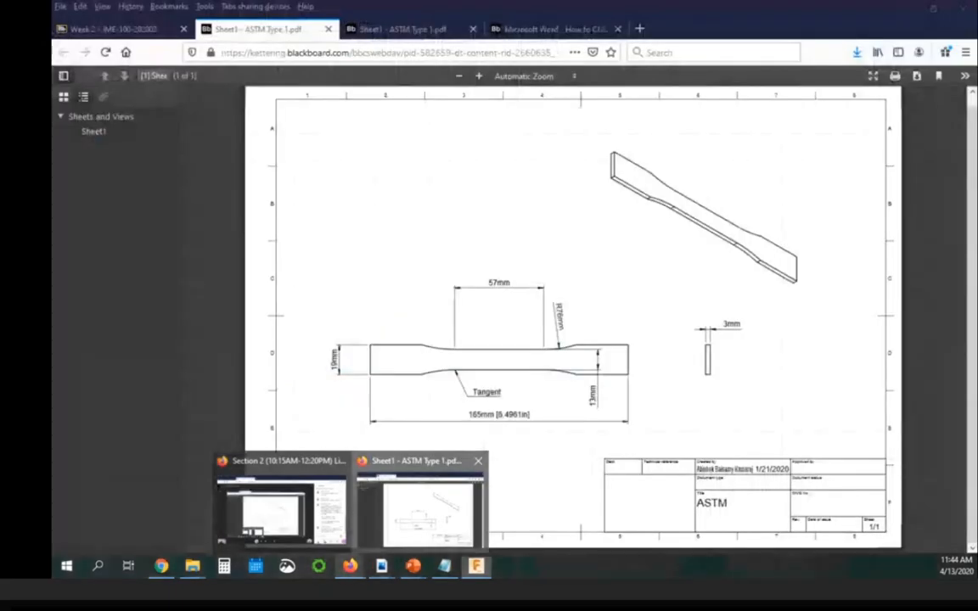
click(424, 501)
double_click(731, 323)
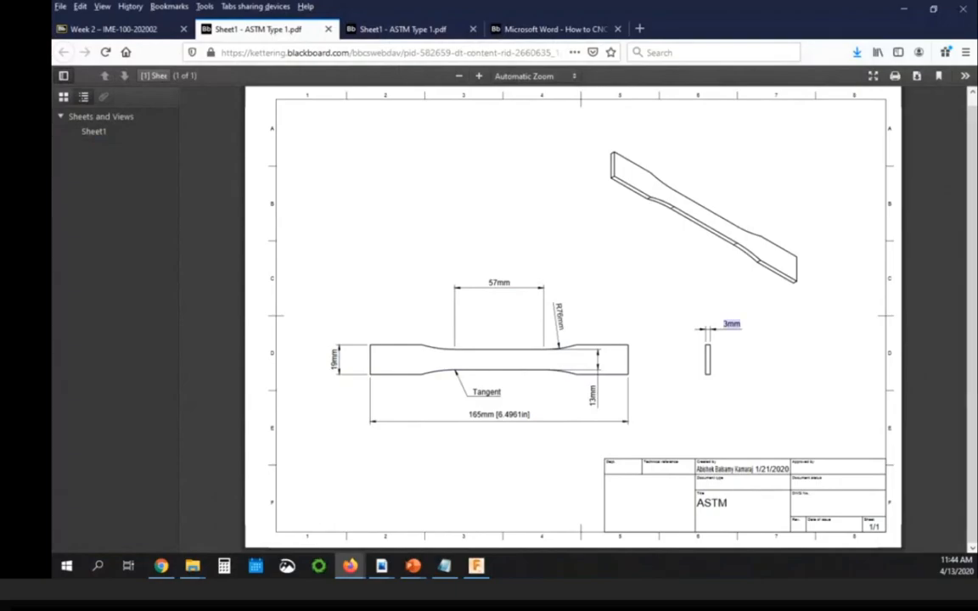
key(alt+Tab)
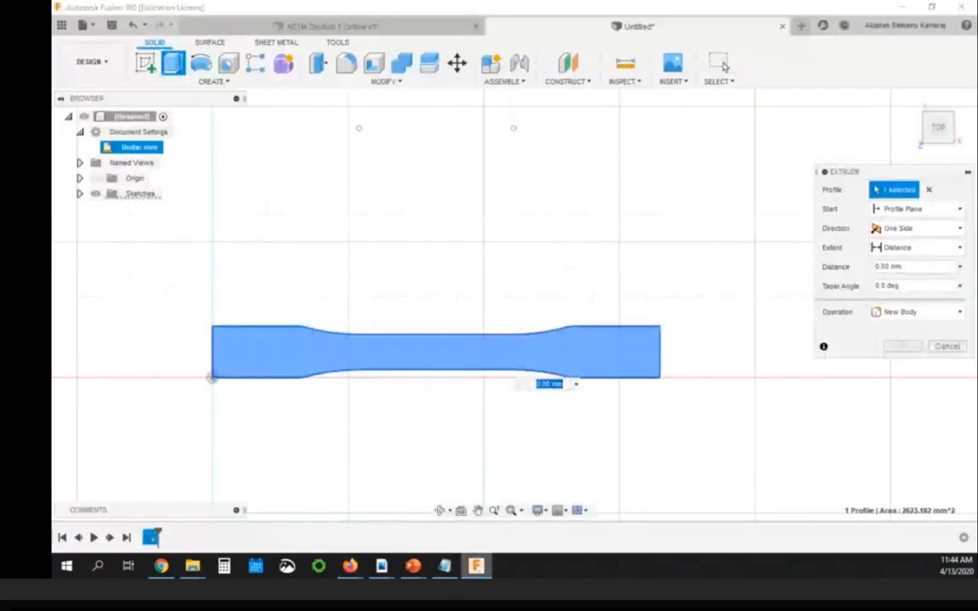
triple_click(895, 266)
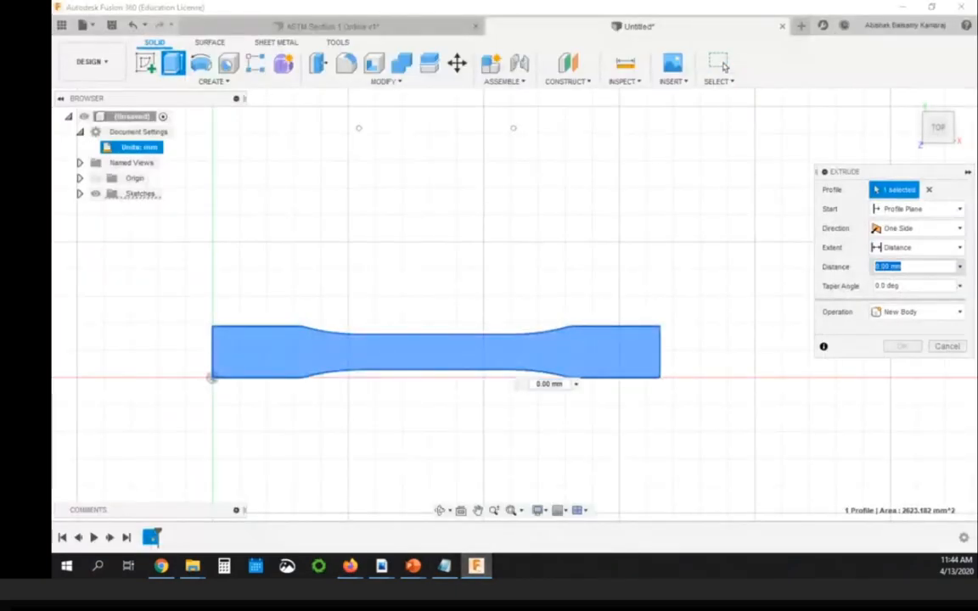
text(3)
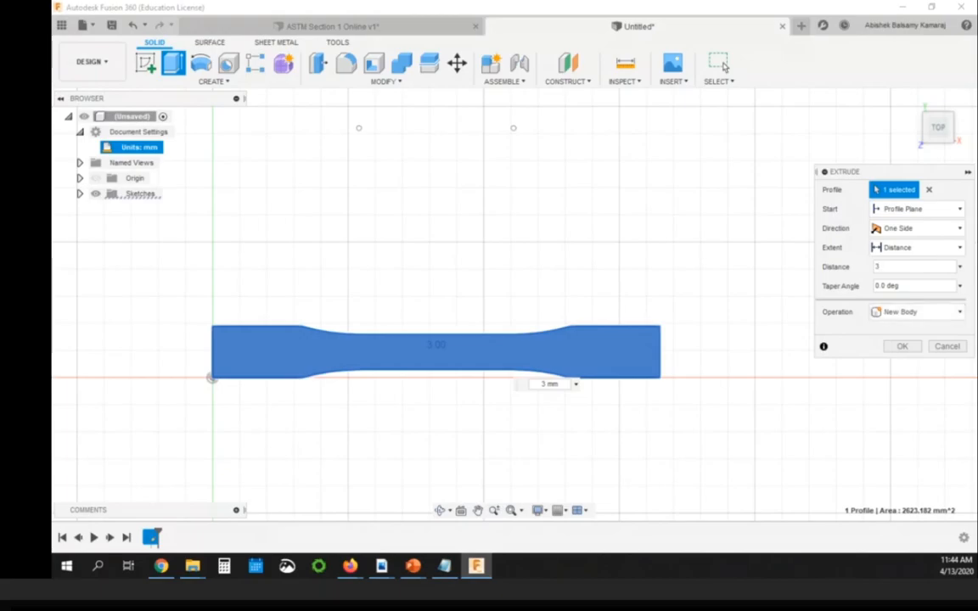
click(721, 65)
- Examine the extruded specimen body from several angles, including its thickness, side faces and gauge-section transitions
shift+middle_drag(436, 352, 595, 208)
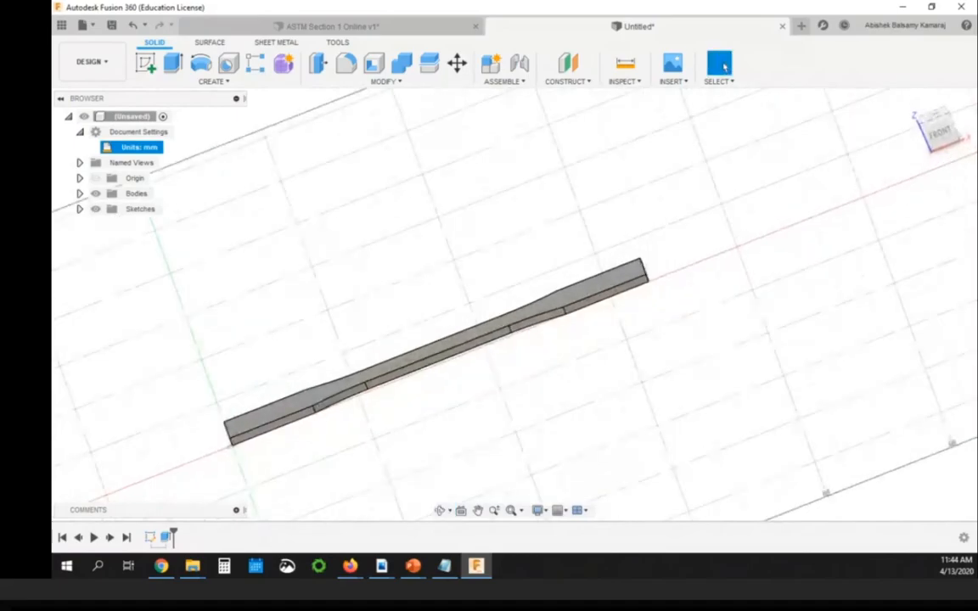
scroll(666, 361, down, 3)
scroll(382, 433, down, 1)
scroll(458, 224, up, 2)
shift+middle_drag(458, 224, 488, 221)
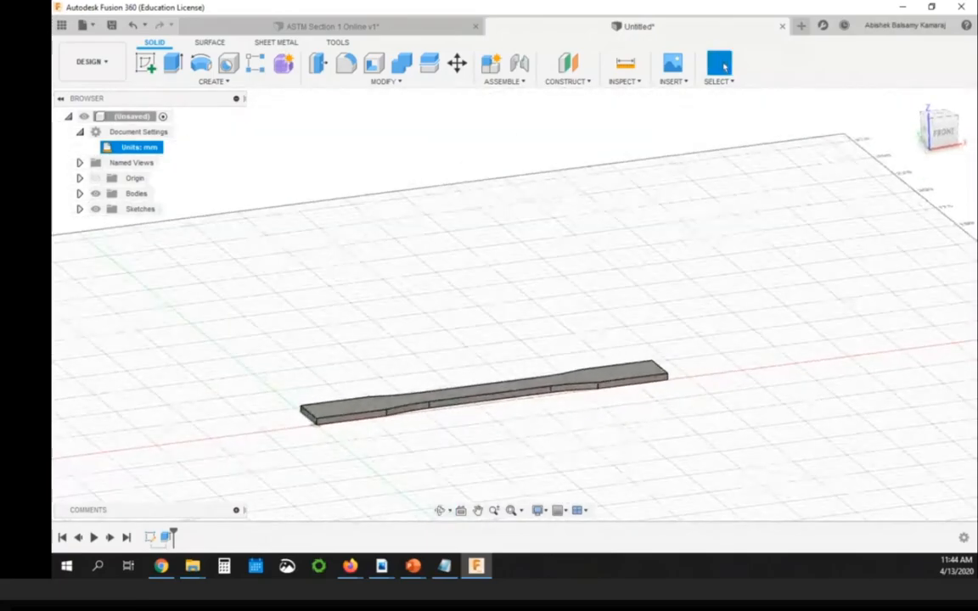
scroll(443, 240, down, 1)
scroll(494, 370, up, 2)
shift+middle_drag(492, 255, 501, 302)
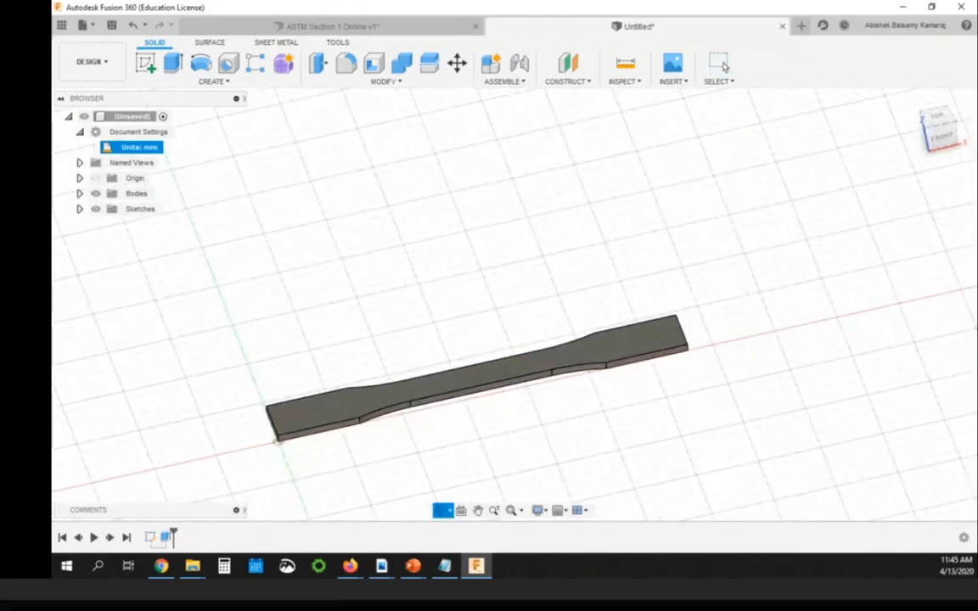
click(722, 66)
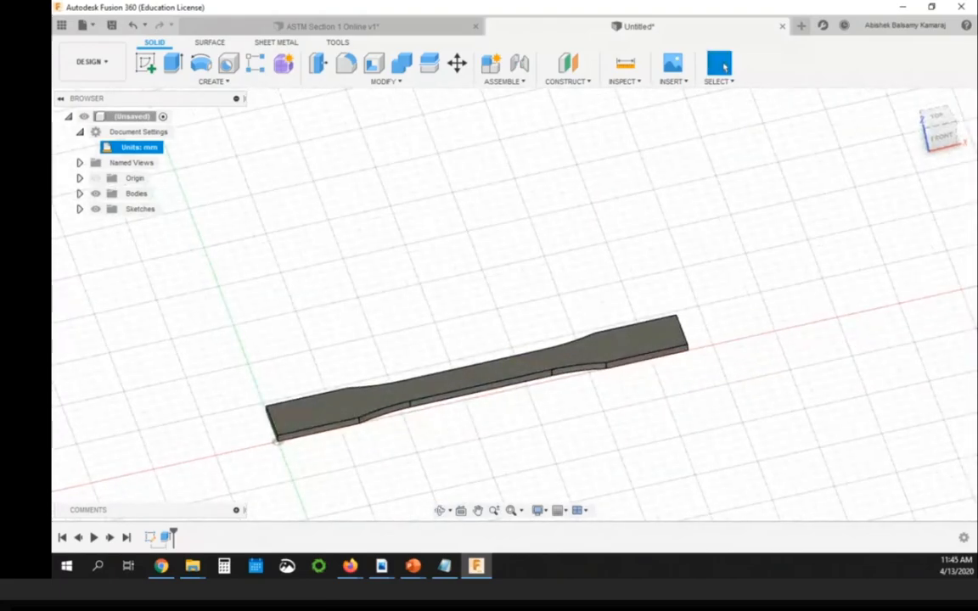